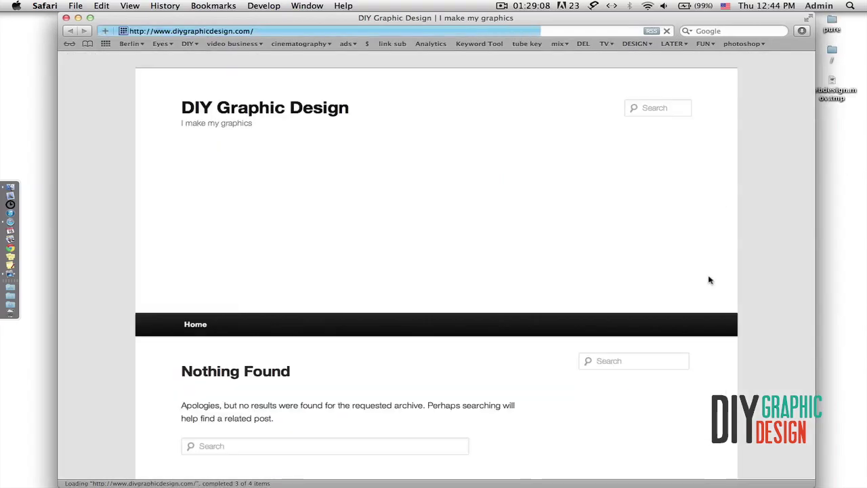
Go to the site's /wp-admin address and log in with the admin username and password
scroll(708, 274, down, 3)
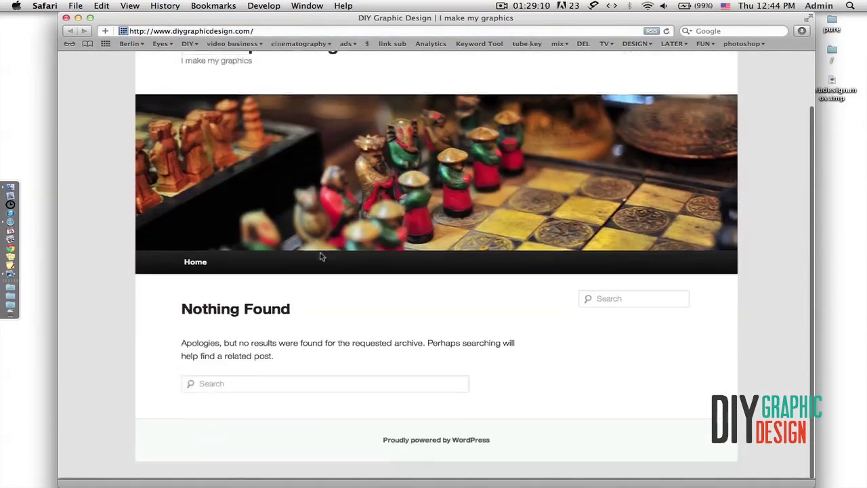
scroll(502, 242, up, 3)
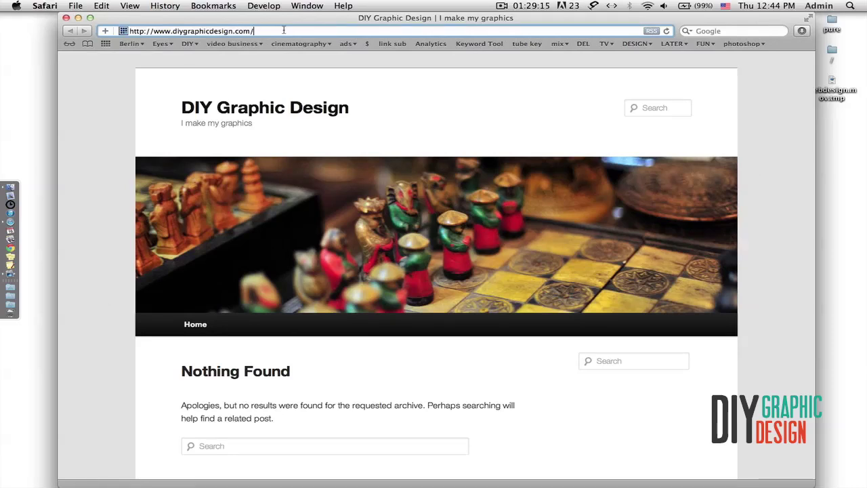
text(wp)
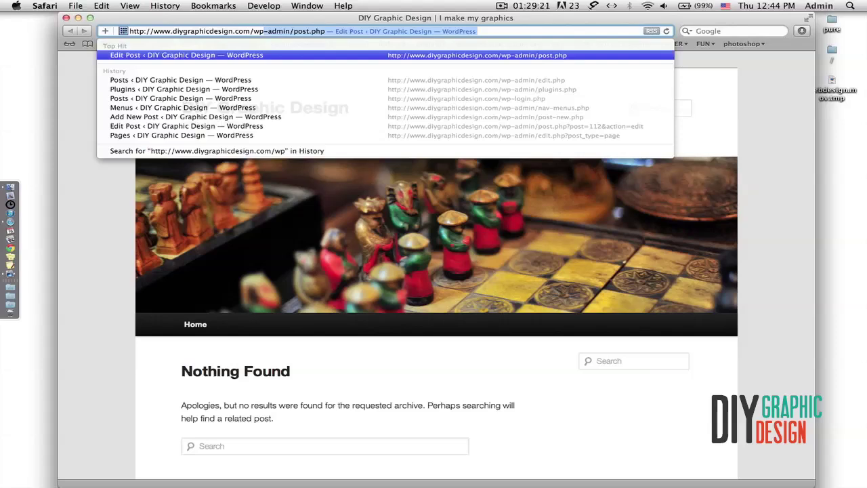
key(Return)
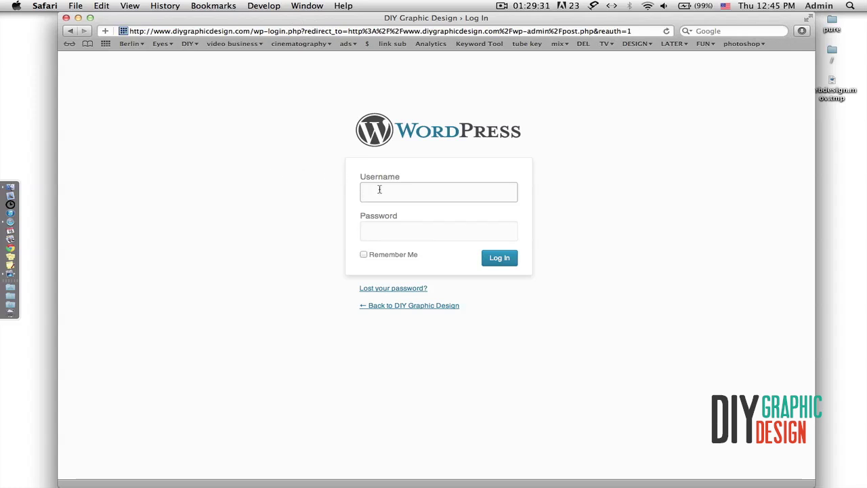
text(admin)
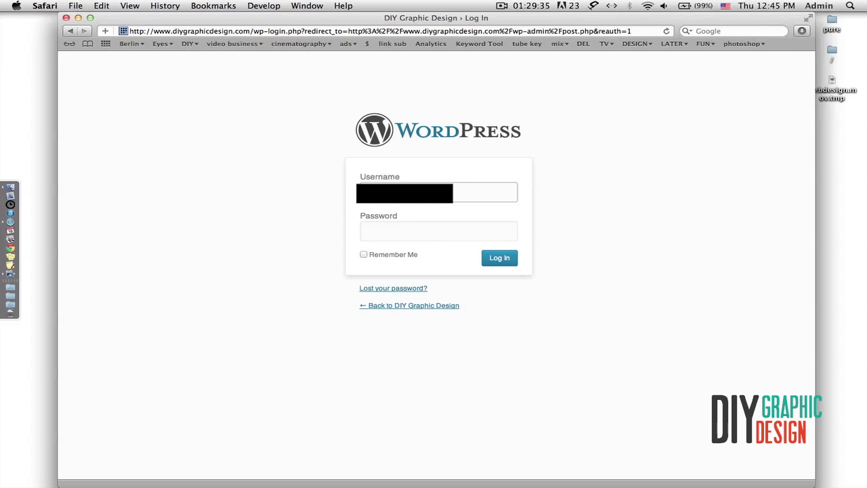
key(Tab)
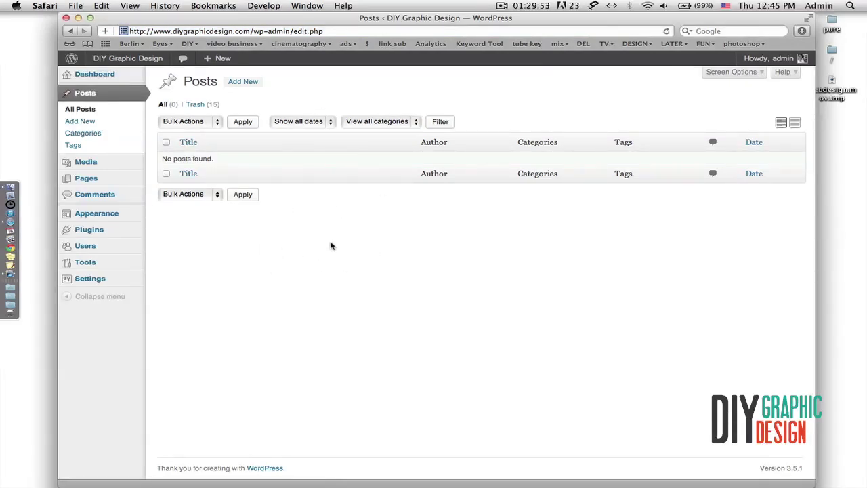
Open the live DIY Graphic Design site in a new tab via Visit Site, then reach the admin Settings menu
mouse_move(119, 64)
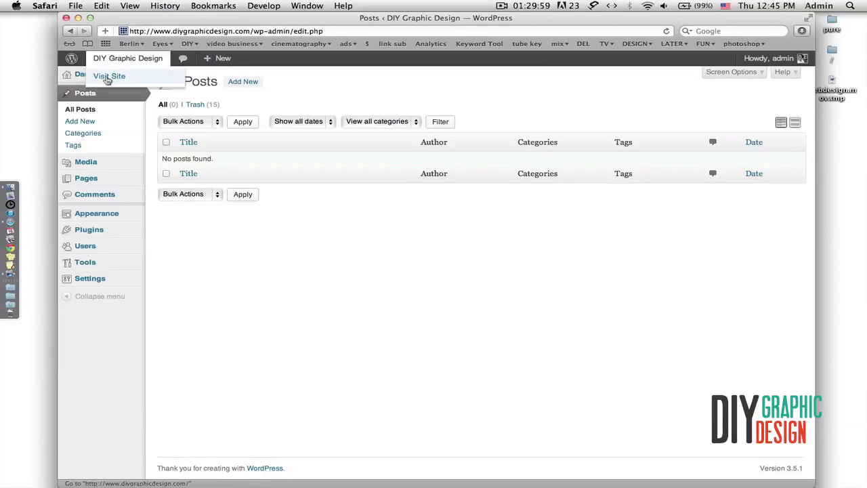
right_click(107, 79)
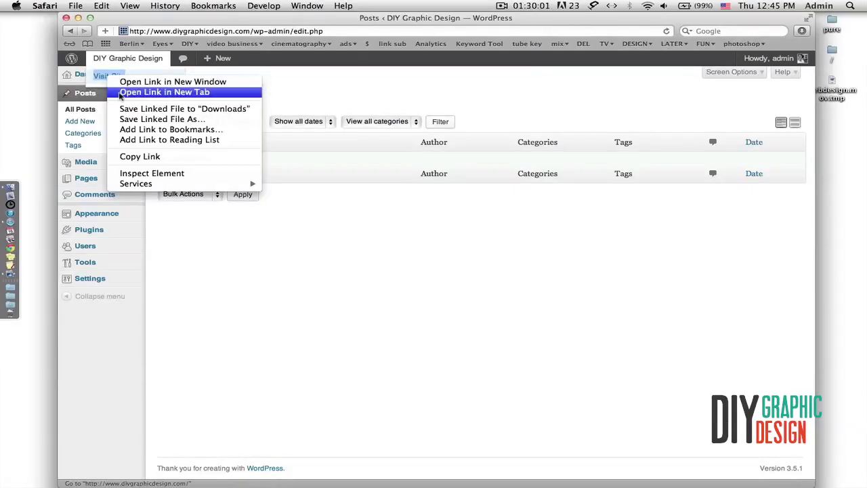
click(121, 92)
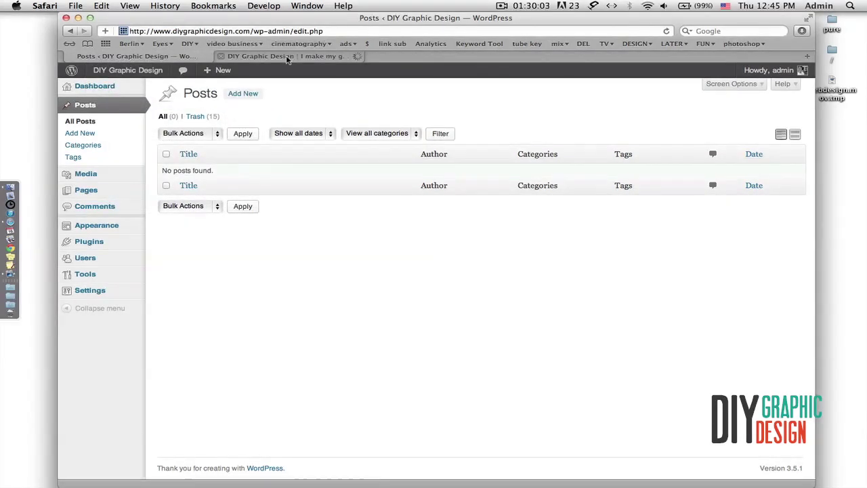
click(287, 57)
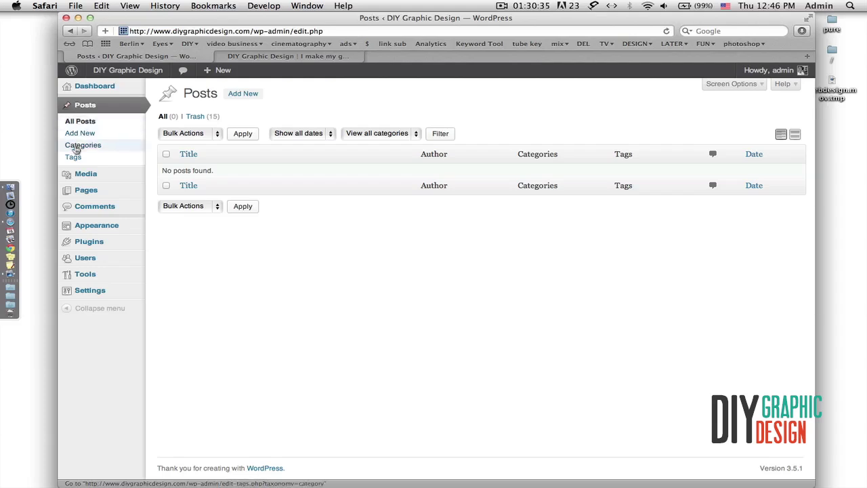
mouse_move(118, 199)
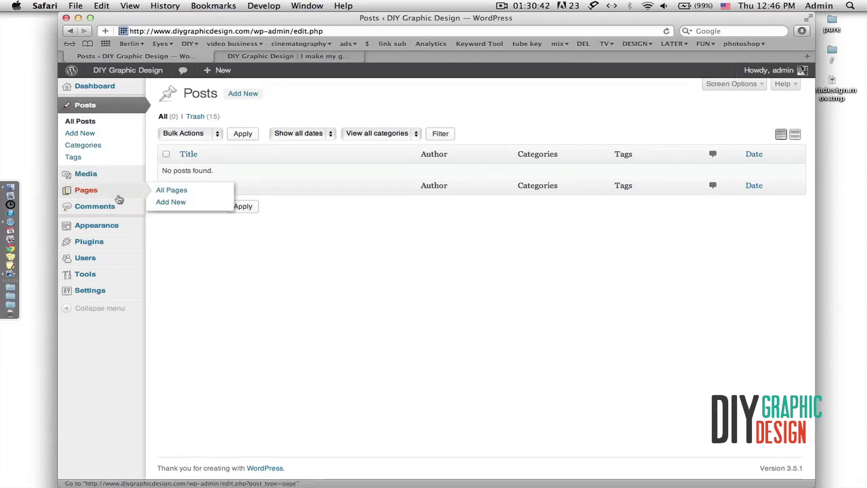
mouse_move(135, 227)
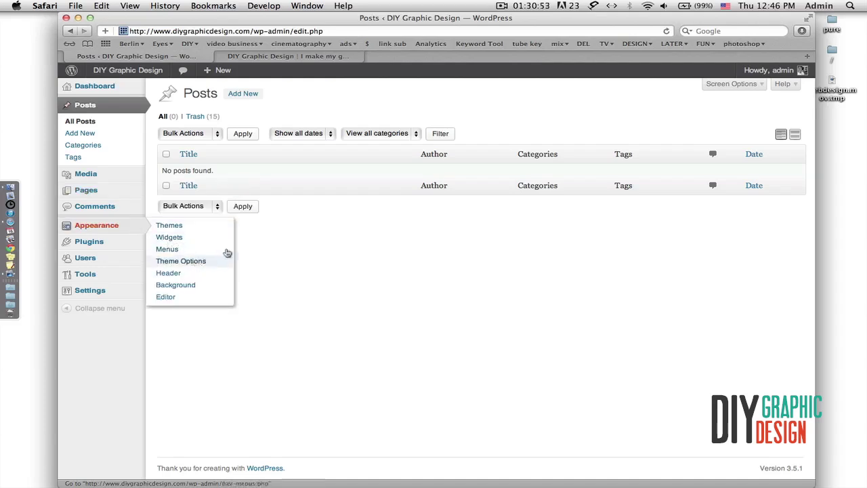
mouse_move(130, 296)
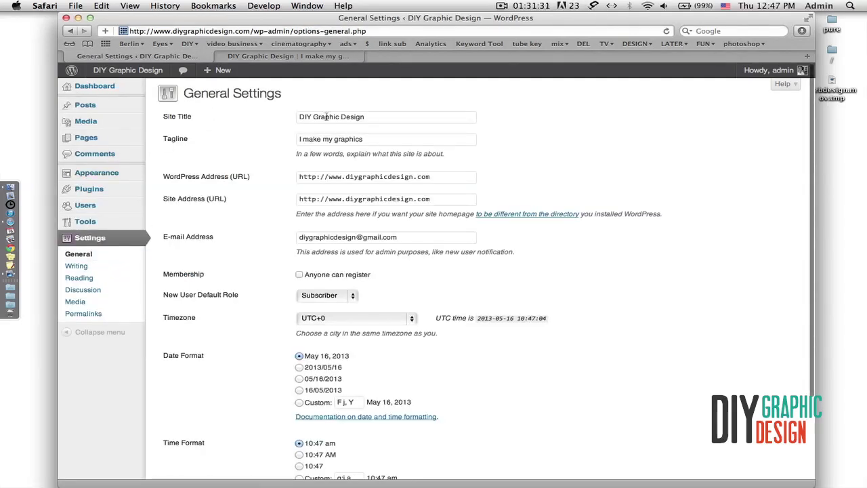
Open Settings > Permalinks from the admin sidebar
scroll(382, 115, down, 2)
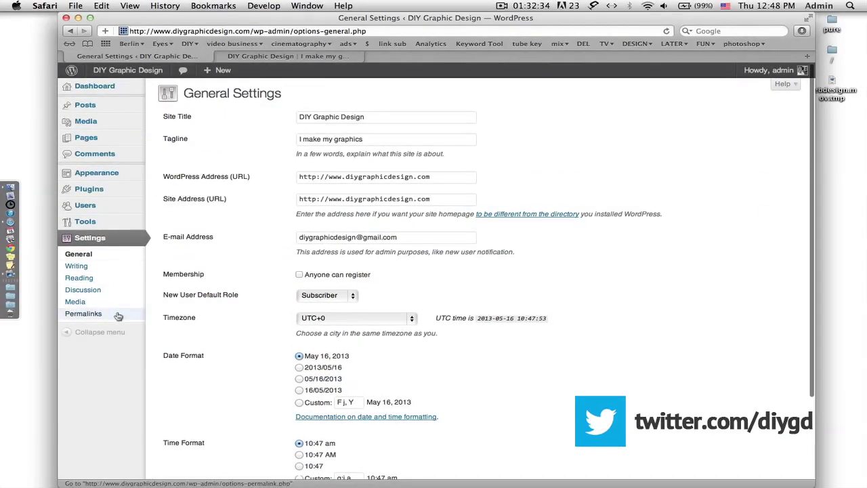
click(118, 314)
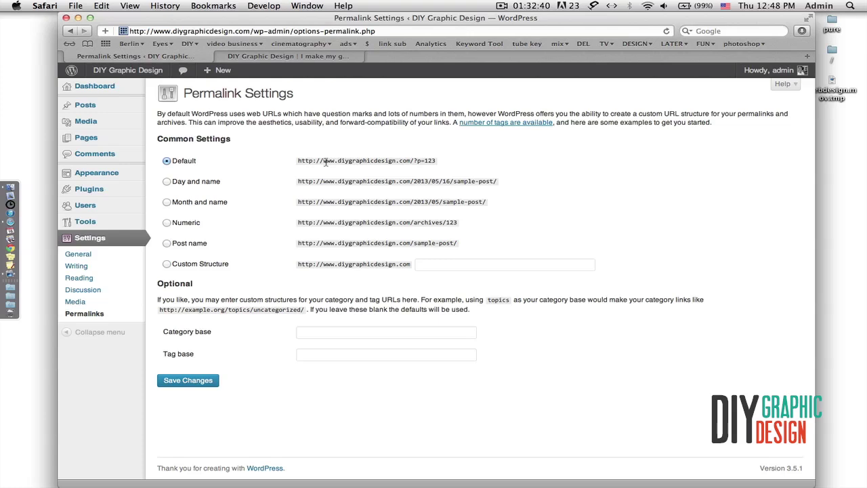
Select the Post name permalink structure (/%postname%/) and save the changes
click(165, 244)
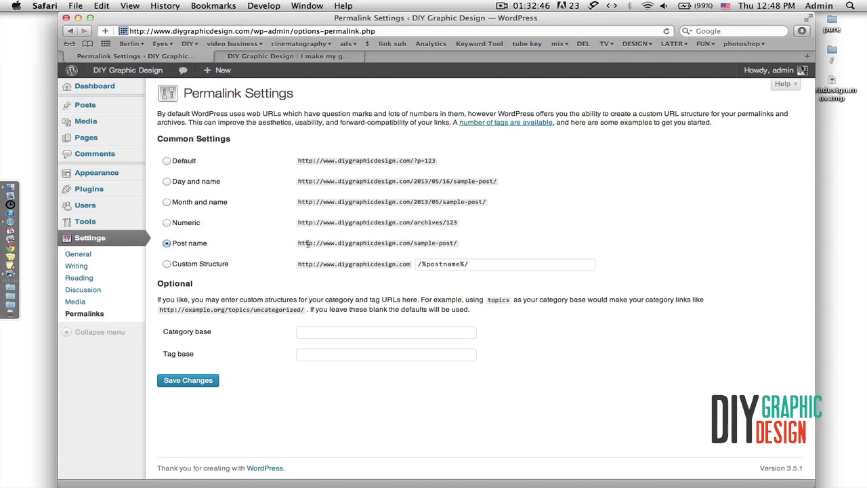
drag(301, 243, 460, 243)
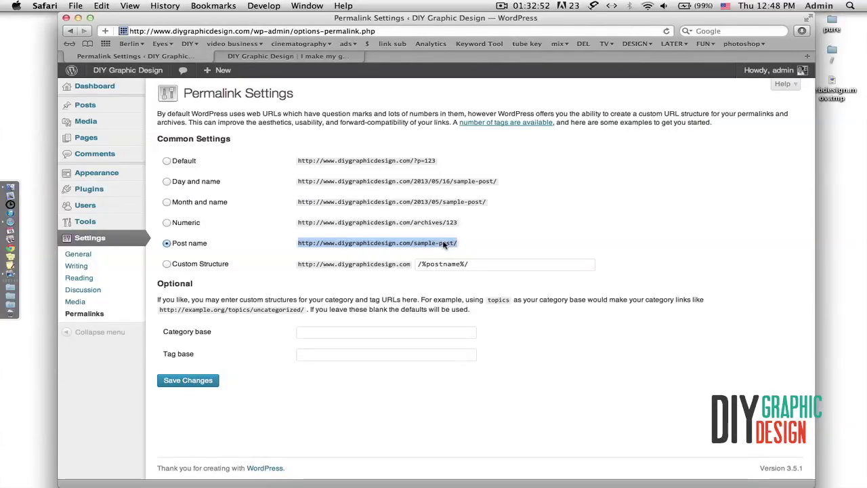
click(480, 239)
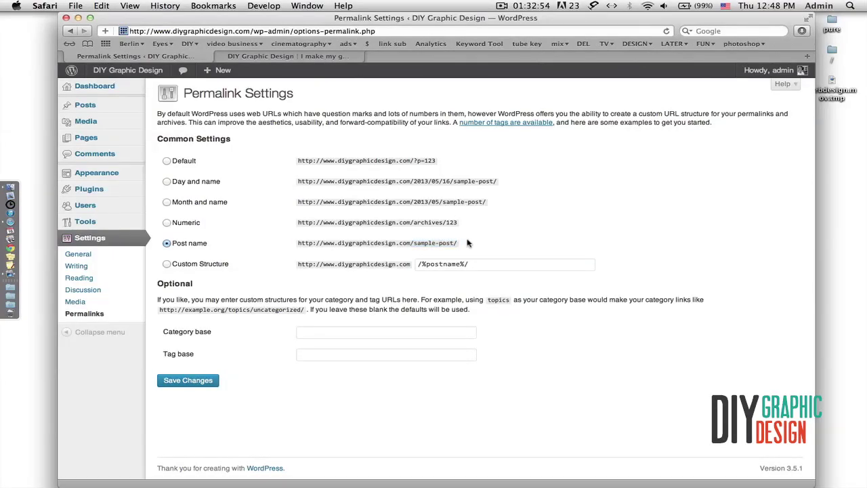
click(183, 381)
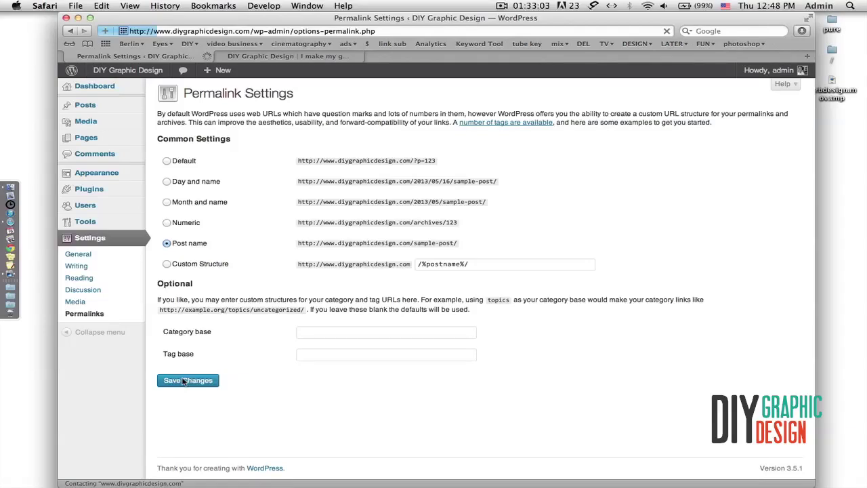
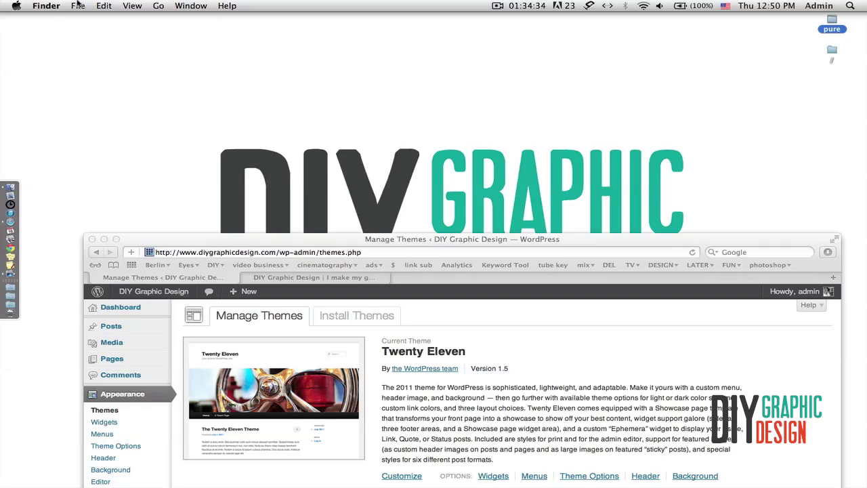
Compress the pure folder with File > Compress into pure.zip, then bring the browser forward
click(78, 5)
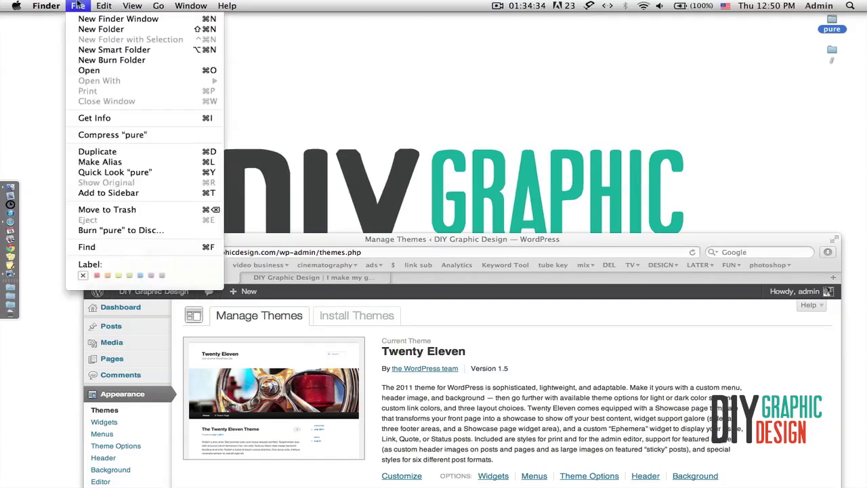
click(99, 135)
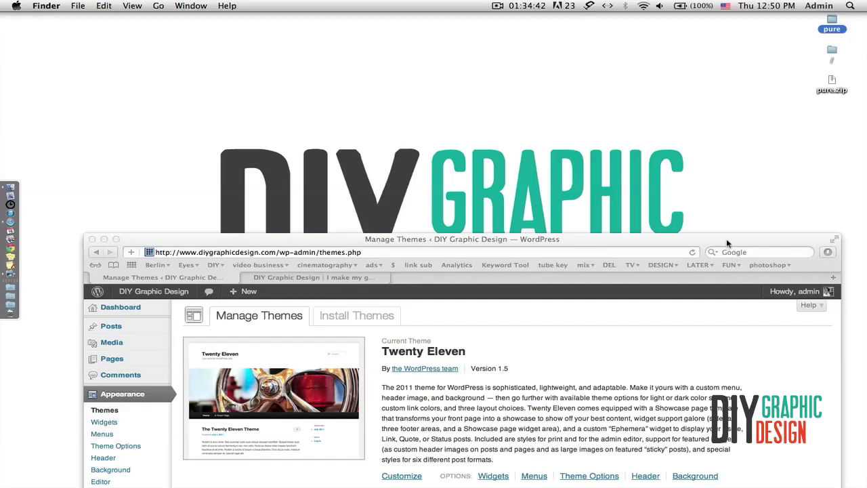
drag(724, 241, 673, 3)
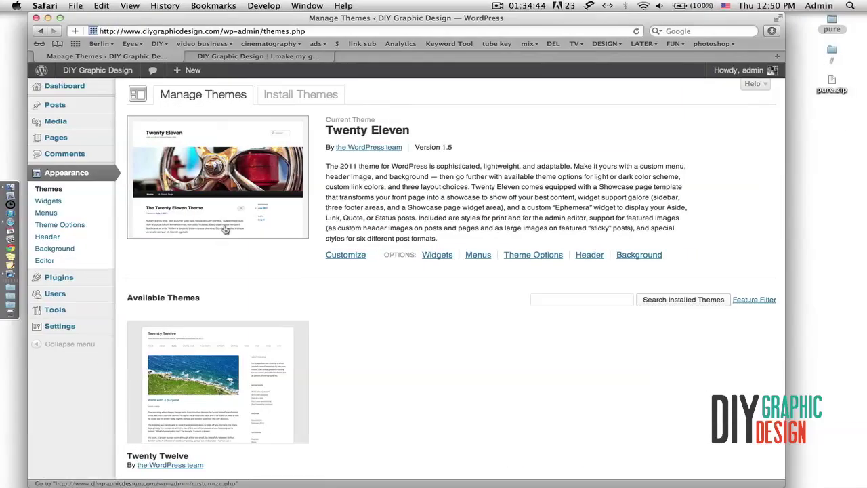
Upload pure.zip as a new theme, install it, and activate Pure 1.2.0
click(300, 96)
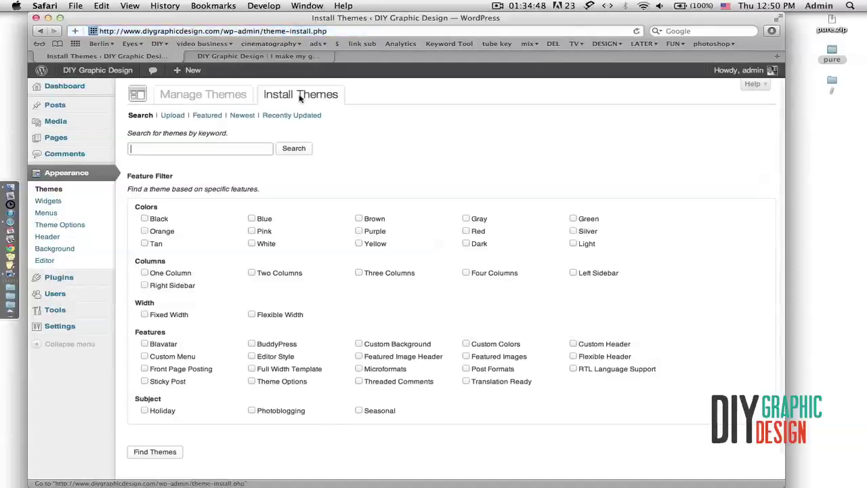
click(171, 117)
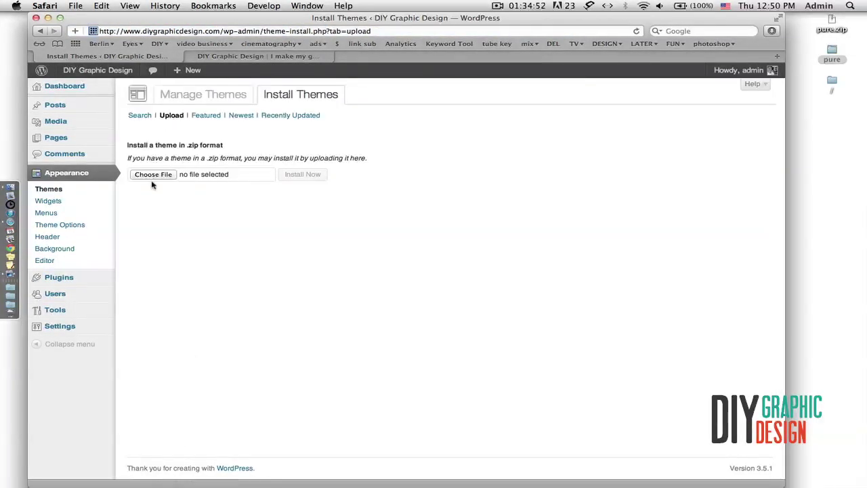
click(153, 176)
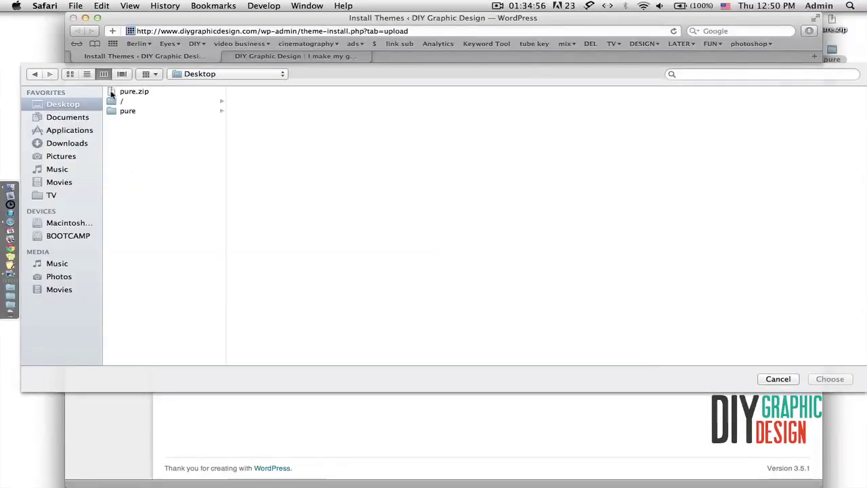
click(129, 92)
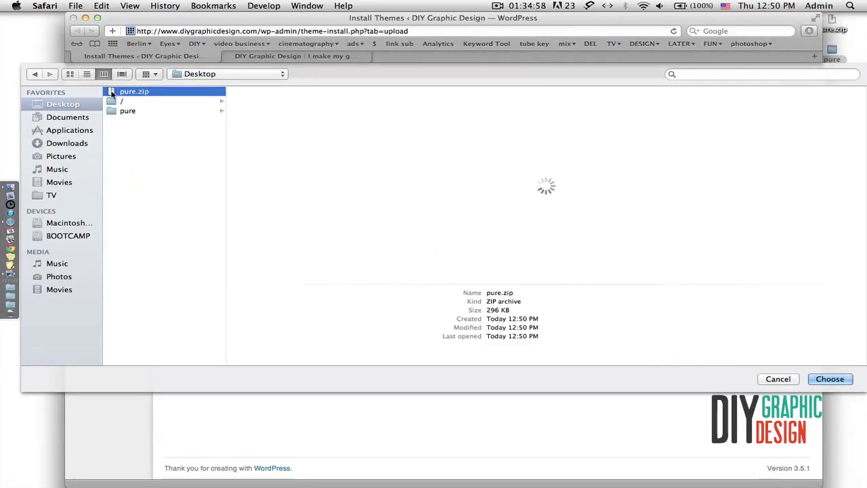
double_click(112, 93)
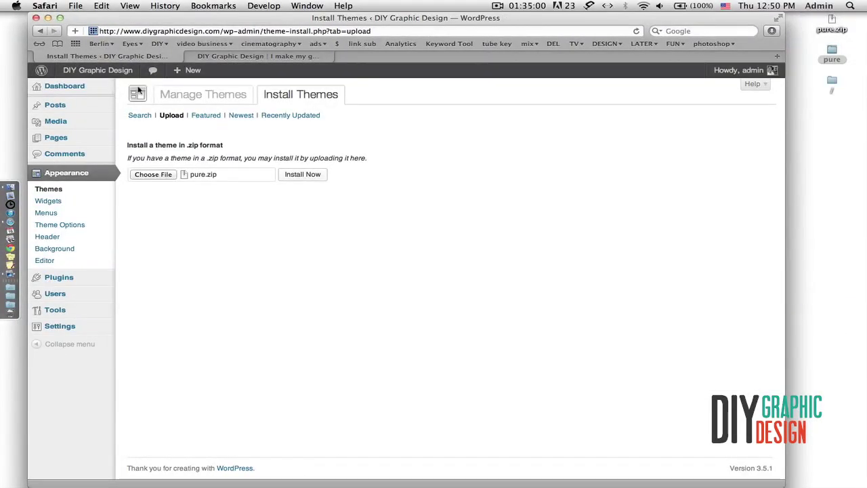
click(299, 174)
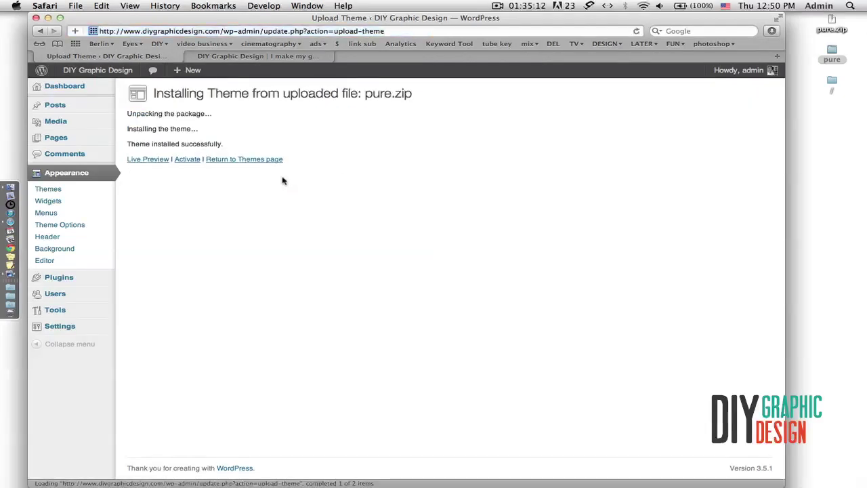
click(191, 160)
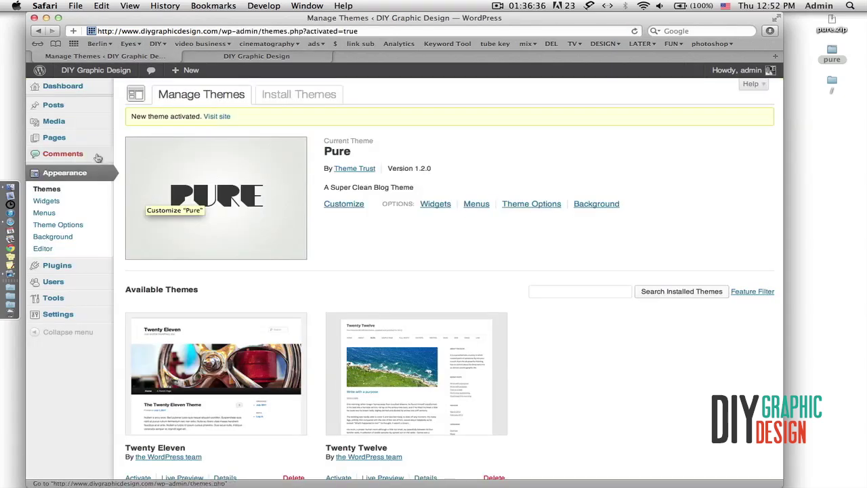
Publish a new empty page titled 'About Us'
mouse_move(76, 139)
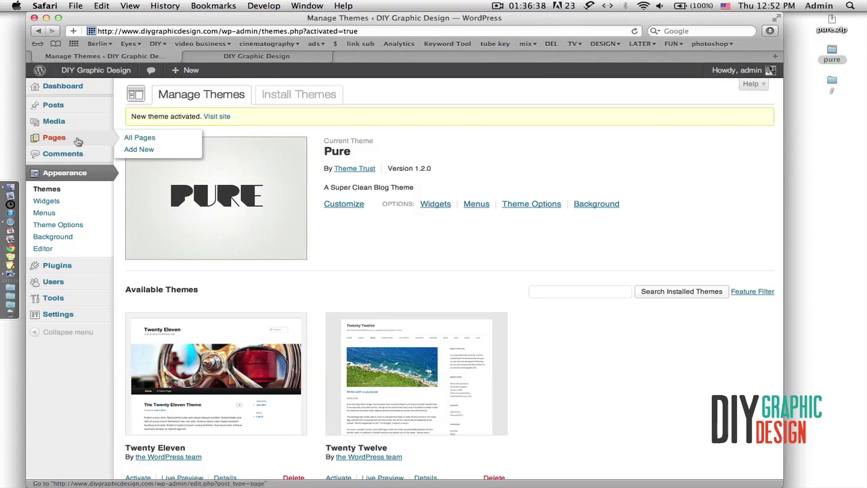
click(77, 141)
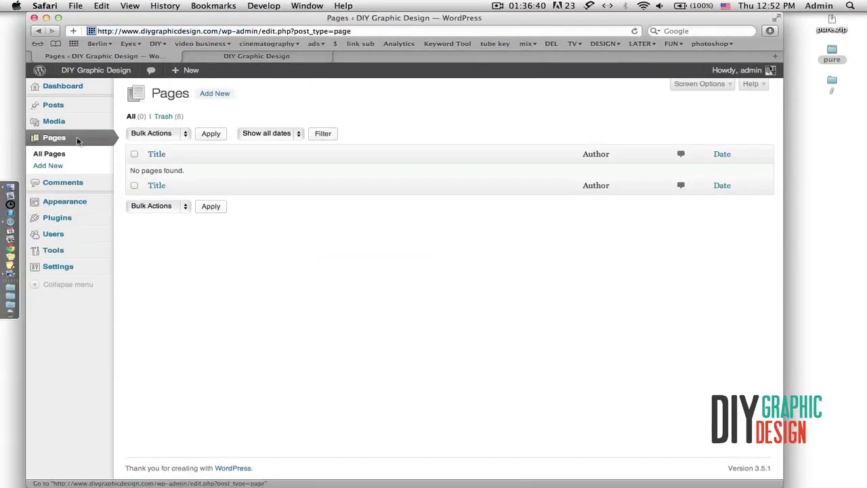
click(214, 93)
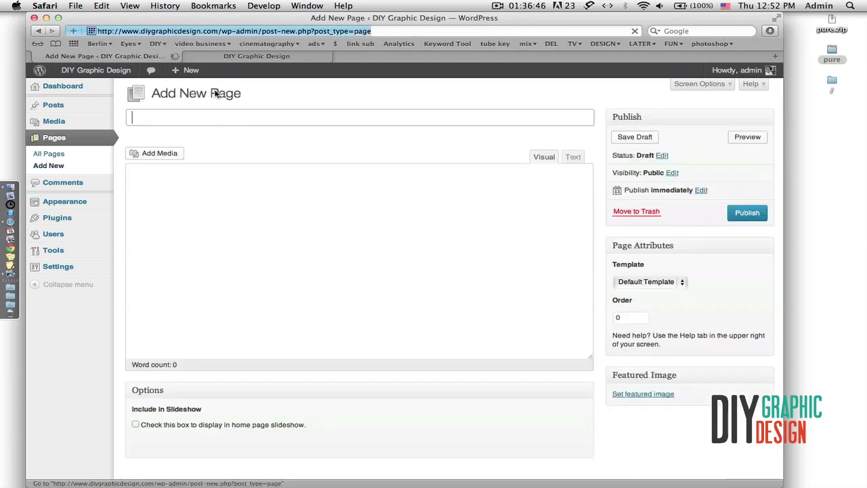
text(About )
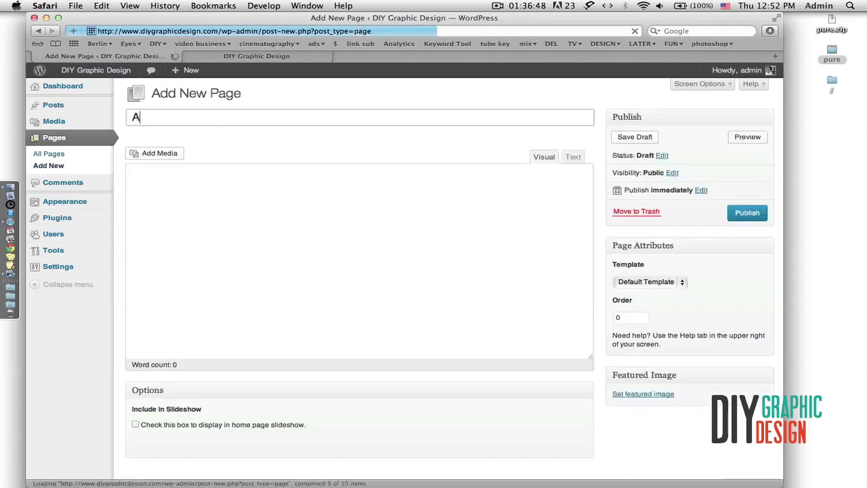
text(Us)
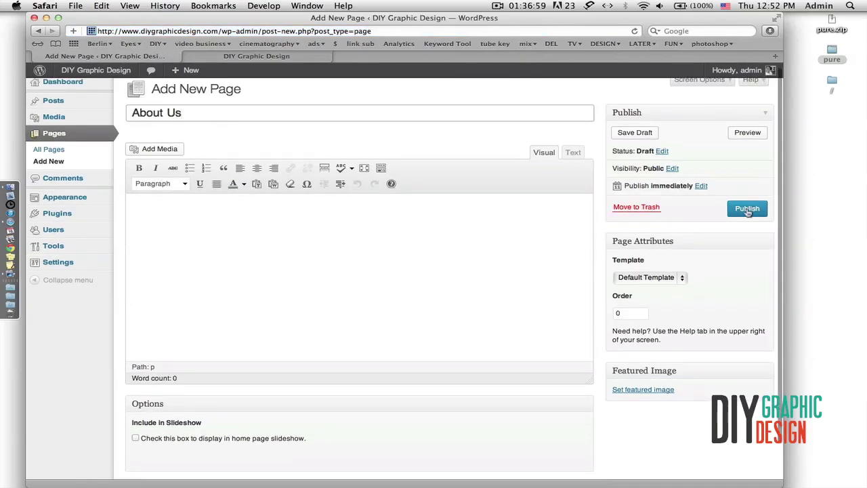
scroll(743, 210, down, 1)
click(743, 209)
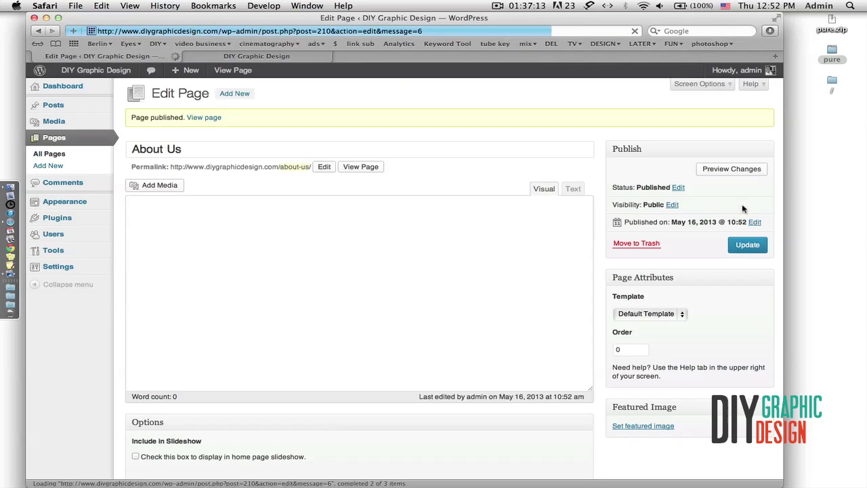
Publish a second empty page titled 'Contact', then go to Posts > Categories
click(64, 168)
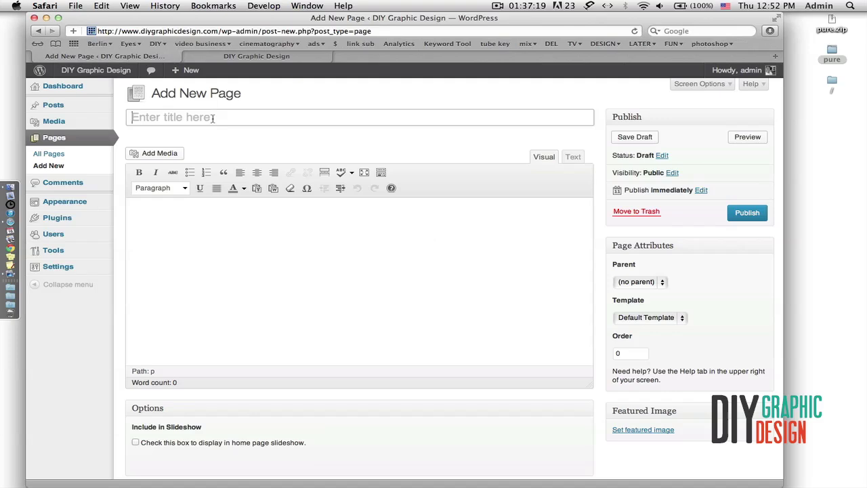
text(Contact)
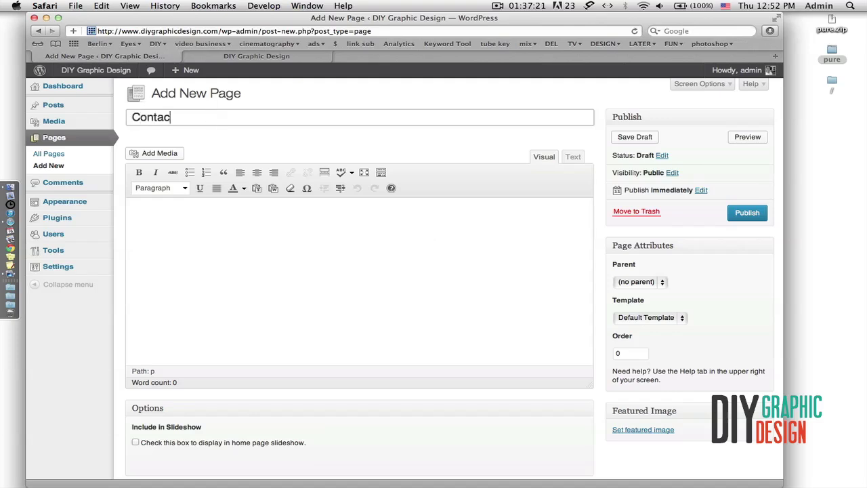
click(747, 212)
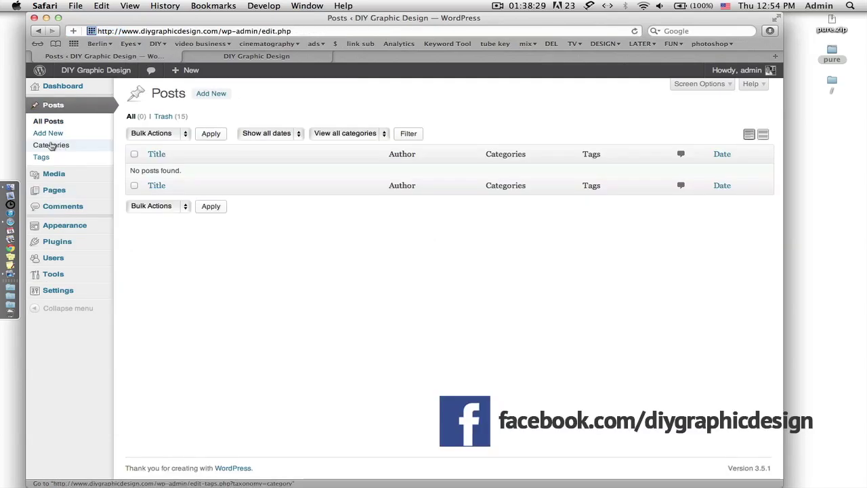
click(51, 145)
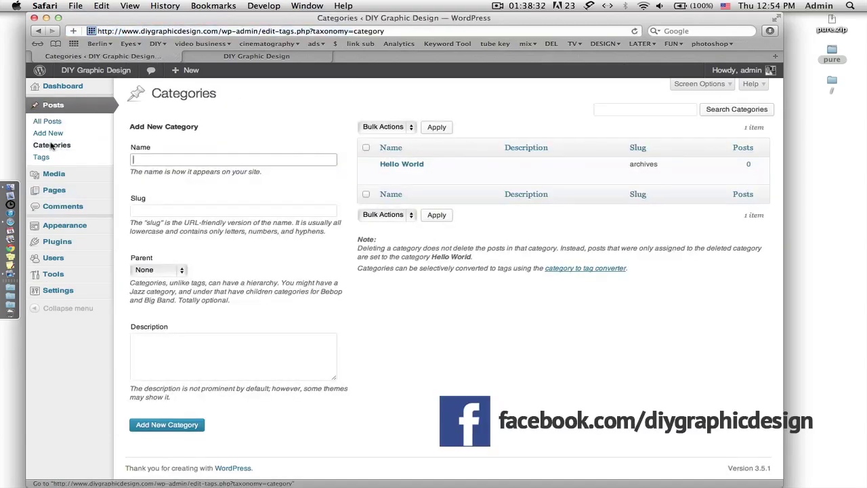
Change the 'Hello World' category name to 'Archives' and update it
mouse_move(379, 163)
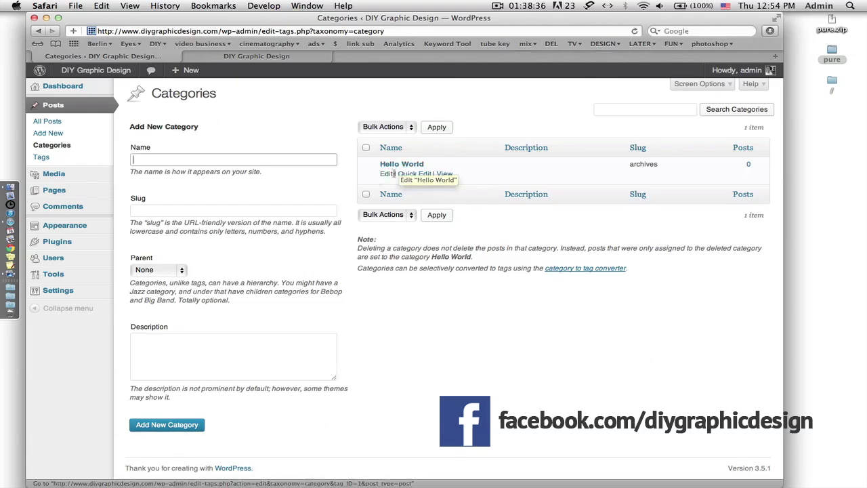
click(404, 165)
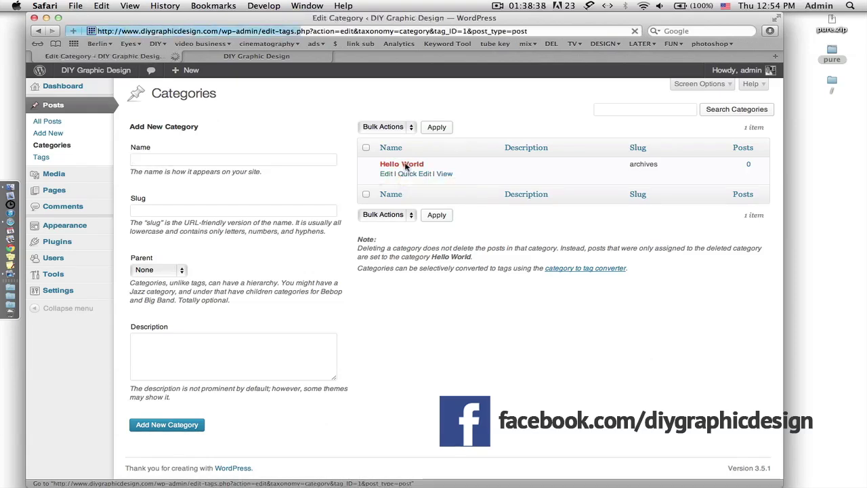
triple_click(349, 114)
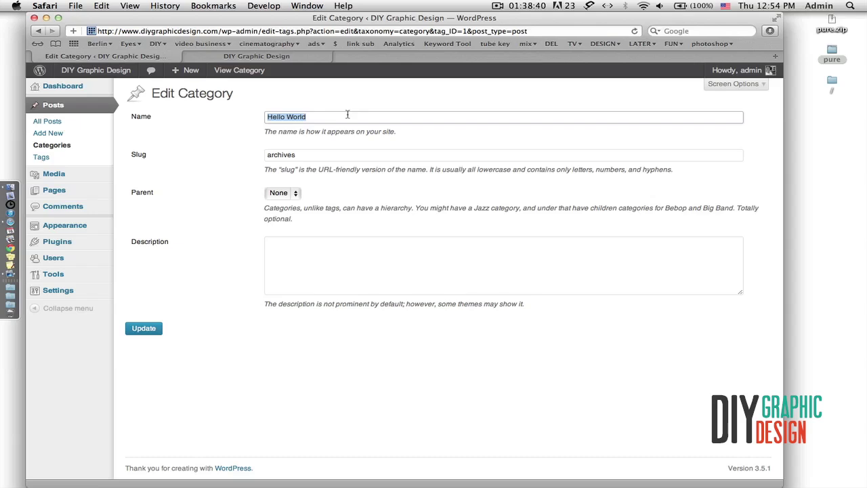
text(Archives)
click(142, 329)
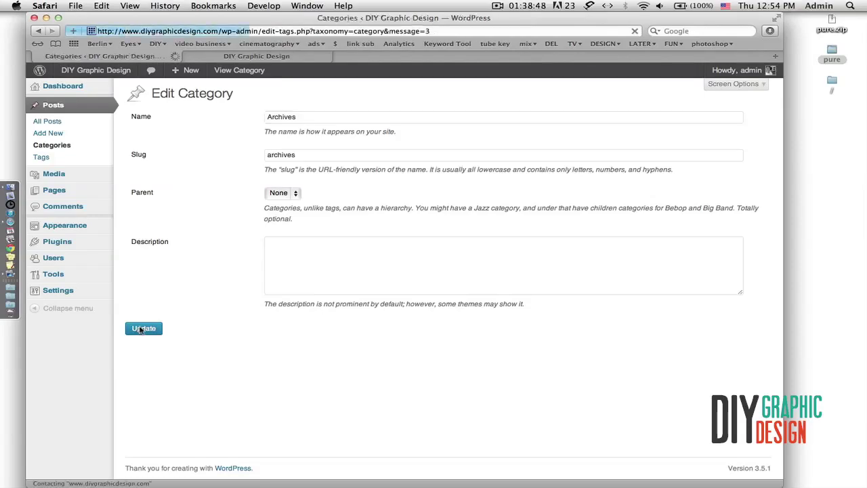
Create a menu named 'main nav' and assign it to the main navigation location
mouse_move(99, 224)
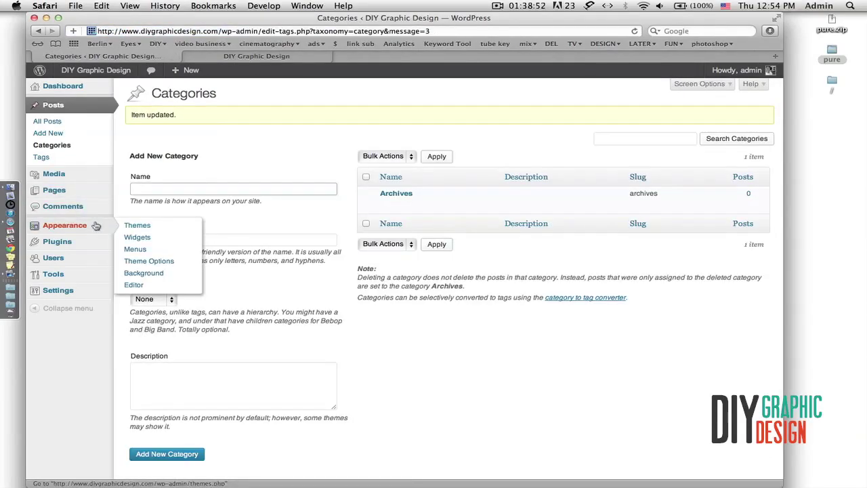
click(135, 250)
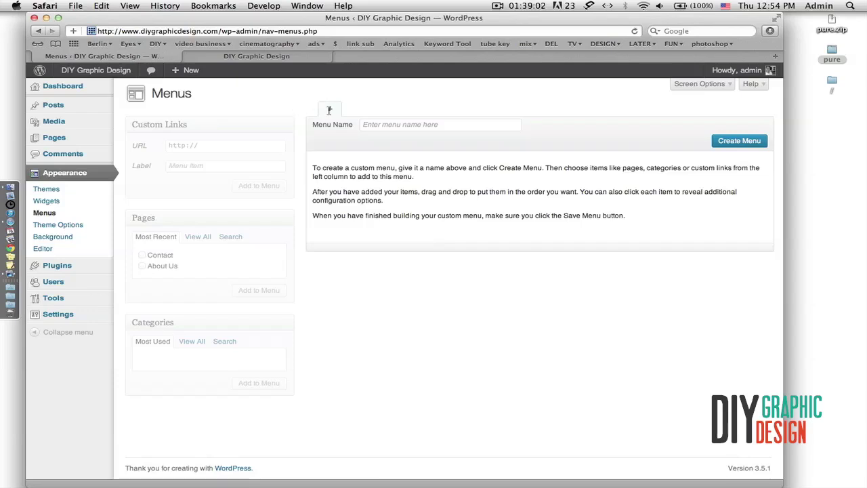
click(735, 142)
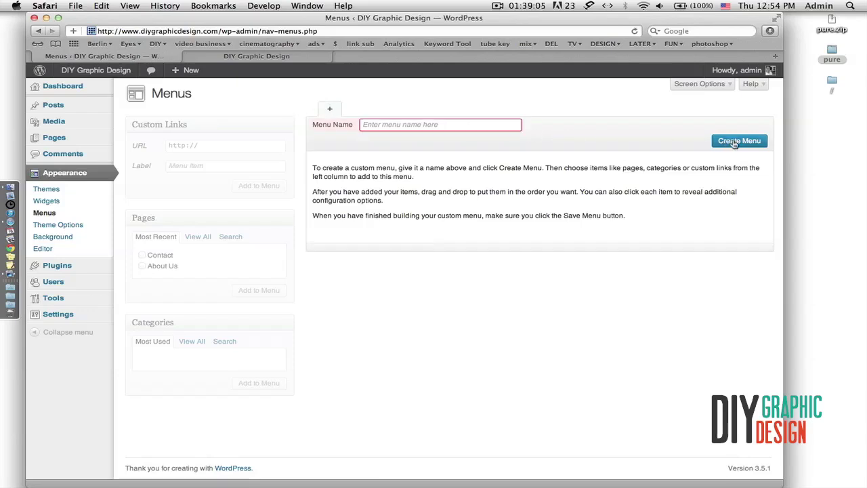
click(414, 124)
text(main nav)
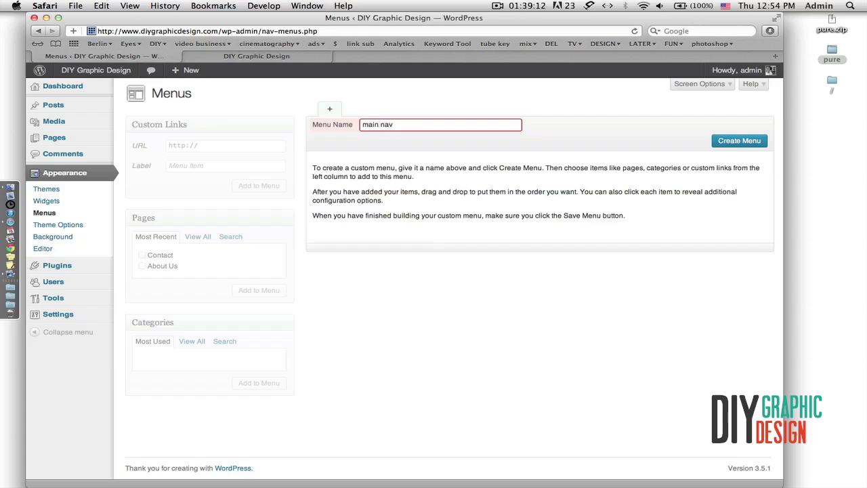
click(728, 143)
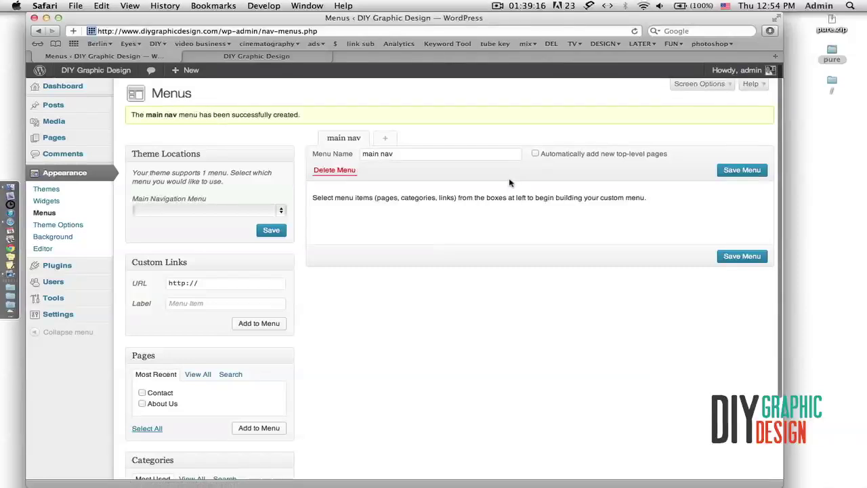
click(280, 211)
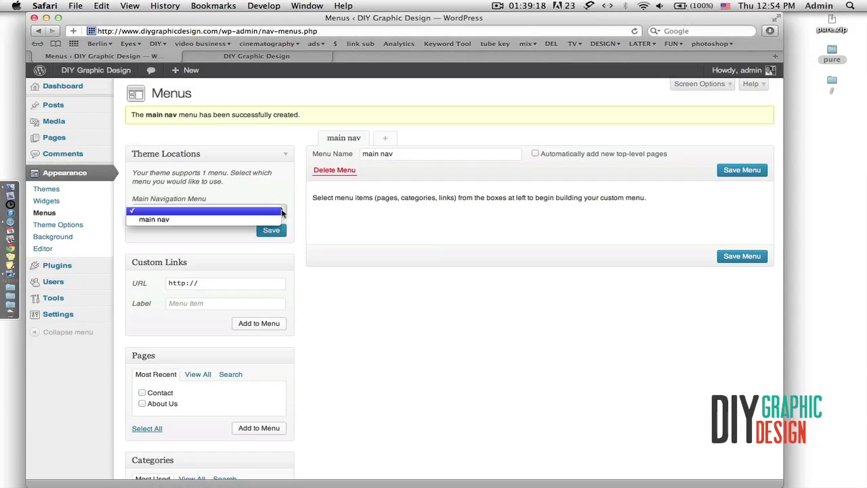
click(218, 220)
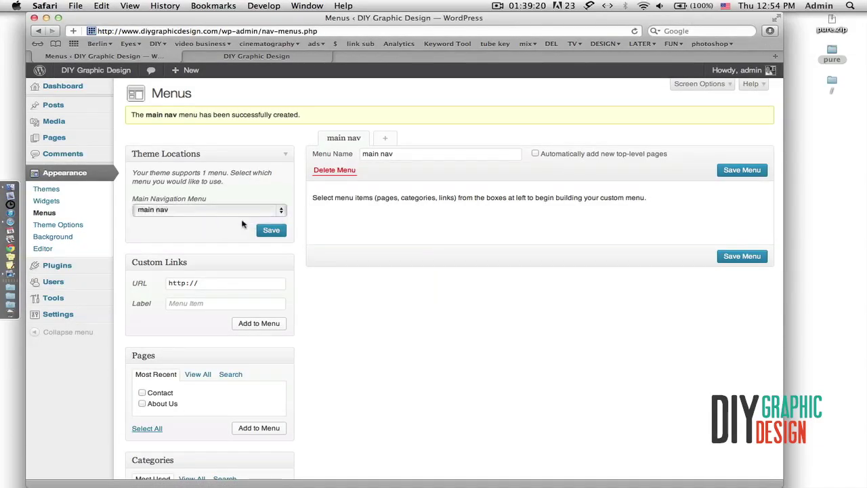
click(268, 230)
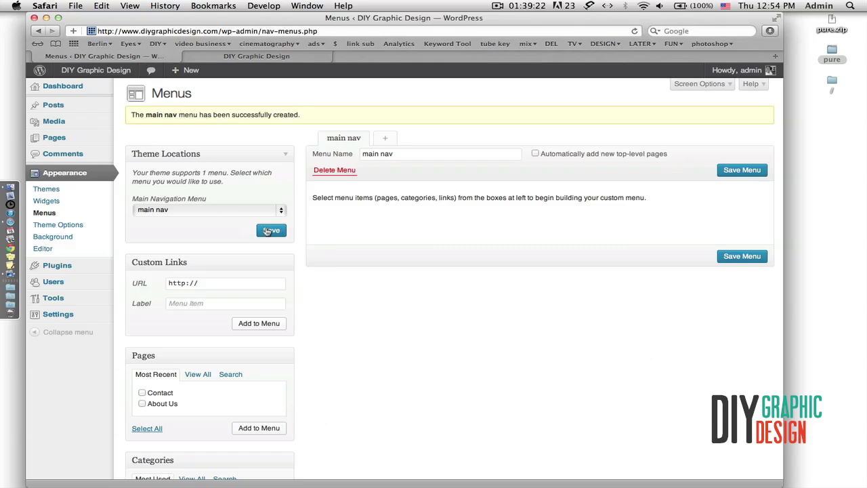
Add the Contact and About Us pages and the Archives category to the menu
scroll(224, 237, down, 3)
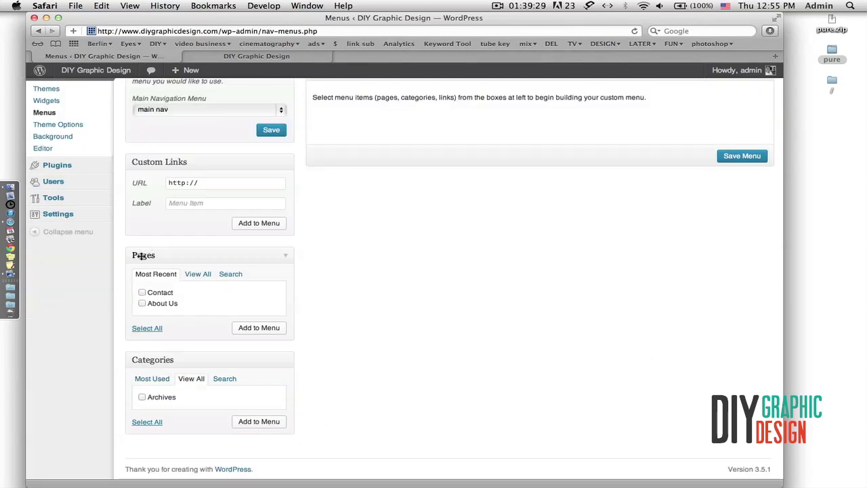
click(142, 293)
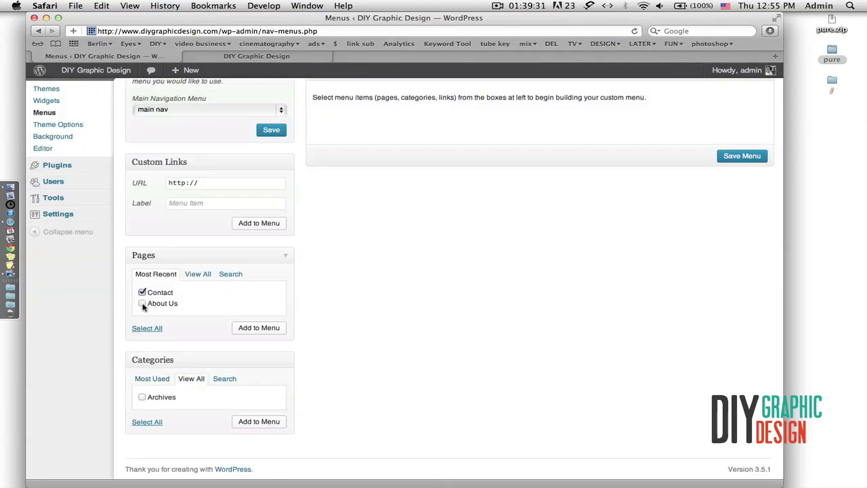
click(142, 303)
click(246, 328)
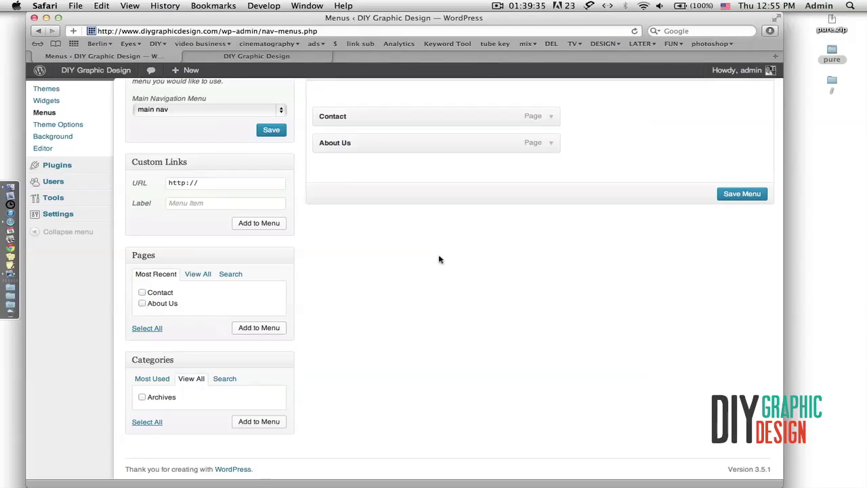
scroll(398, 162, up, 1)
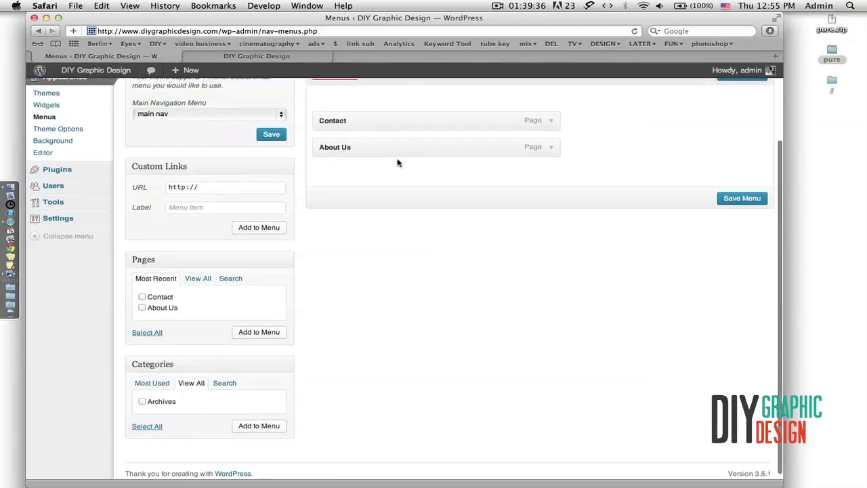
click(142, 400)
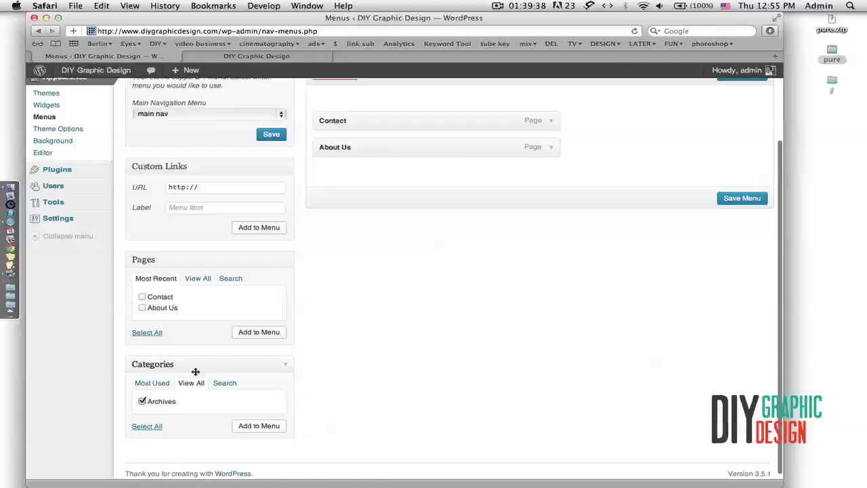
click(259, 425)
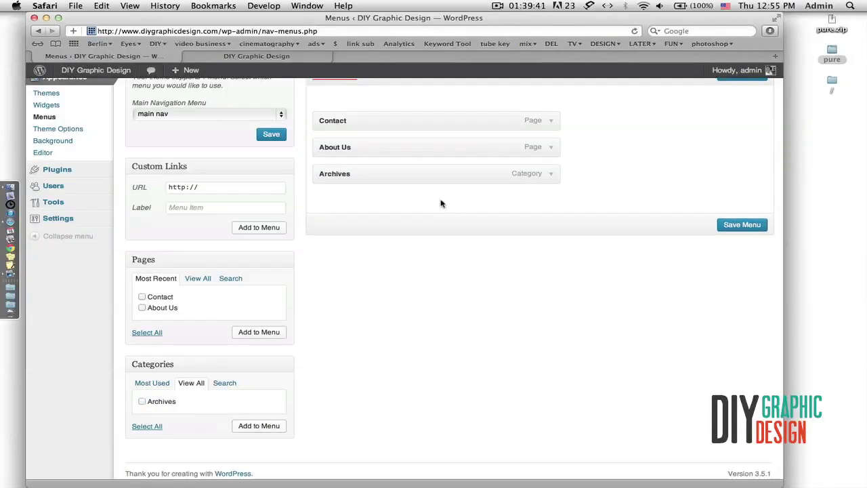
Move Archives to the top of the menu, save it, and view the site front page
scroll(440, 203, up, 3)
drag(383, 253, 382, 189)
click(741, 150)
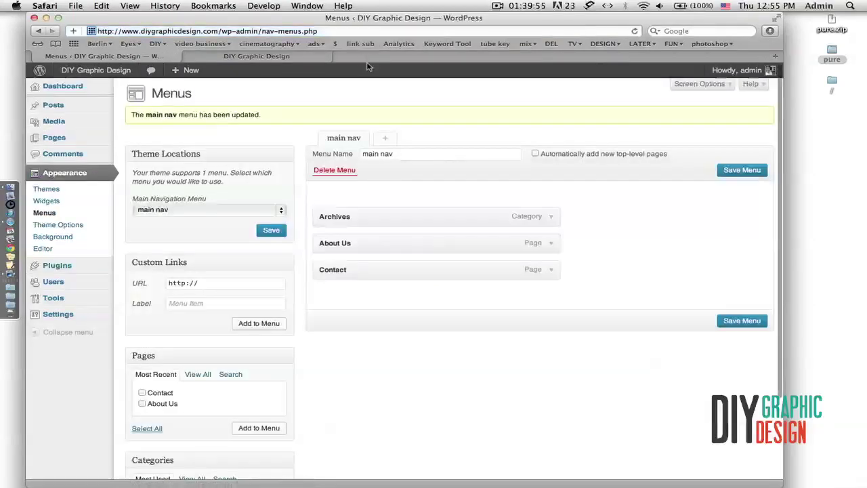
click(318, 56)
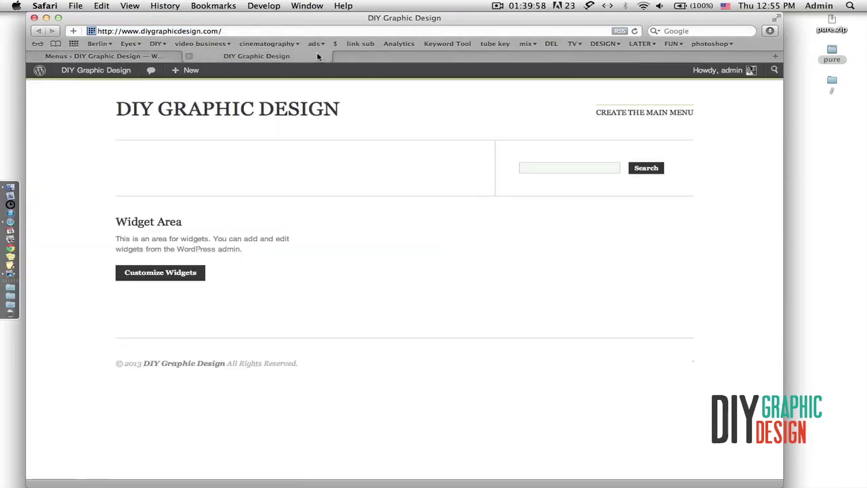
Reload the front page to see the new main nav menu
click(635, 31)
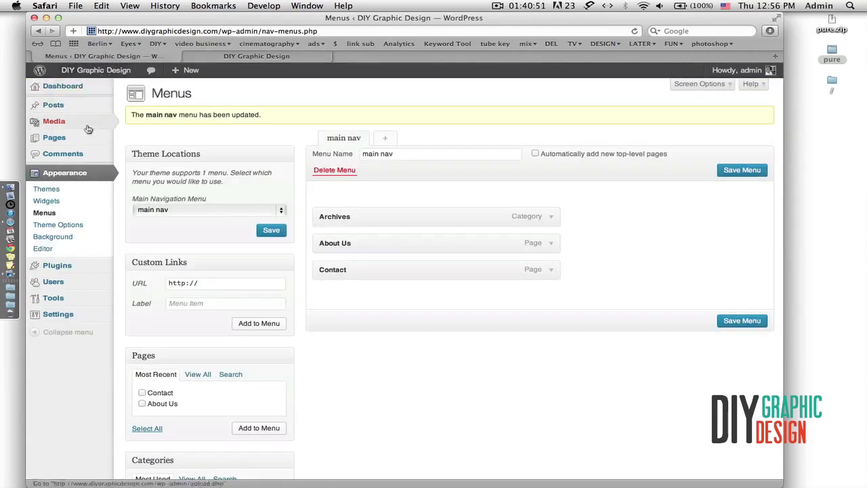
Paste the Lorem ipsum paragraph into the About Us page body and update it
mouse_move(88, 136)
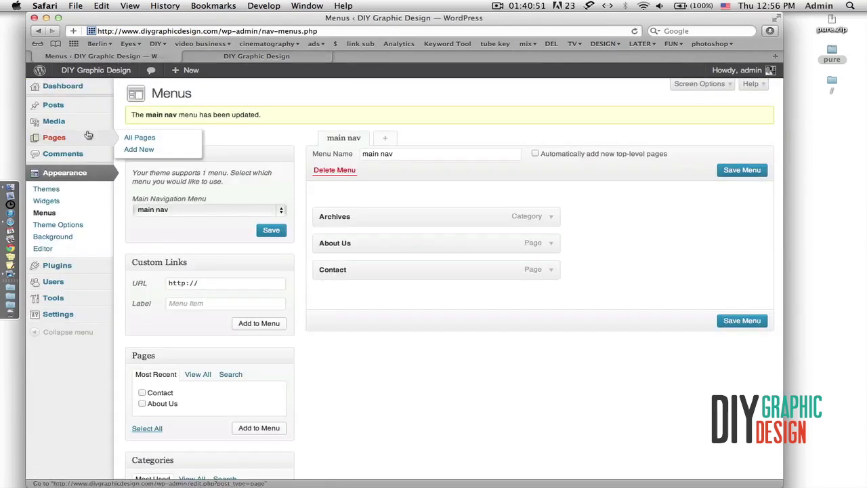
click(155, 143)
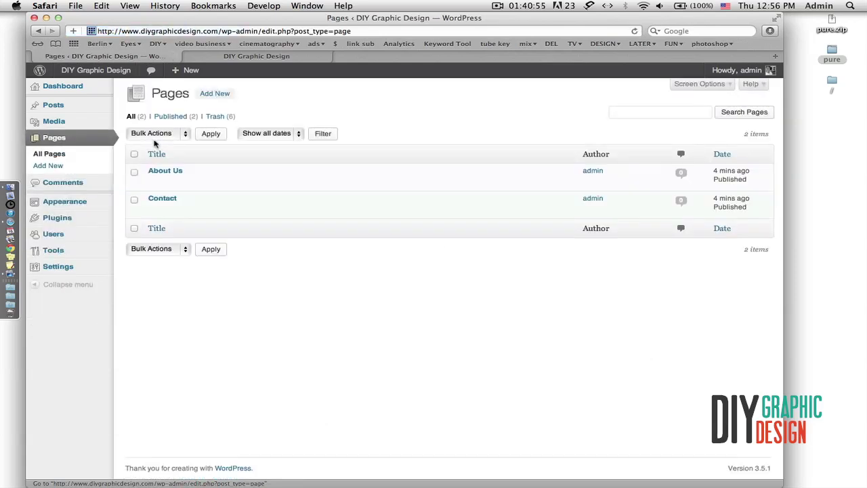
click(156, 171)
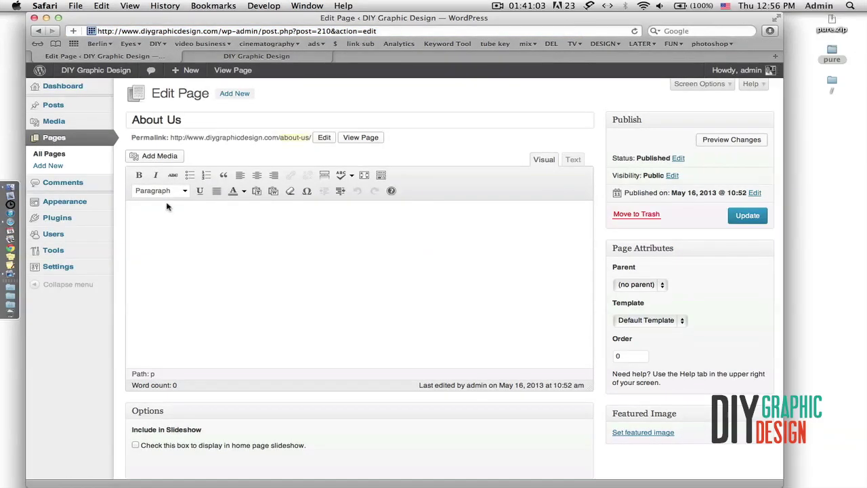
click(168, 207)
text("Lorem ipsum dolor sit amet, consectetur adipisicing elit, sed do eiusmod tempor incididunt ut labore et dolore magna aliqua. Ut enim ad minim veniam, quis nostrud exercitation ullamco laboris nisi ut aliquip ex ea commodo consequat. Duis aute irure dolor in reprehenderit in voluptate velit esse cillum dolore eu fugiat nulla pariatur. Excepteur sint occaecat cupidatat non proident, sunt in culpa qui officia deserunt mollit anim id est laborum.")
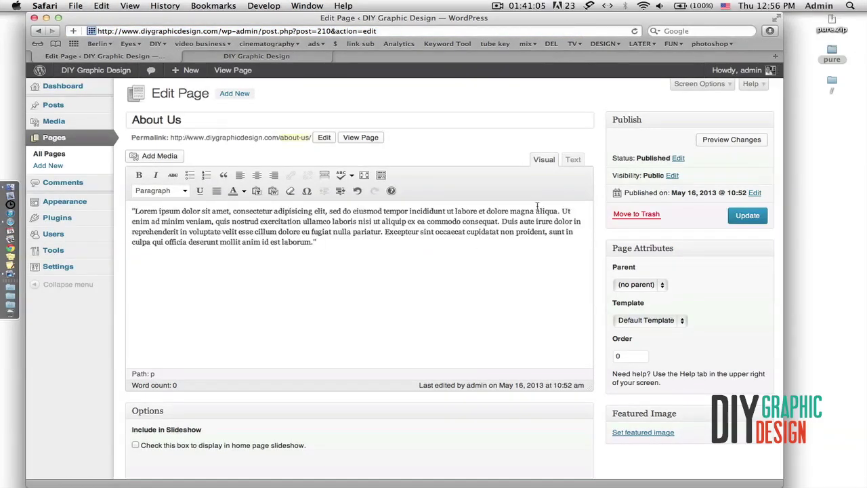
click(747, 216)
Reload the live site, view About Us via the menu, then return to its editor
key(ctrl+Tab)
key(super+r)
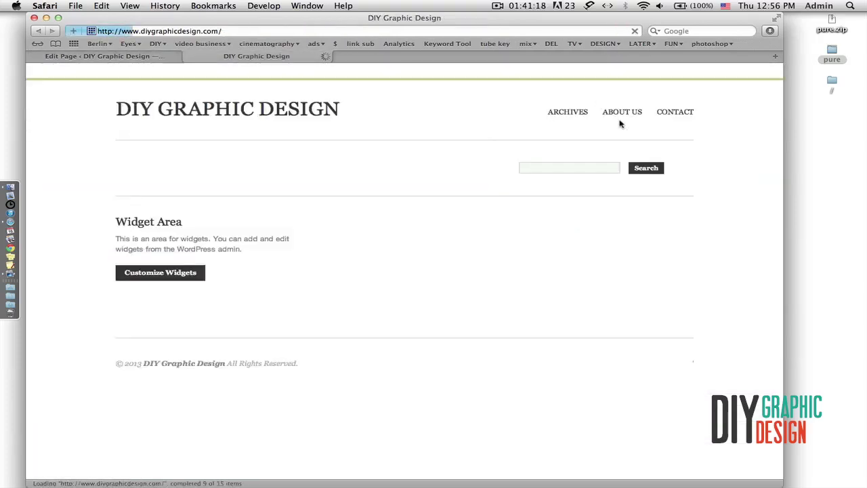
click(620, 116)
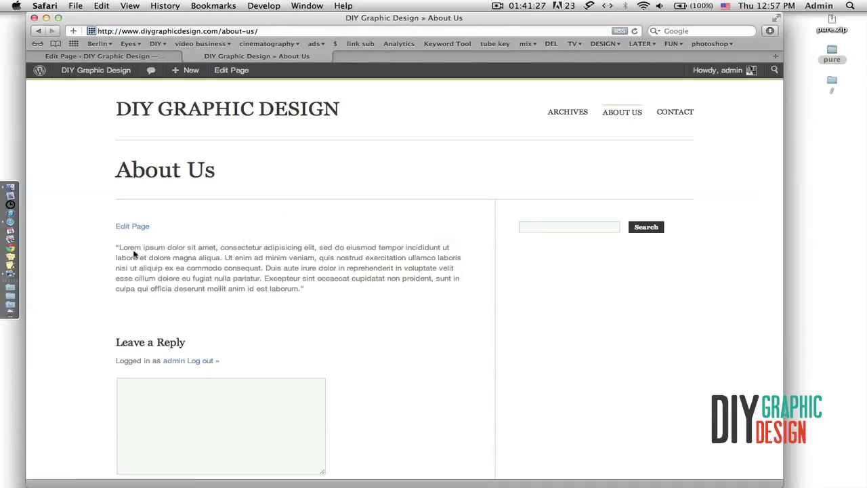
scroll(275, 255, down, 5)
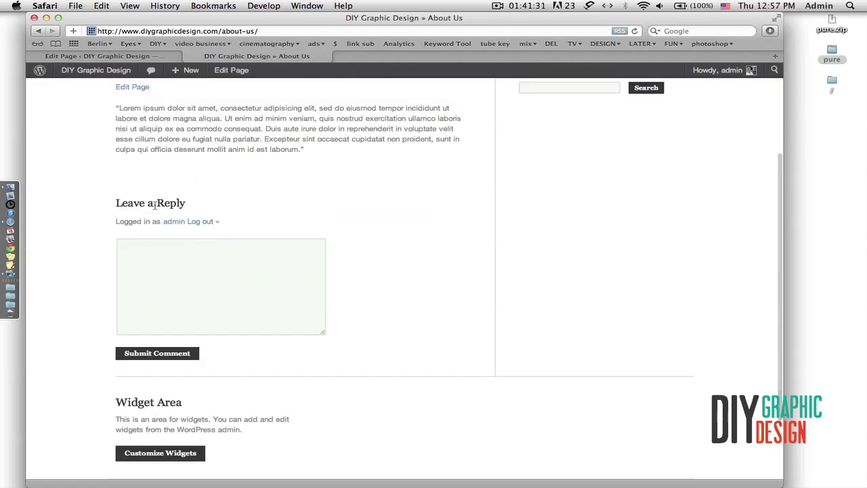
scroll(155, 206, up, 3)
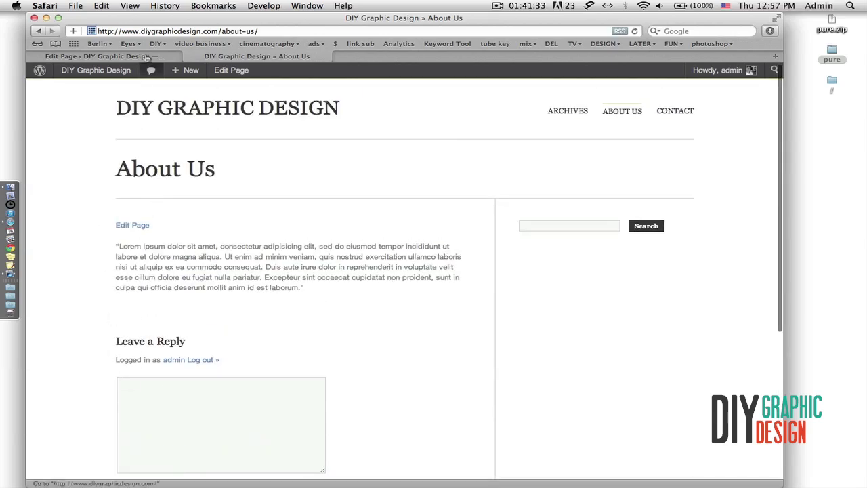
click(125, 55)
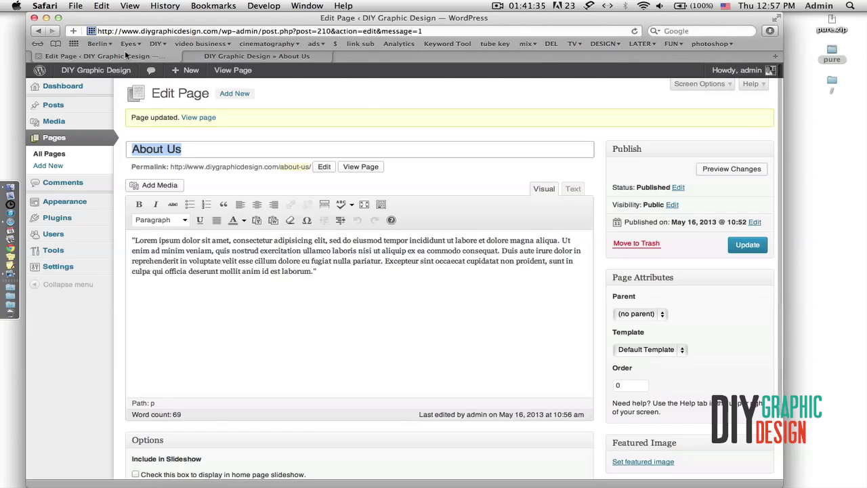
Uncheck Allow Comments for About Us in Quick Edit, update, and reload the live page
click(54, 137)
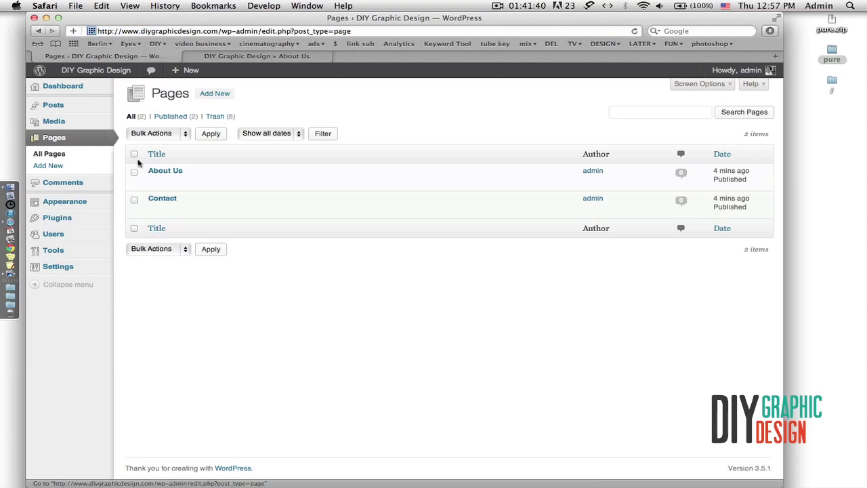
click(175, 180)
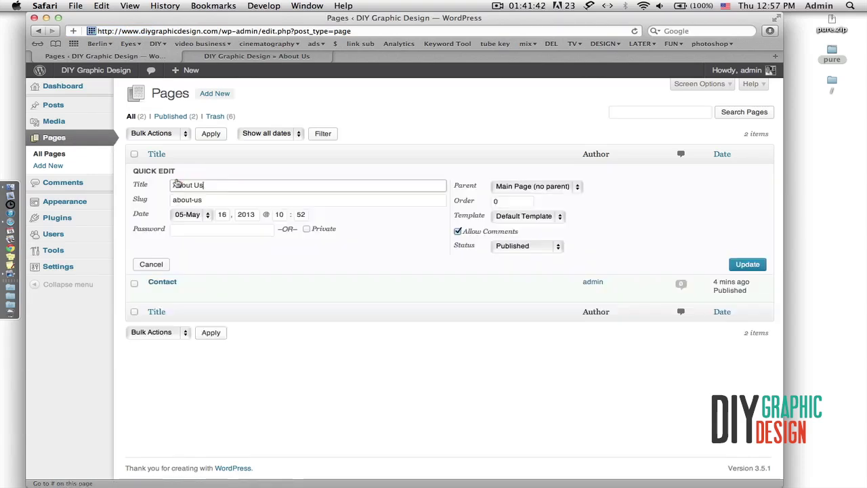
click(458, 232)
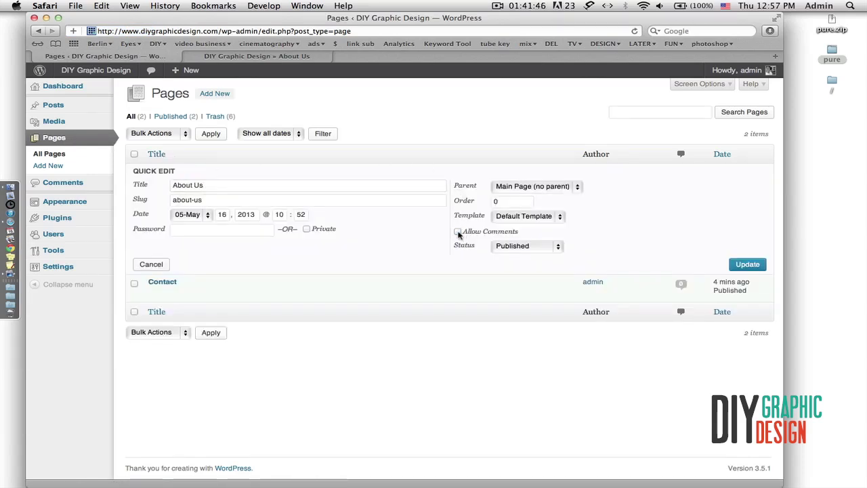
click(746, 265)
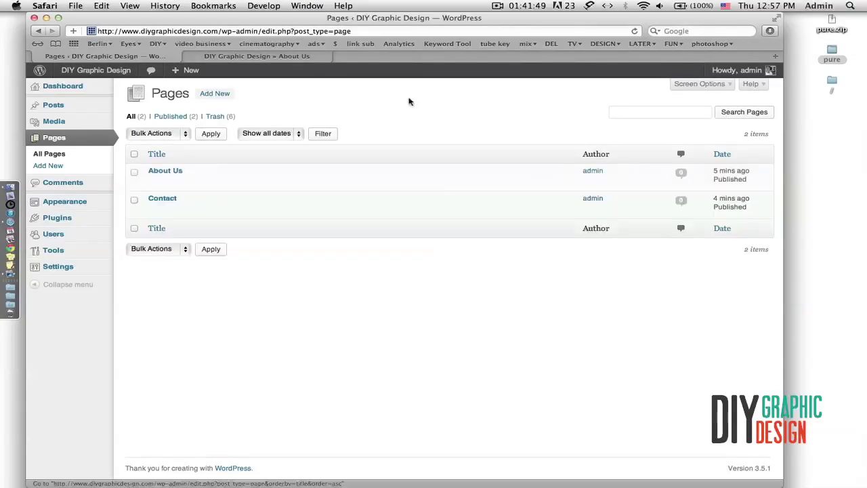
click(308, 55)
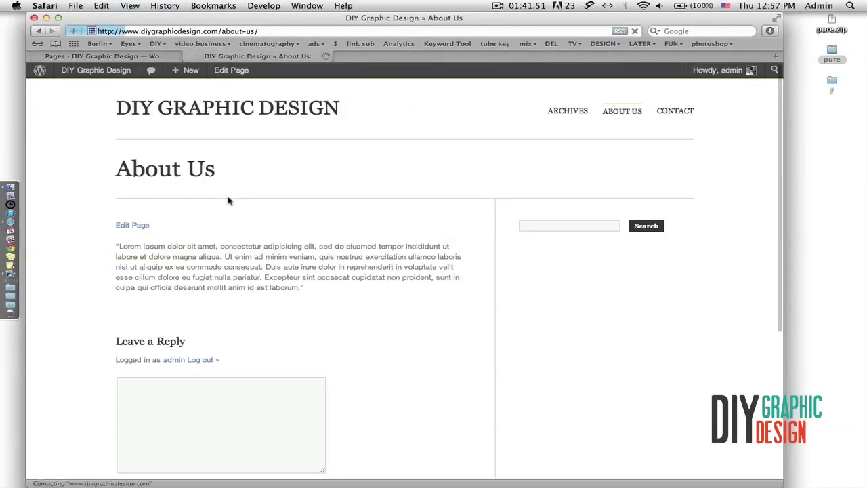
key(super+r)
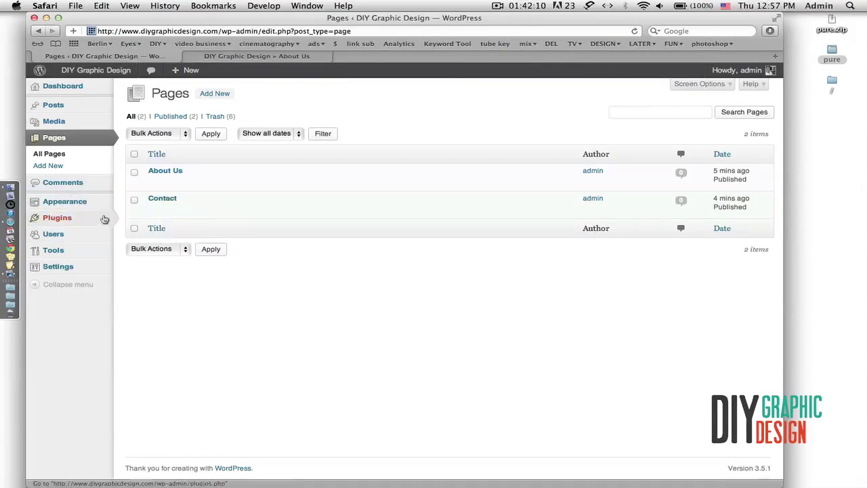
Search the plugin directory for 'contact form 7'
mouse_move(101, 223)
click(135, 231)
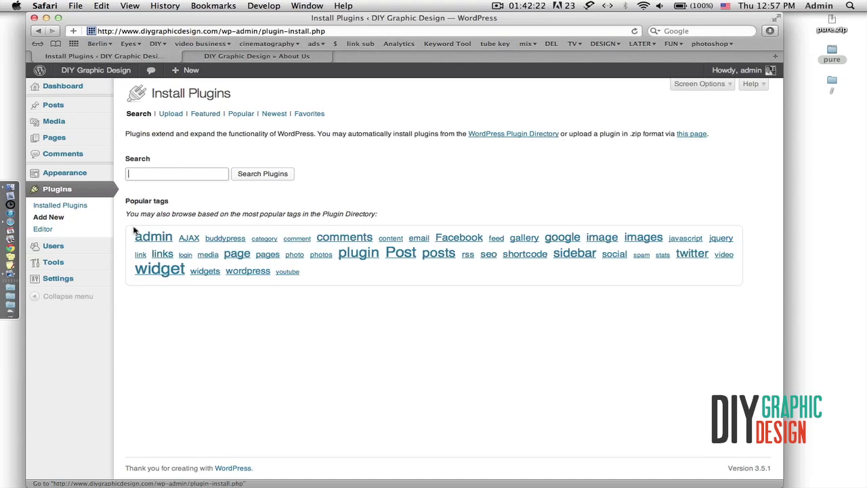
text(contact)
key(Down)
key(Return)
click(269, 175)
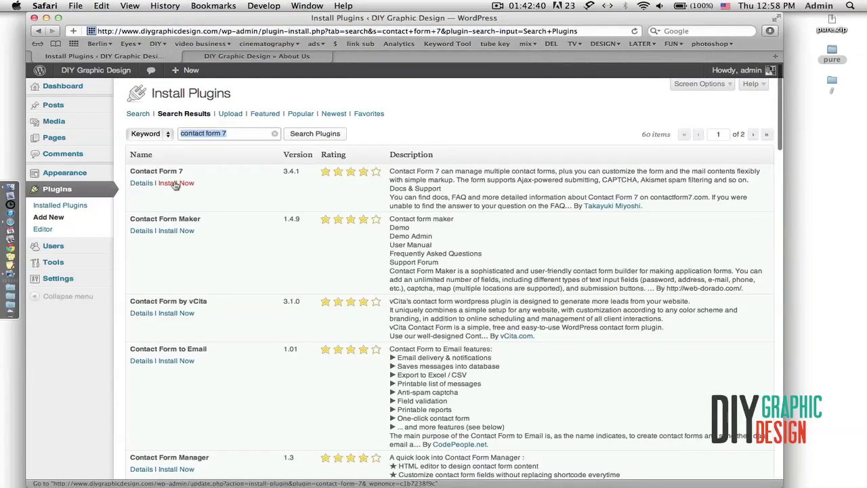
Install and activate Contact Form 7, then open its contact forms list
click(176, 183)
click(535, 177)
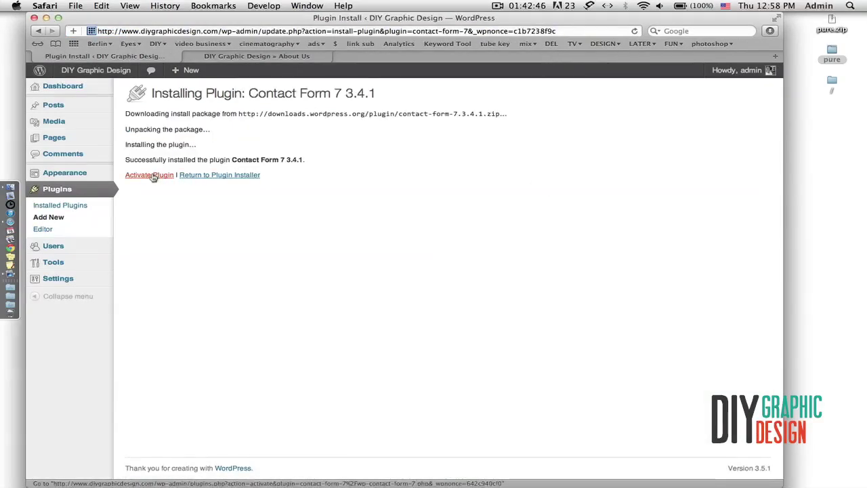
click(153, 176)
click(159, 261)
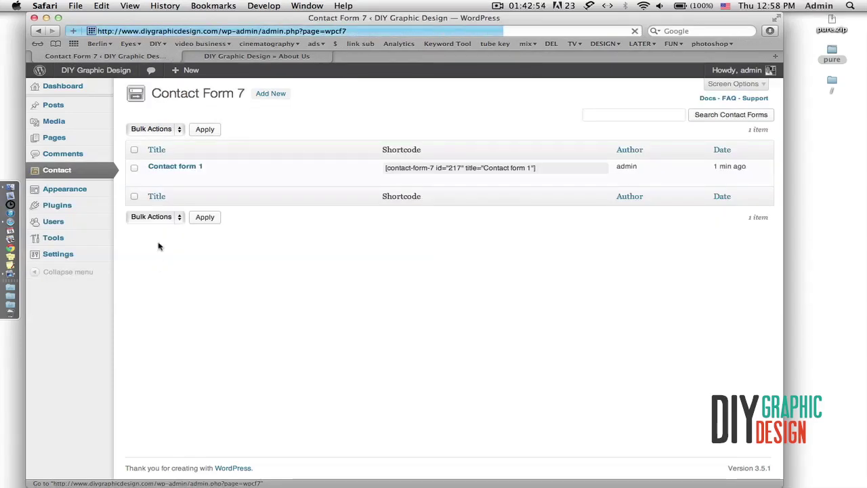
Open Contact form 1 and save it without changes
click(175, 167)
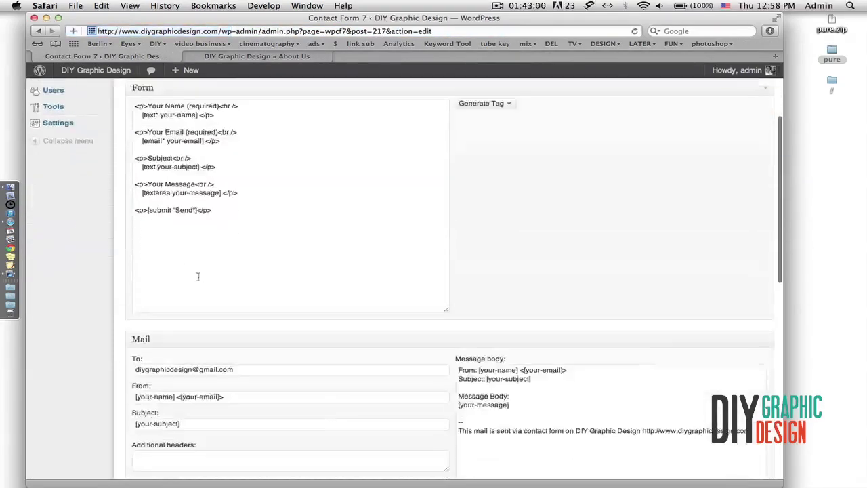
scroll(198, 277, down, 3)
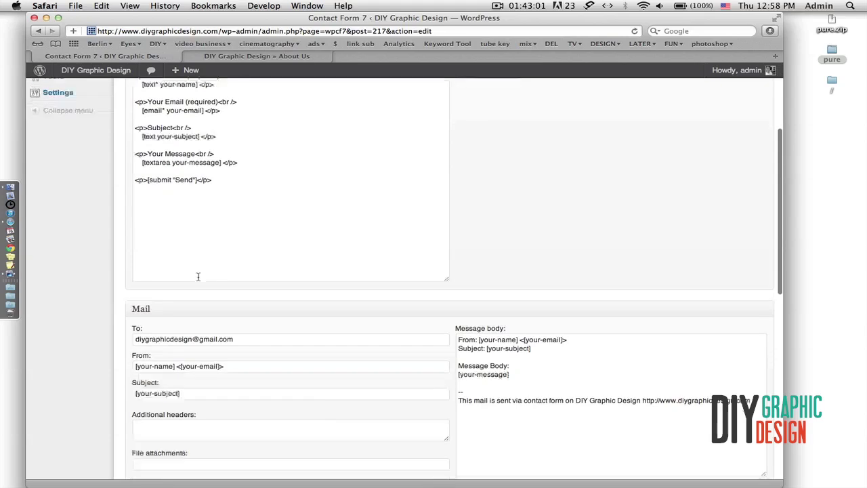
drag(245, 324, 98, 327)
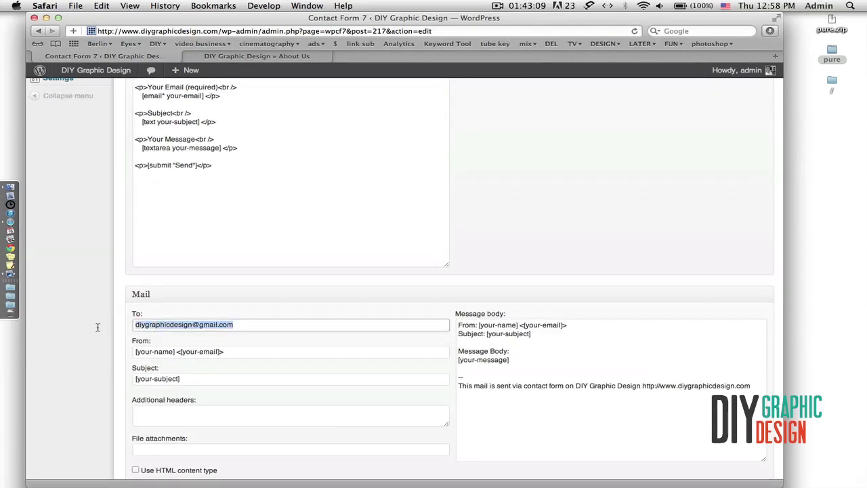
click(239, 331)
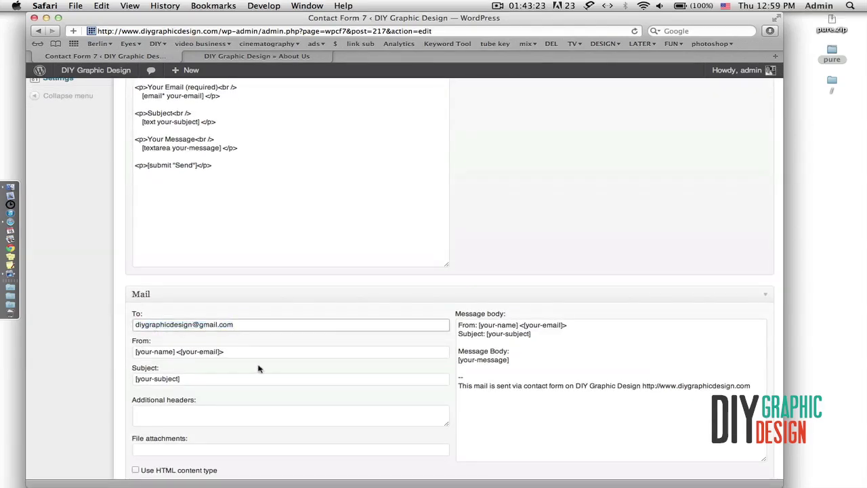
key(Return)
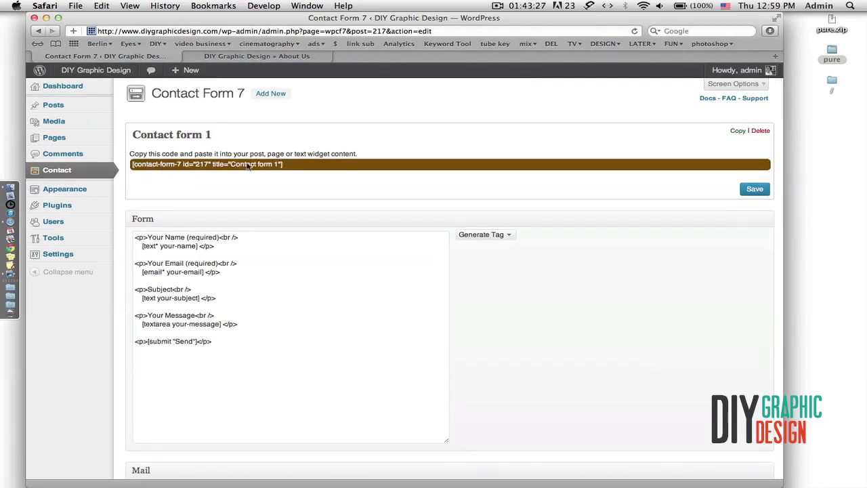
Copy Contact form 1's shortcode and go to Pages > All Pages
drag(291, 166, 127, 152)
click(134, 168)
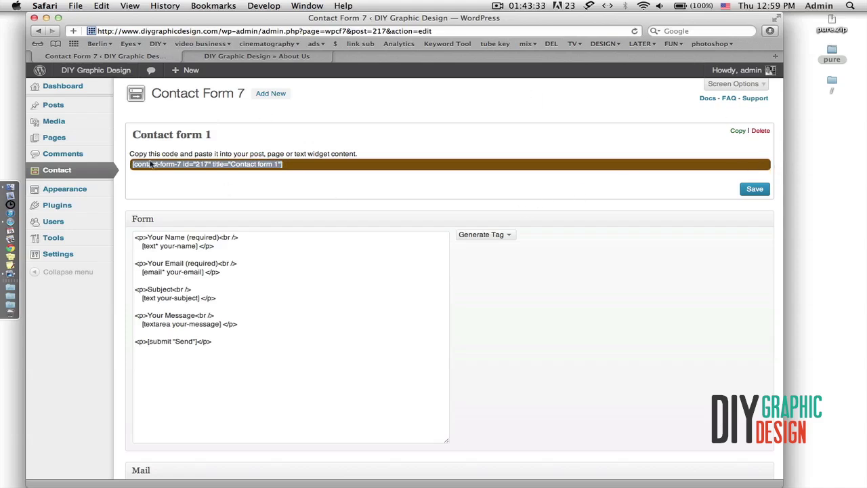
click(102, 5)
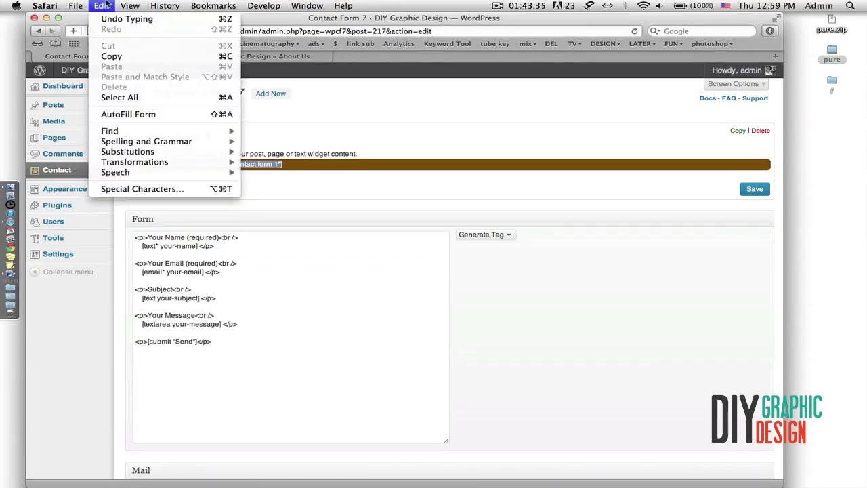
click(119, 60)
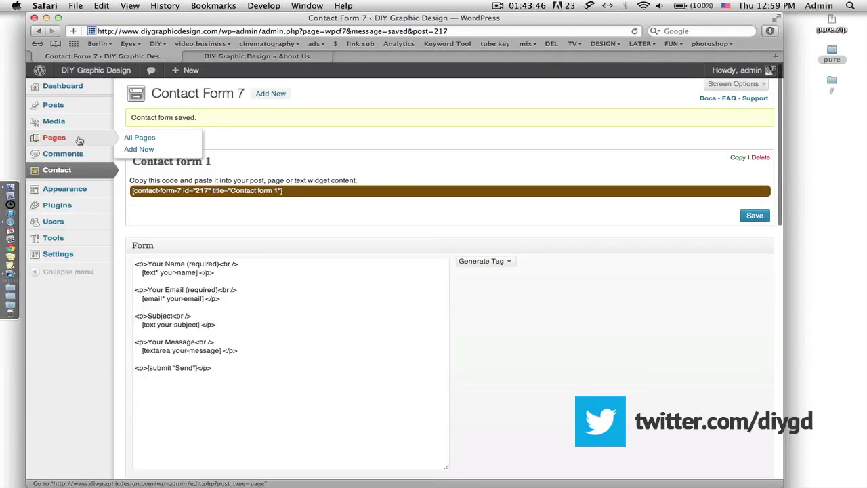
click(79, 139)
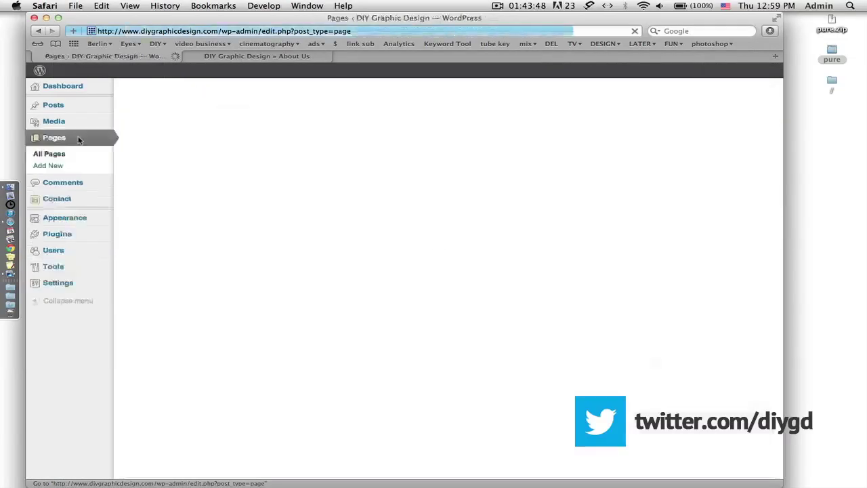
Add 'Feel free to contact us!' and the Contact form 1 shortcode to the Contact page, then update it
click(162, 200)
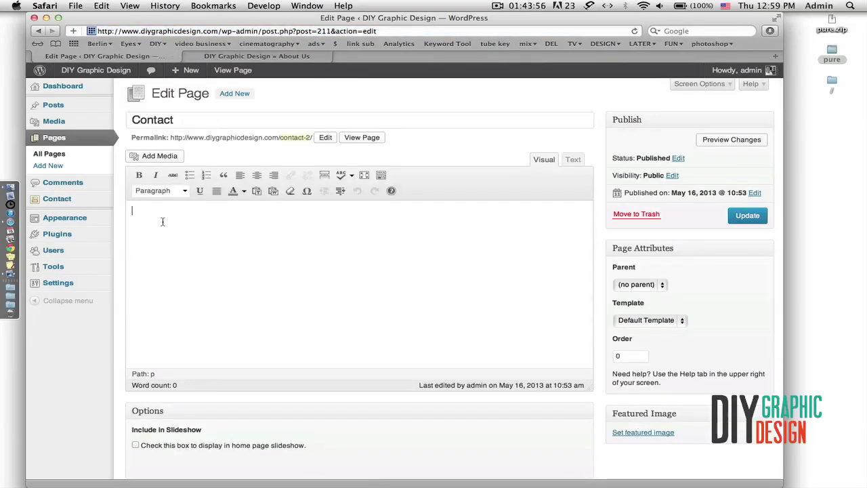
click(163, 222)
text(Feel free to contact us!)
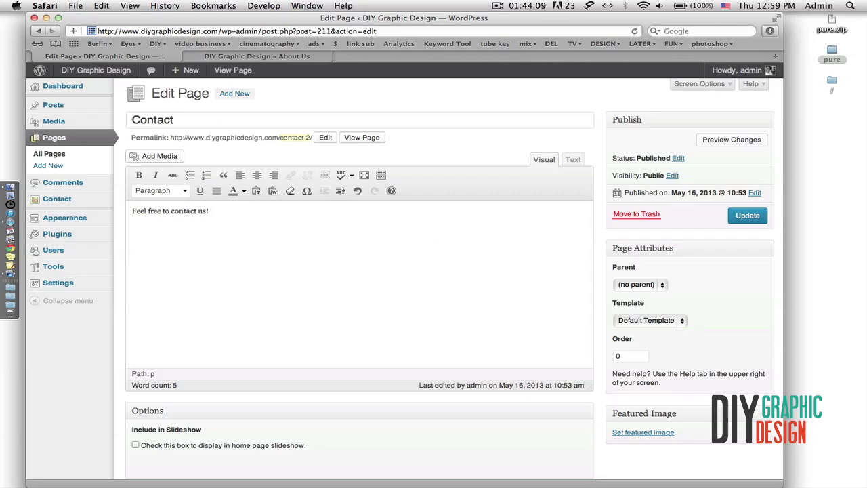
key(Return)
key(super+v)
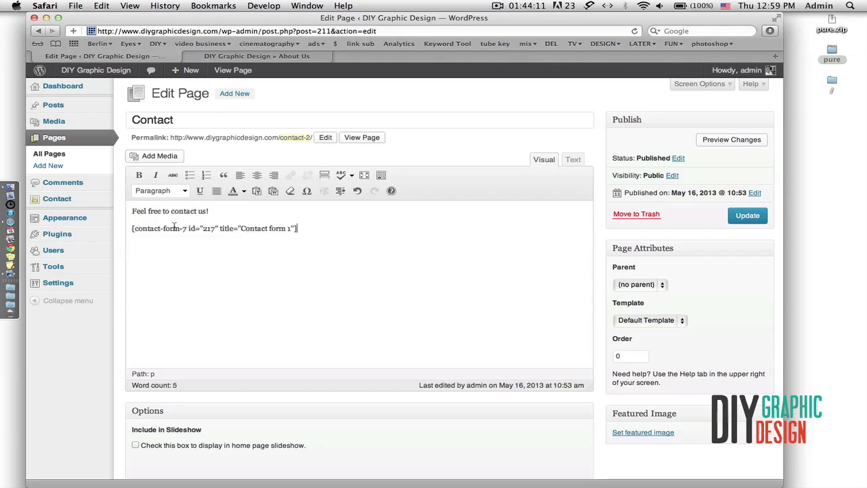
click(743, 216)
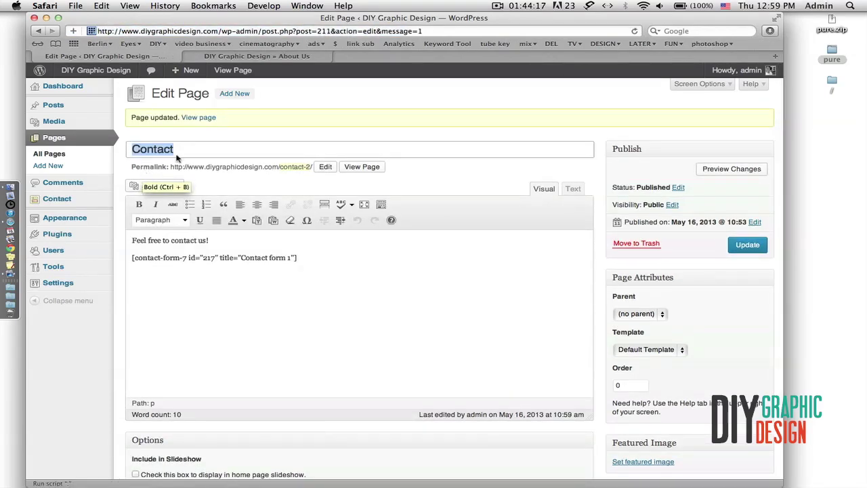
View the live Contact page to check the contact form
click(261, 56)
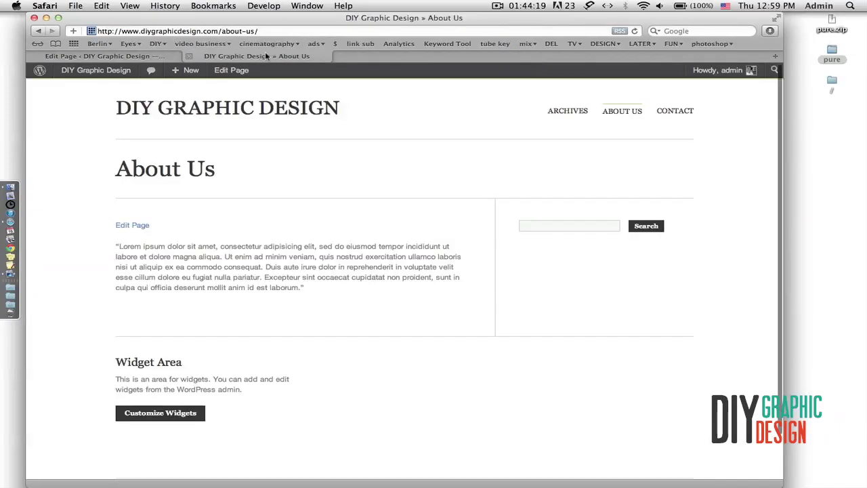
click(684, 112)
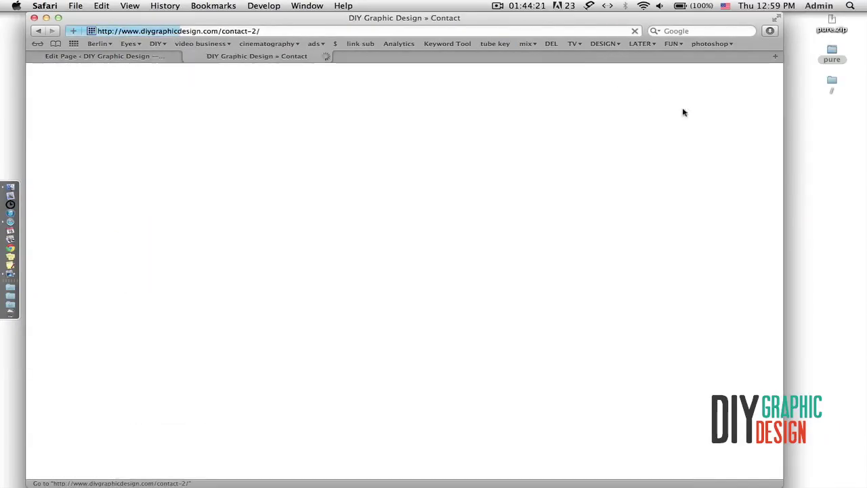
scroll(369, 360, down, 3)
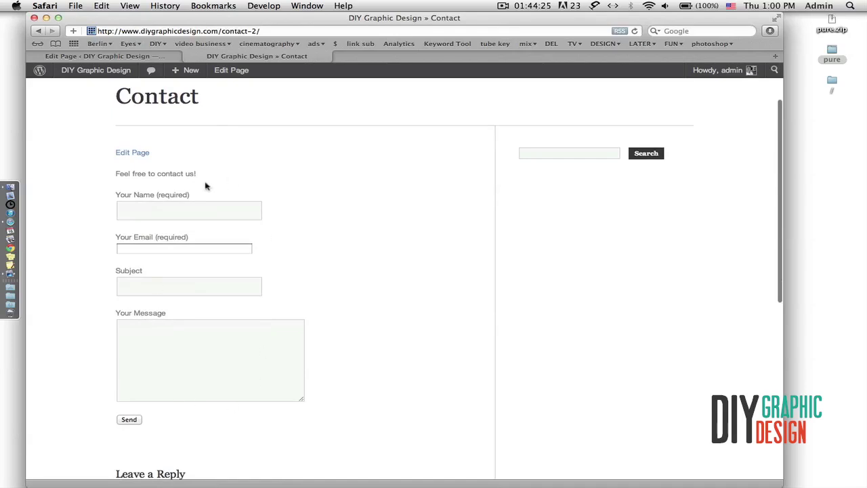
scroll(370, 311, up, 3)
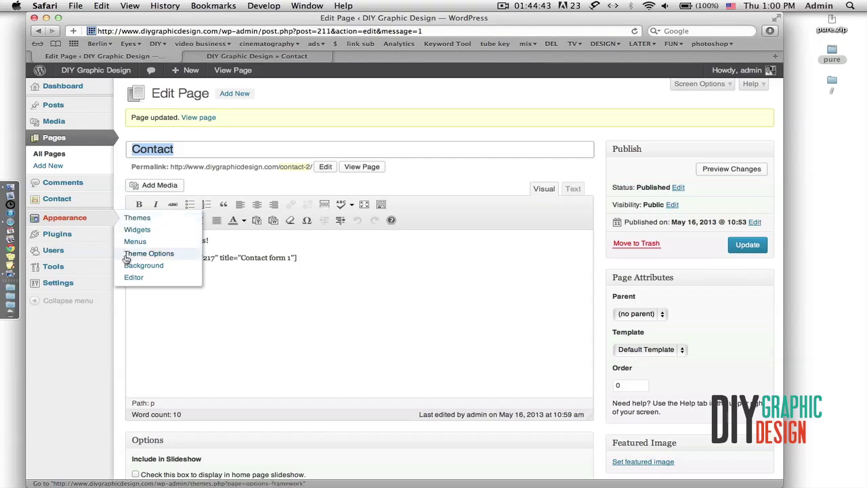
Save Pure theme colours: accent #eb6534, link #0ea89e, link hover #eb6534
click(127, 255)
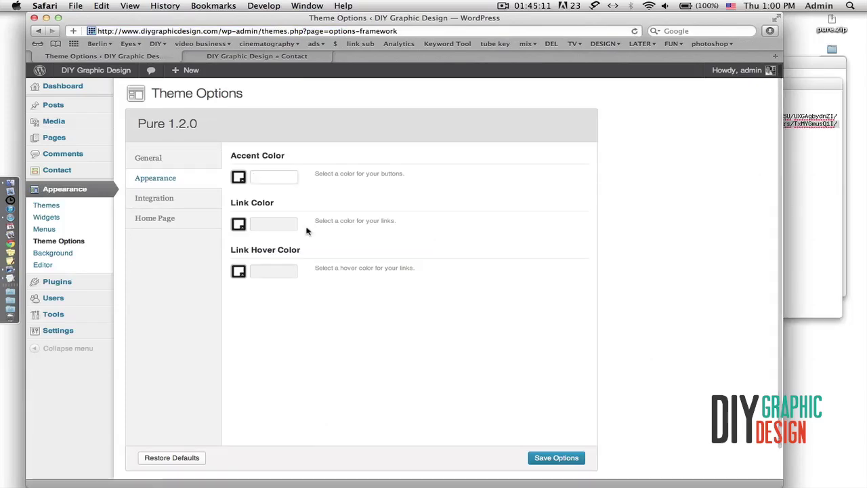
key(super+v)
click(284, 224)
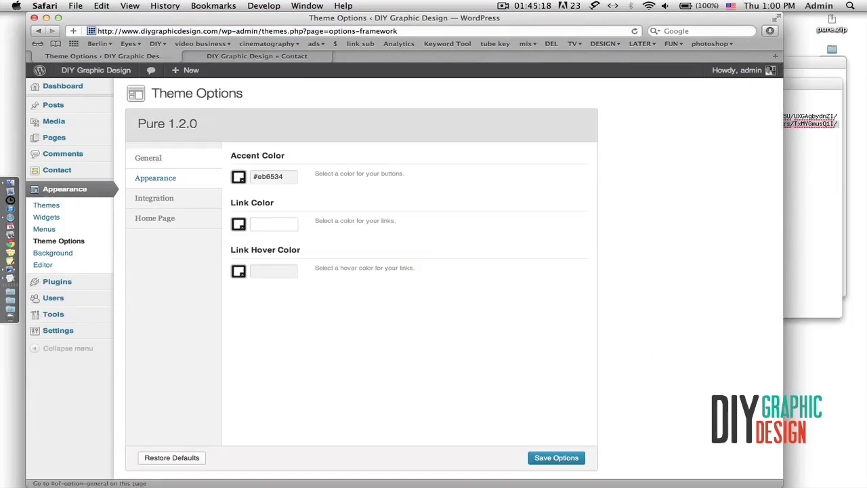
key(super+v)
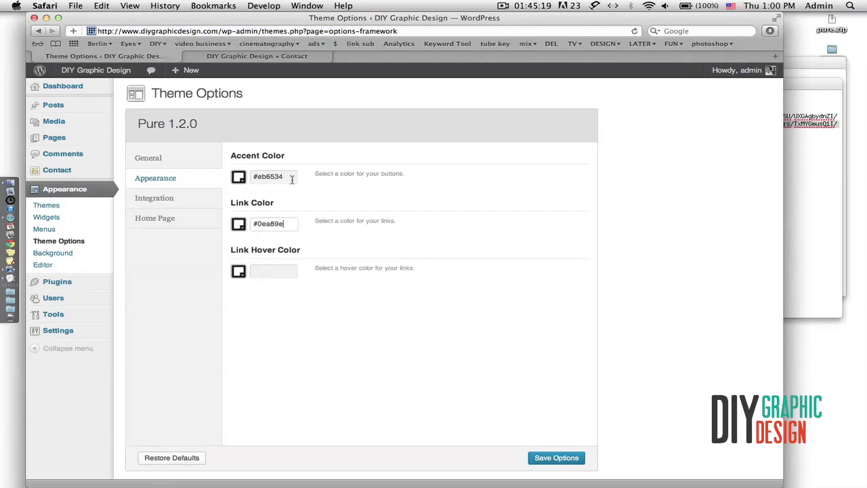
drag(292, 178, 230, 173)
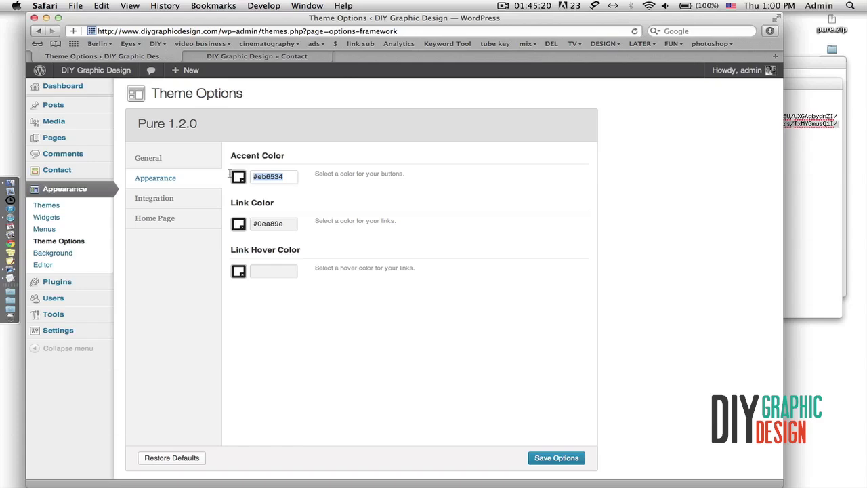
click(277, 275)
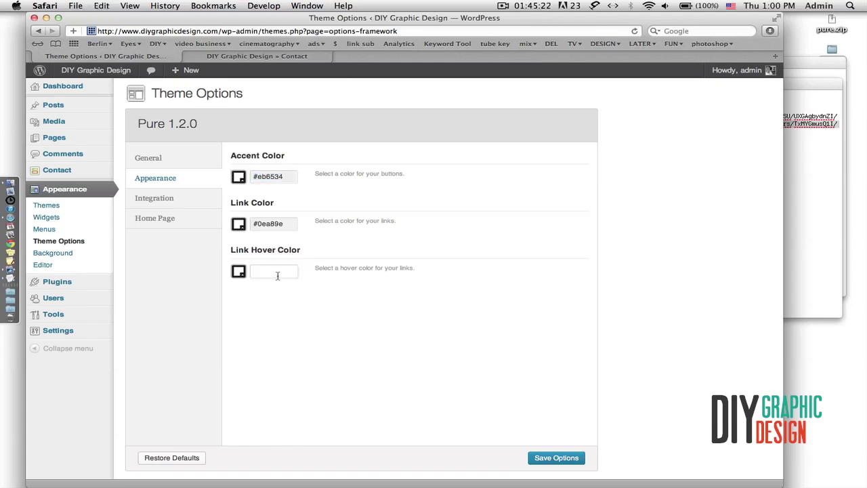
key(super+v)
click(538, 457)
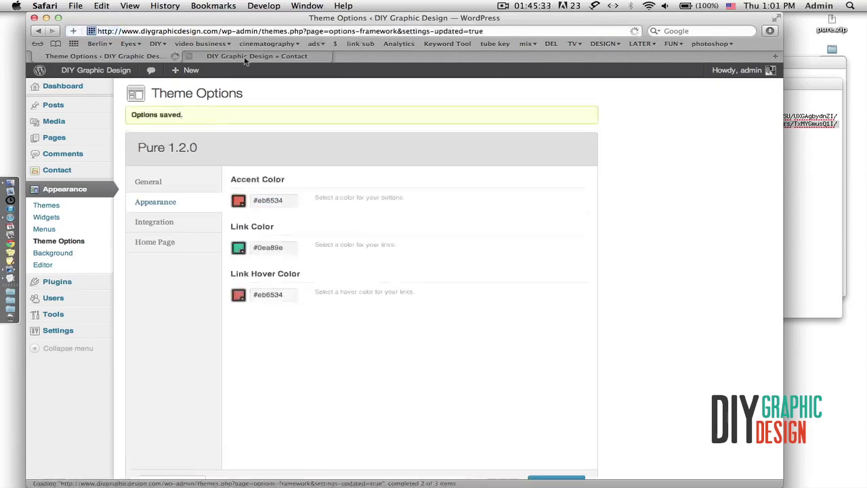
Reload the live Contact page to see the new colours
key(ctrl+Tab)
key(super+r)
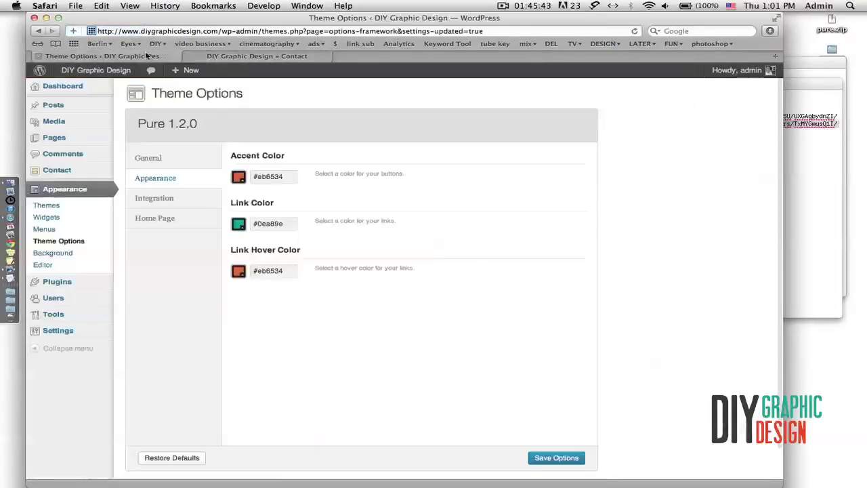
click(135, 56)
Upload DIYGD_logo.png and use it as the Pure theme's logo
click(161, 157)
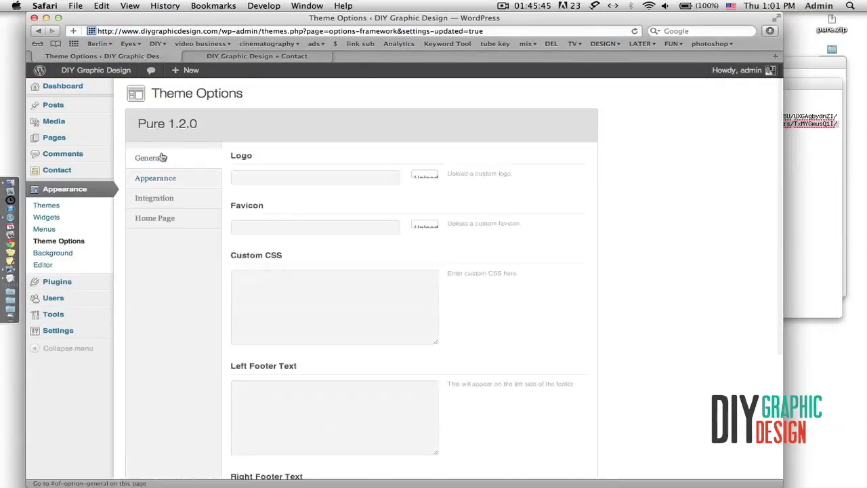
click(423, 175)
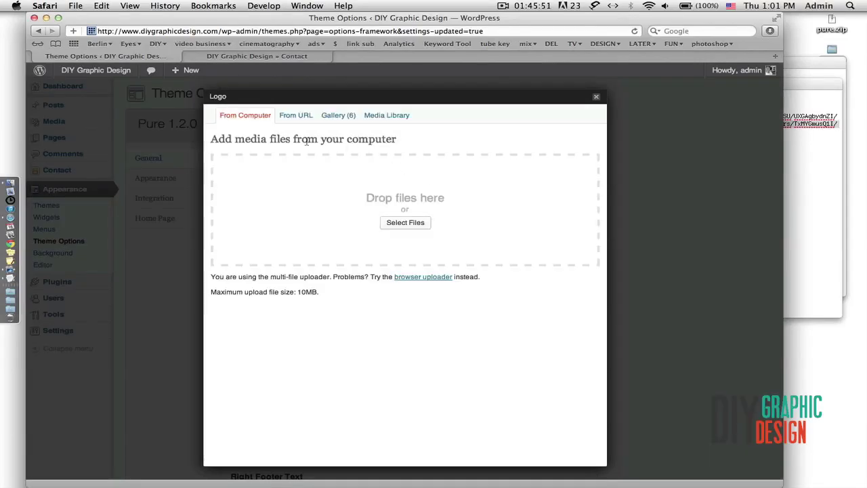
click(399, 224)
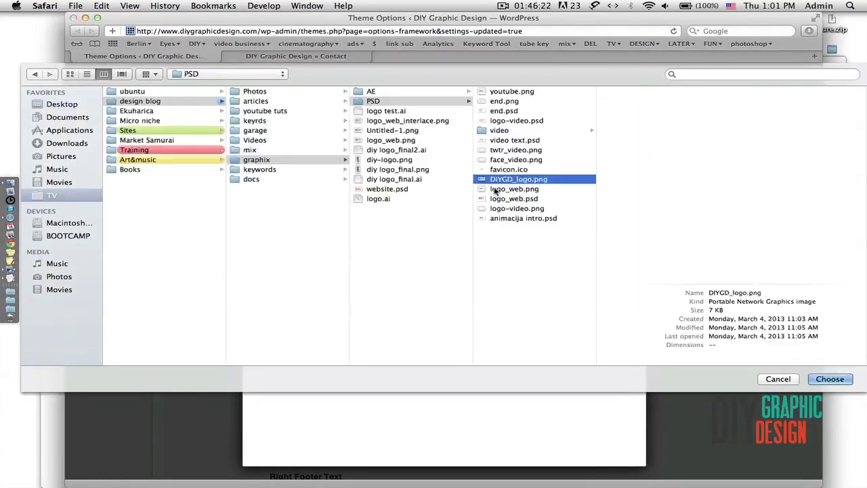
key(Return)
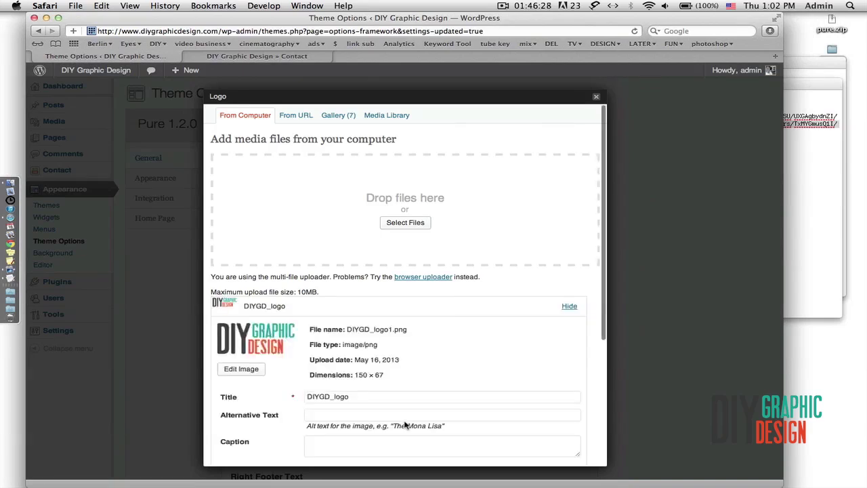
scroll(405, 425, down, 5)
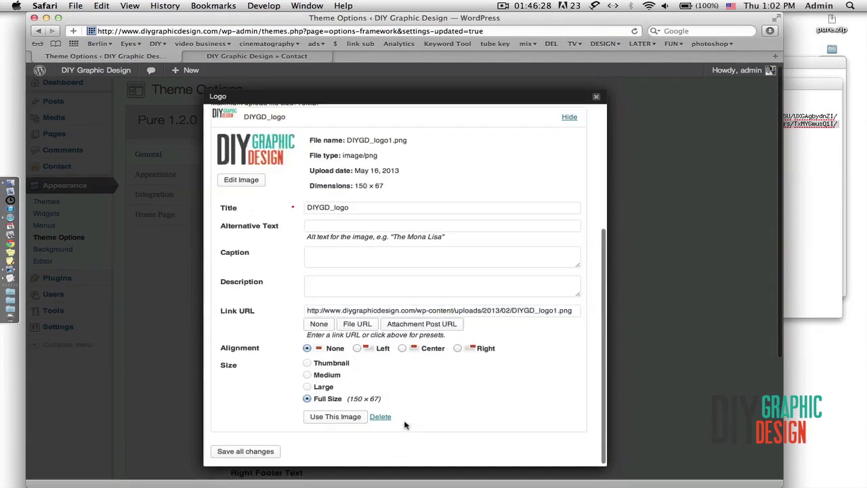
click(317, 416)
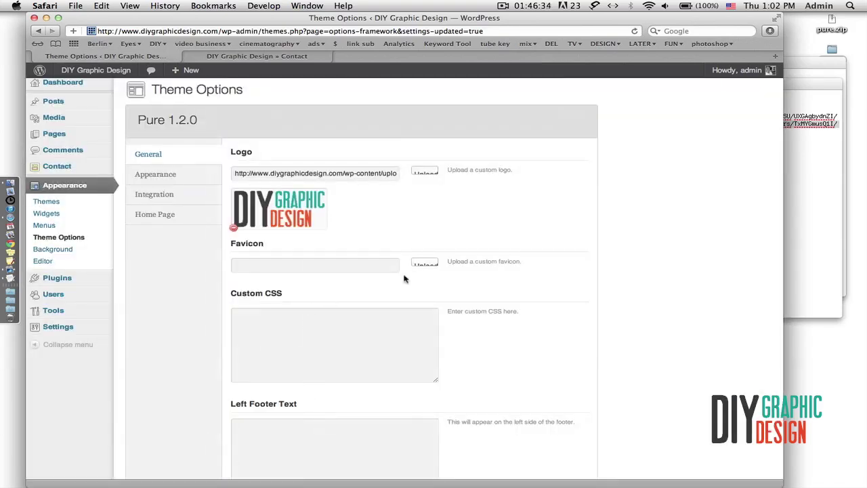
Upload favicon.ico as the theme favicon and save the theme options
click(429, 265)
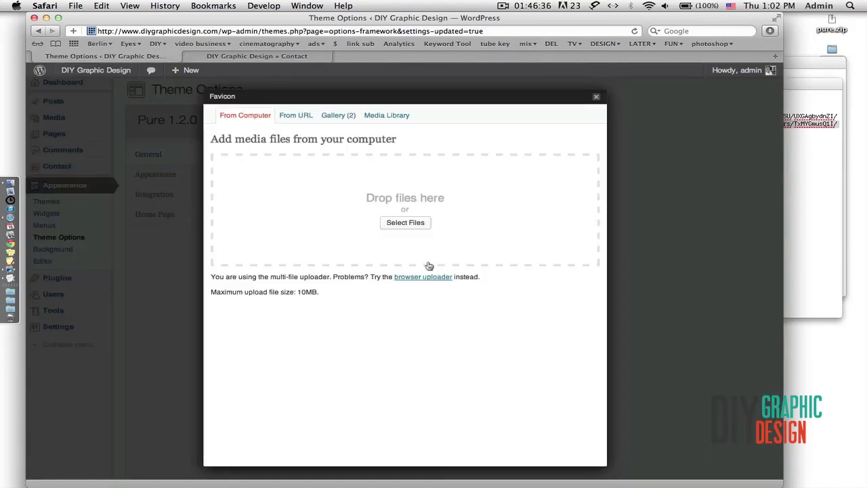
click(415, 222)
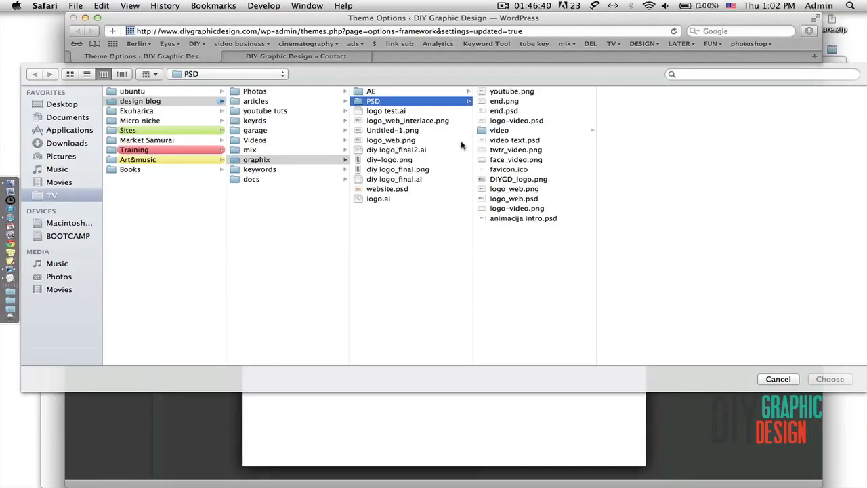
double_click(497, 171)
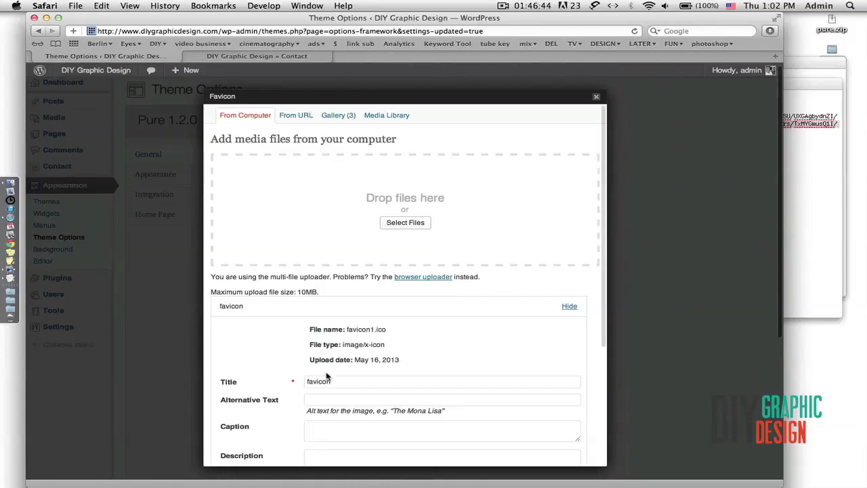
scroll(327, 372, down, 5)
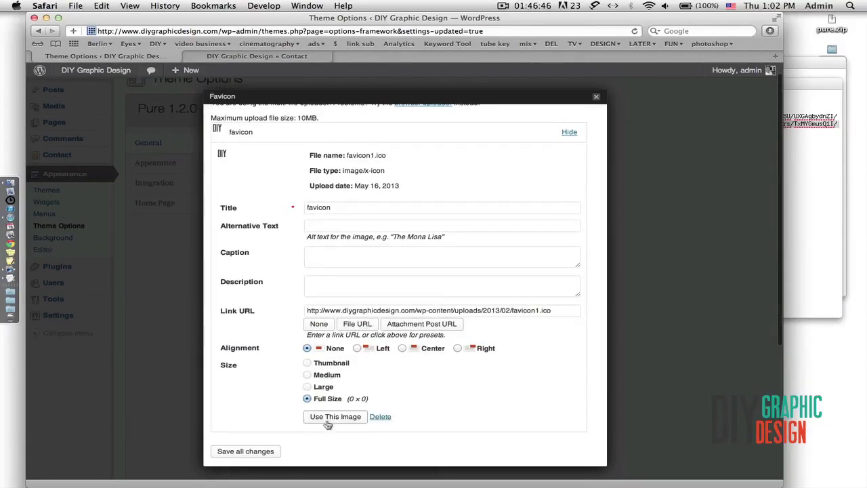
click(245, 451)
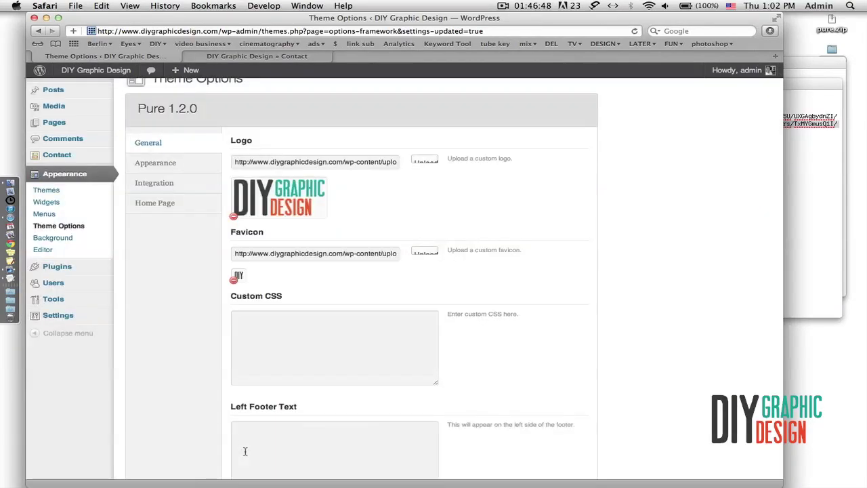
scroll(246, 451, down, 5)
click(547, 429)
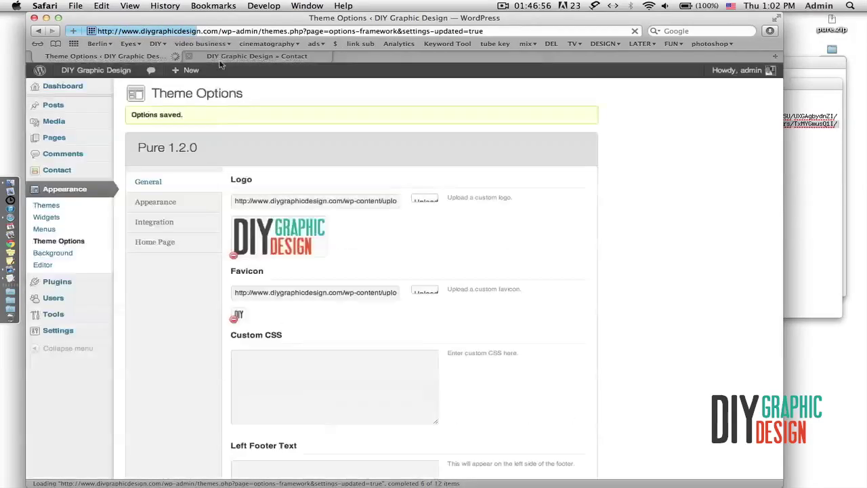
click(225, 57)
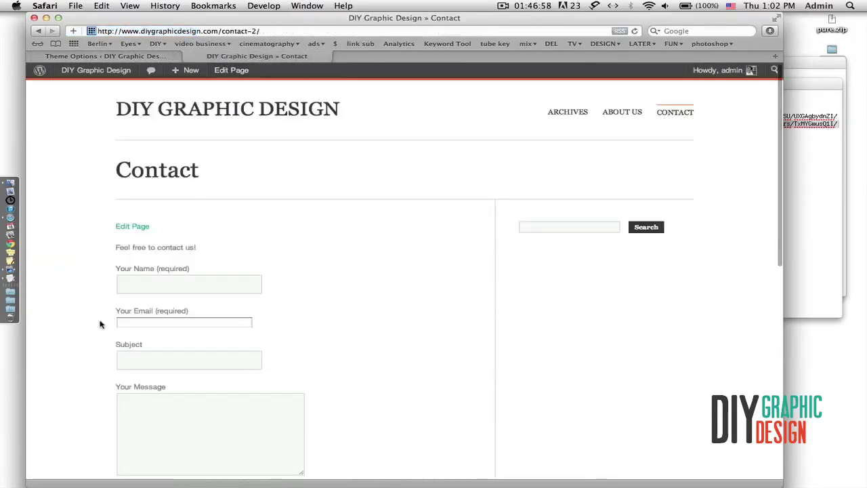
Reload the site, go to About Us and copy its lorem ipsum paragraph
key(super+r)
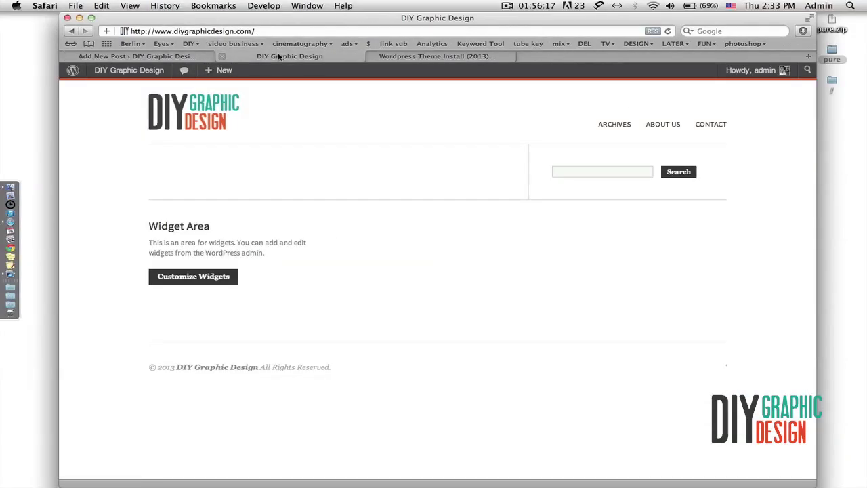
click(671, 124)
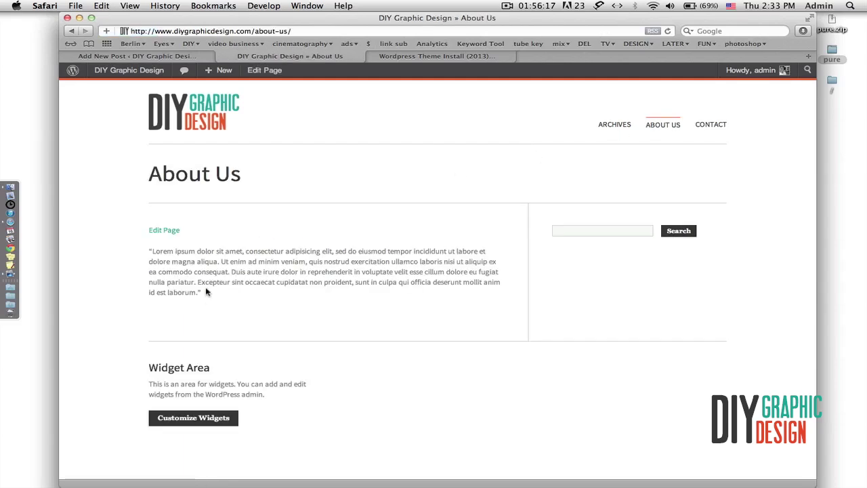
drag(205, 287, 150, 250)
key(super+c)
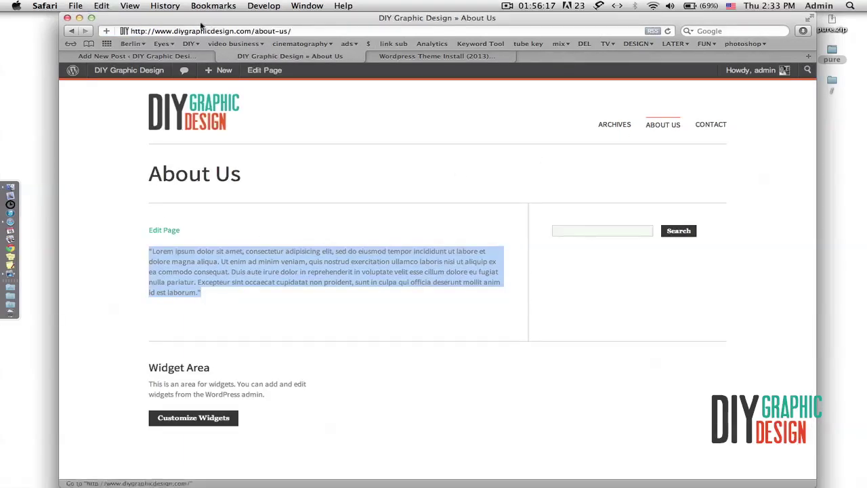
Paste the lorem ipsum paragraph twice into the Test 1 post body
click(188, 57)
key(super+v)
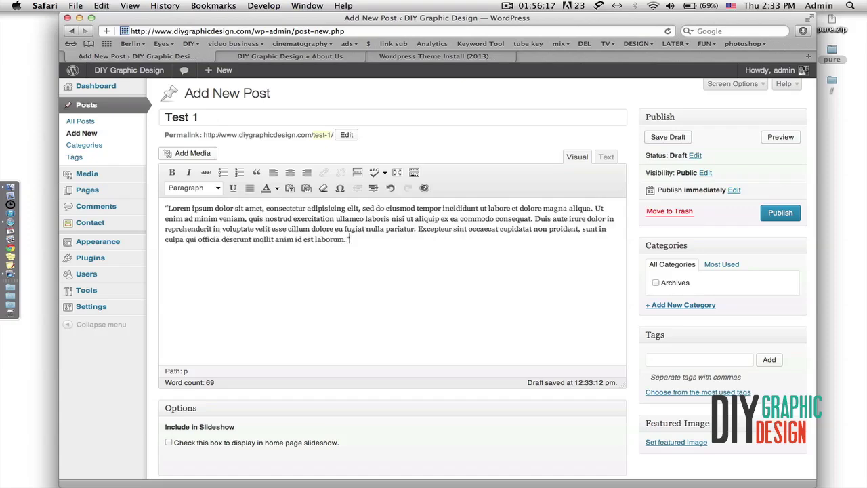
key(Return)
key(super+v)
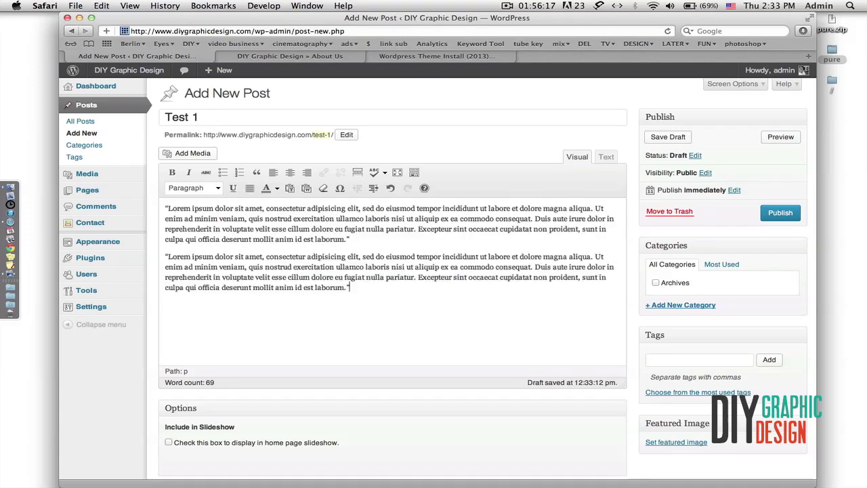
Upload test-1.jpg from articles/index photo and insert it into the post
click(192, 150)
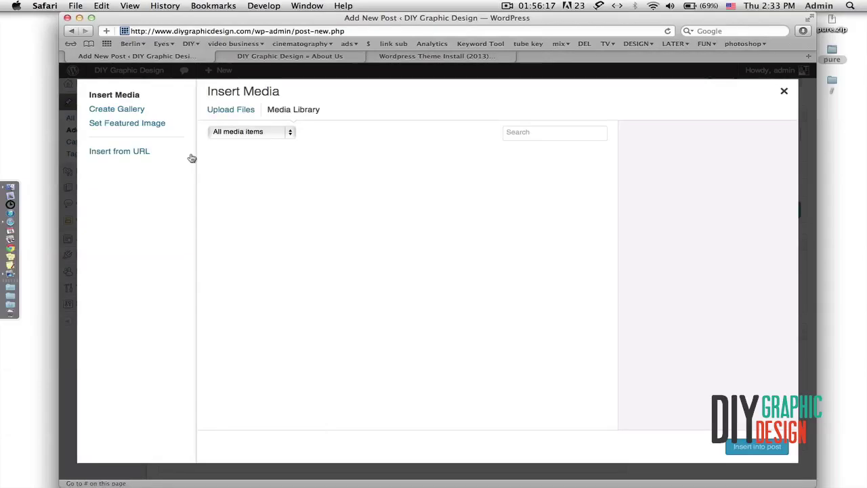
click(227, 113)
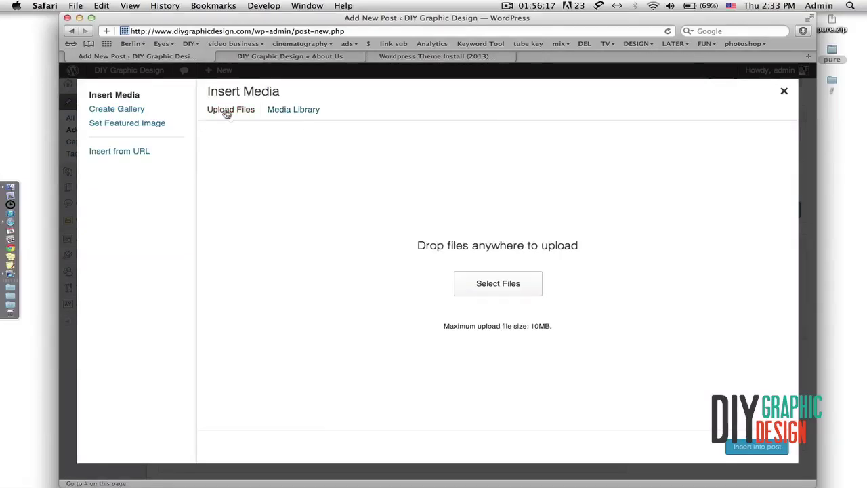
click(489, 285)
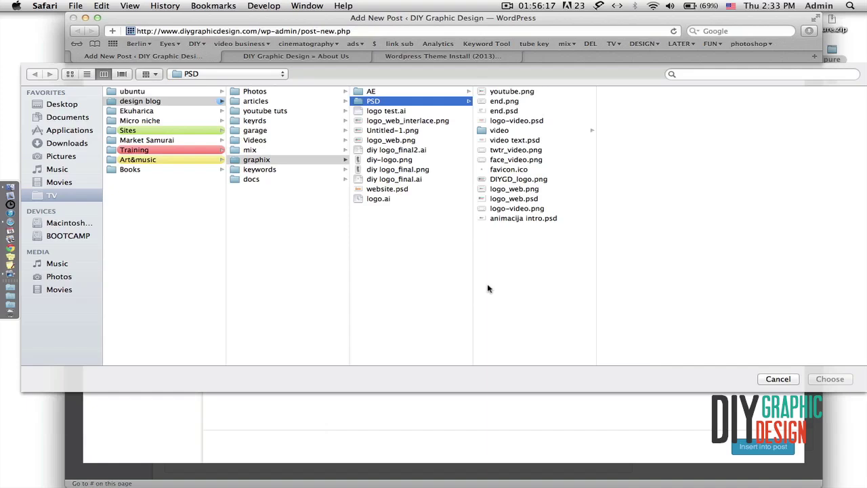
click(306, 102)
click(389, 92)
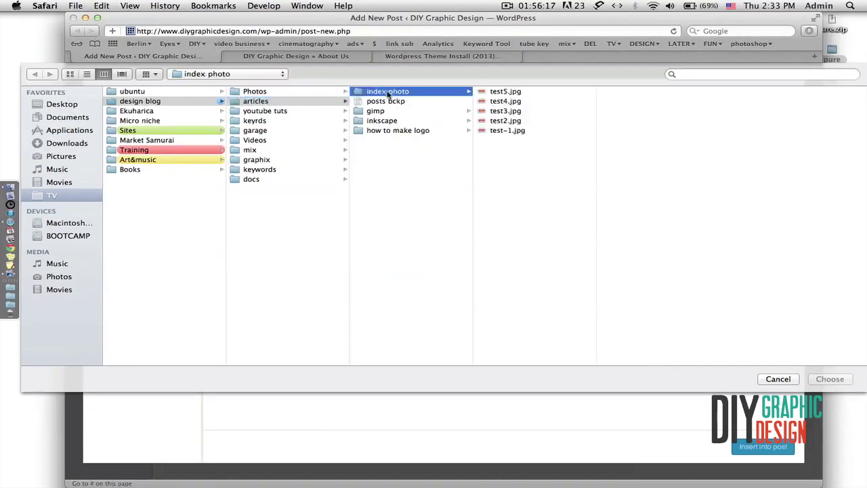
double_click(507, 131)
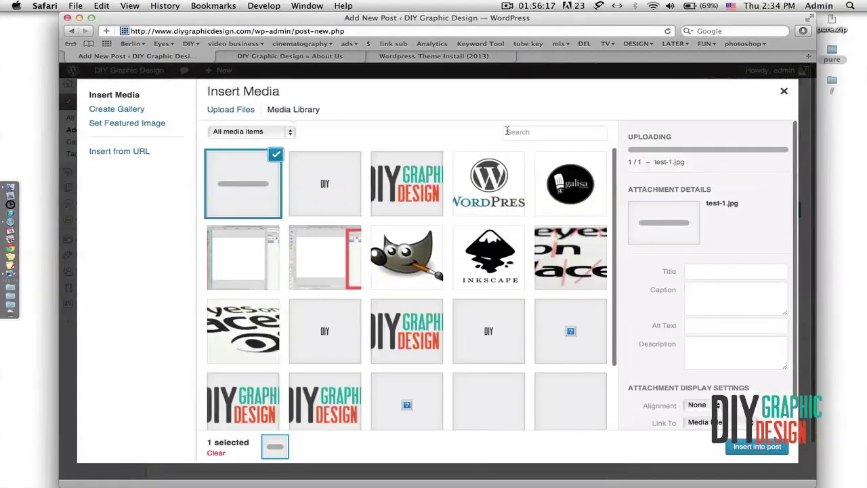
click(757, 447)
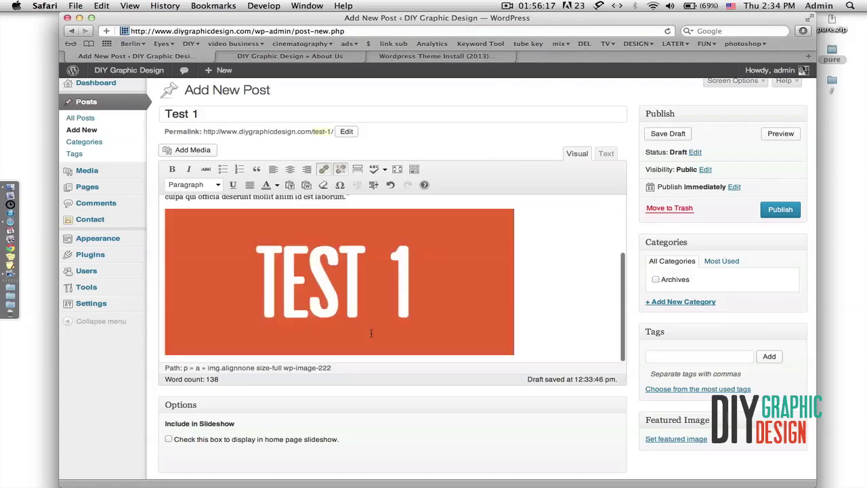
Set the TEST 1 image as the post's featured image
scroll(371, 333, down, 2)
click(683, 400)
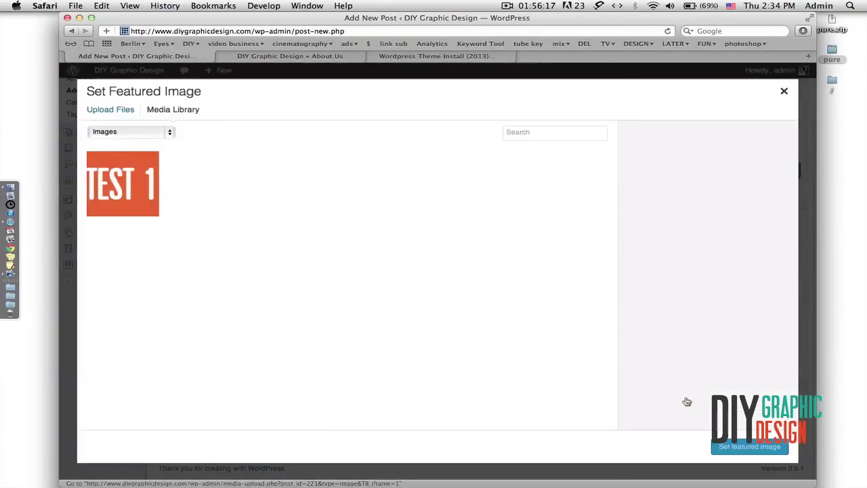
click(121, 191)
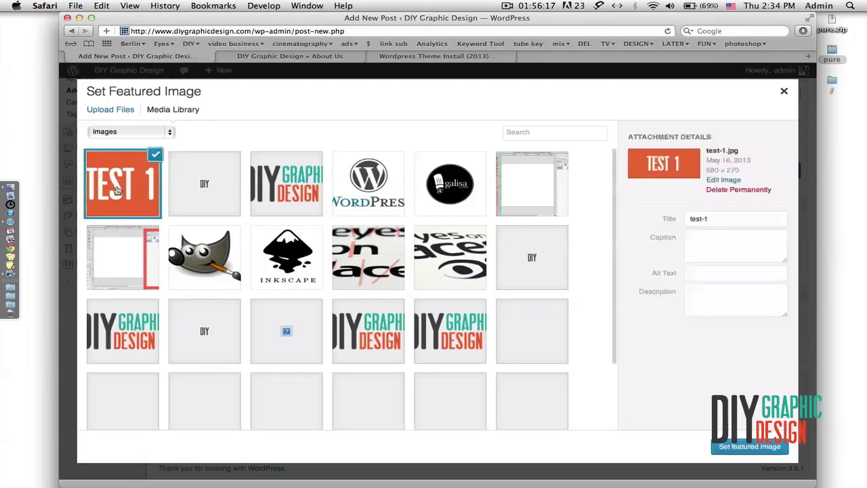
click(744, 444)
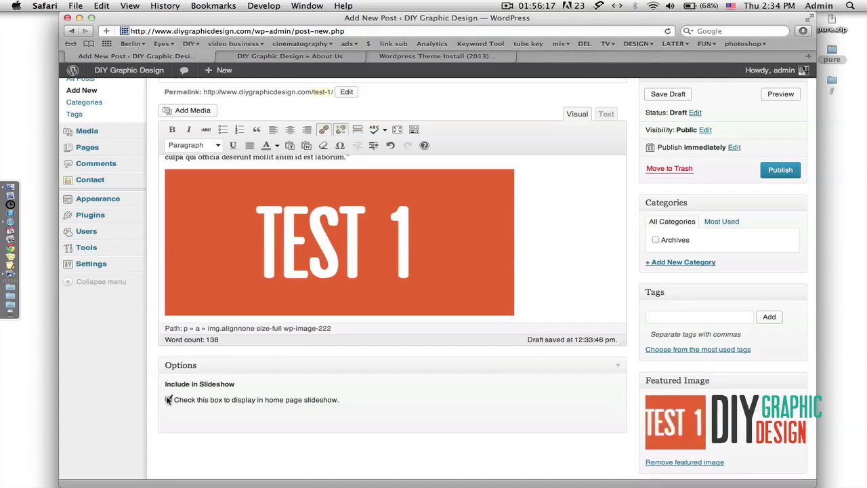
scroll(449, 377, down, 3)
scroll(449, 377, up, 2)
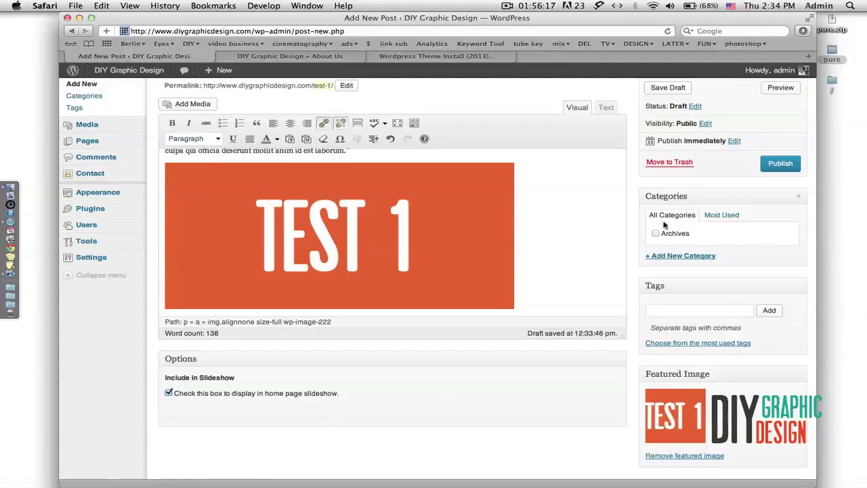
File the Test 1 post under the Archives category
click(326, 57)
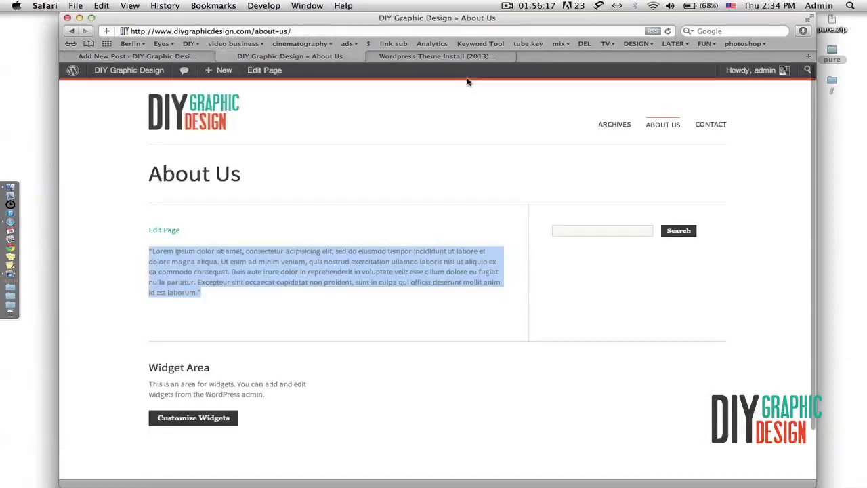
click(183, 57)
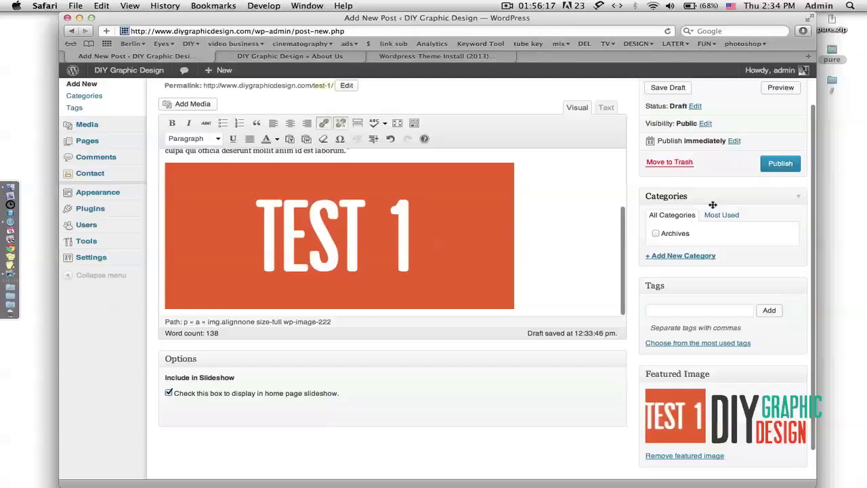
click(655, 233)
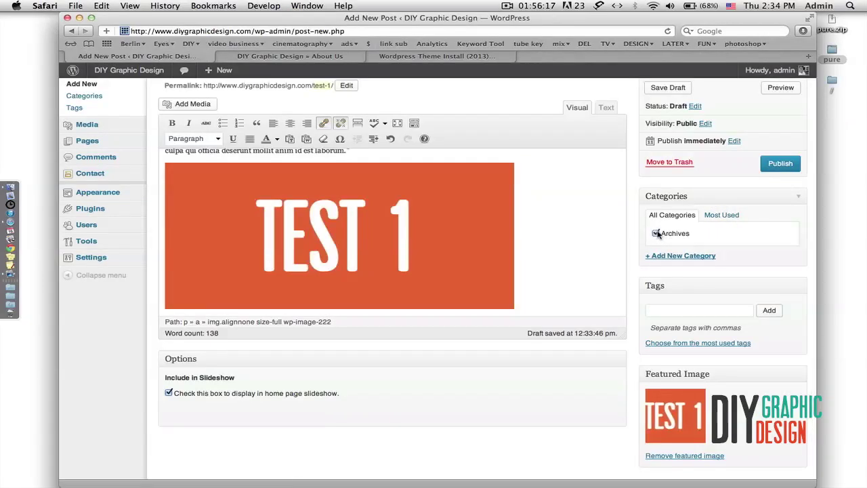
scroll(513, 217, up, 6)
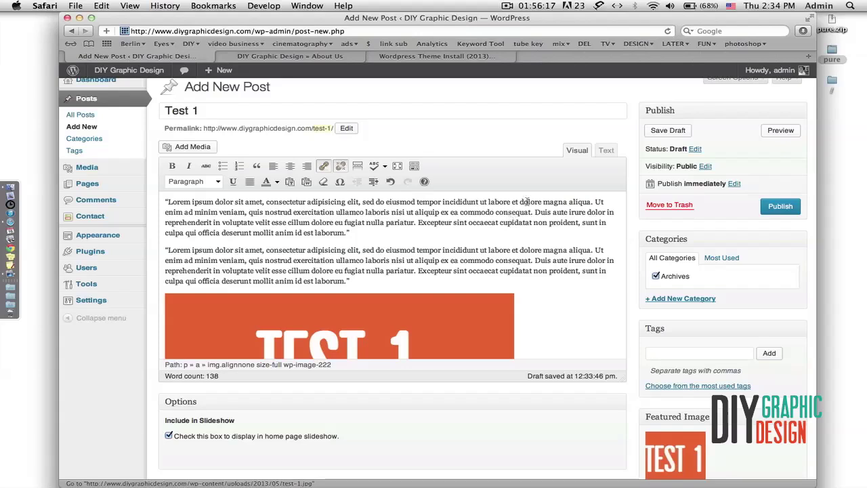
Publish the Test 1 post and view it on the site home page
click(780, 207)
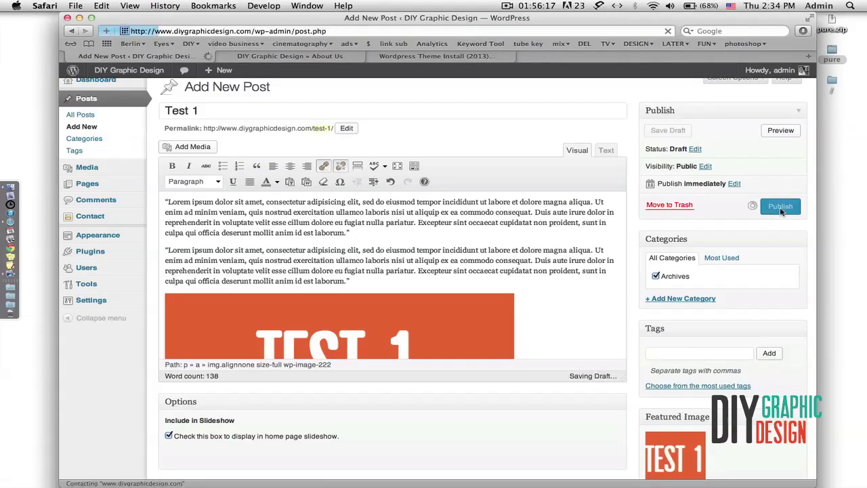
click(258, 56)
click(174, 108)
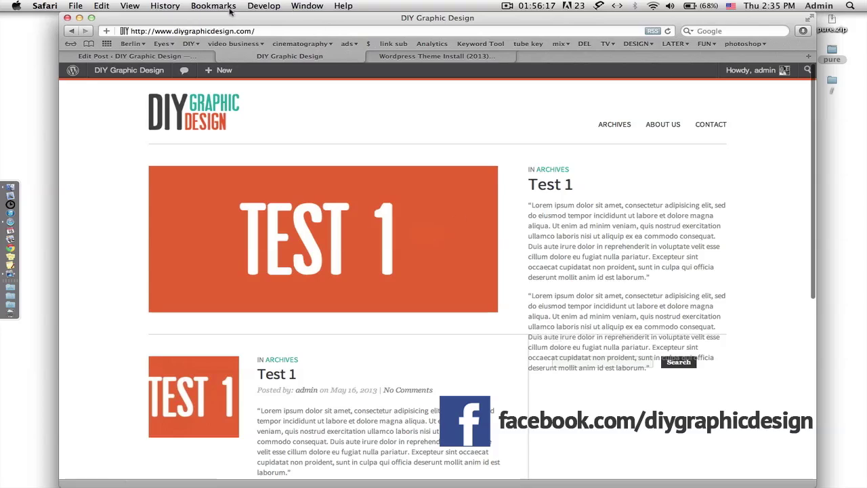
Insert a More tag after 'consequat.' in Test 1, update, and check the homepage excerpt
click(201, 59)
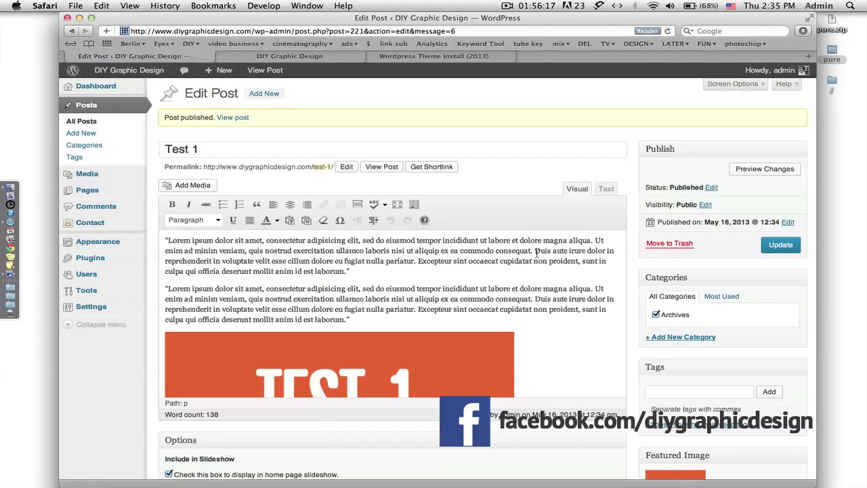
click(358, 203)
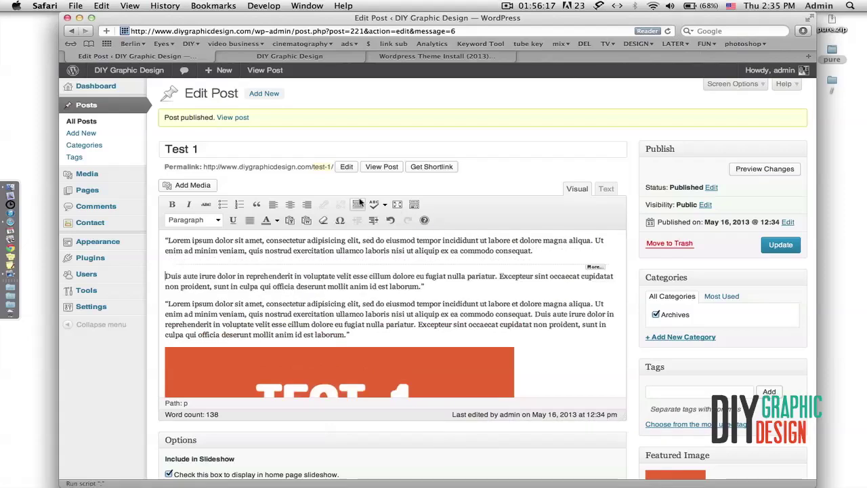
click(780, 245)
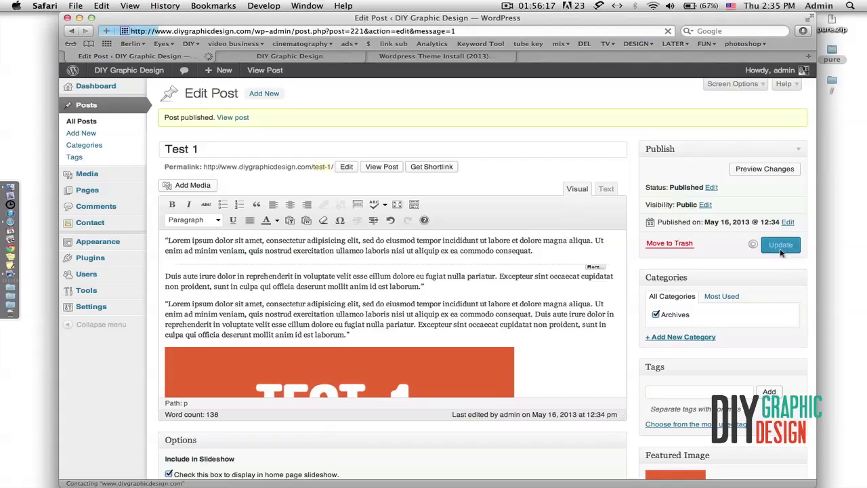
click(290, 55)
click(192, 115)
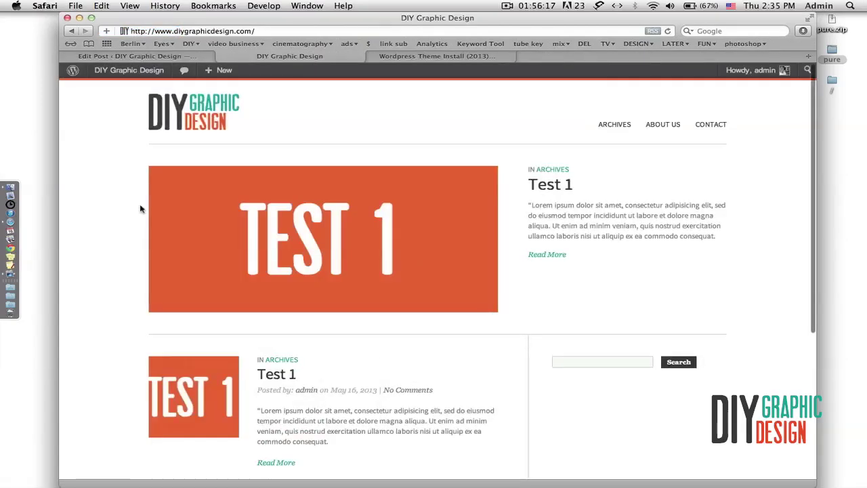
scroll(141, 209, down, 1)
click(135, 55)
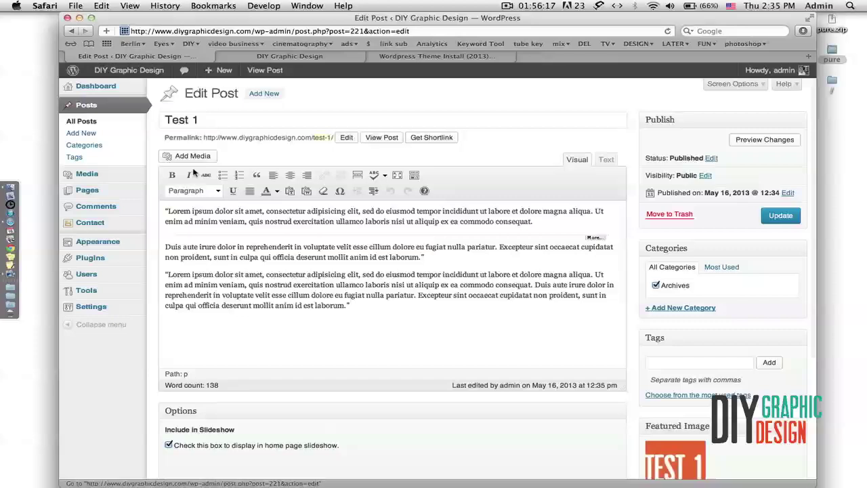
Create a new post titled 'Test 2' and paste two Lorem ipsum paragraphs into it
click(262, 93)
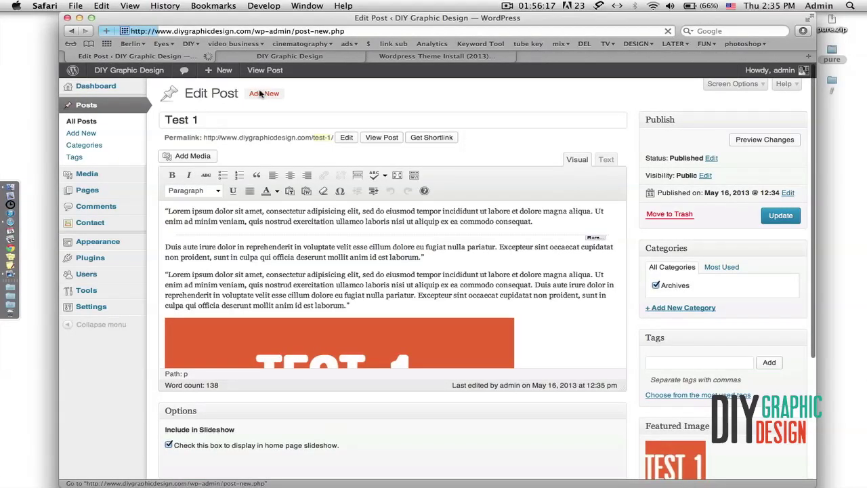
click(228, 117)
text(Test 2)
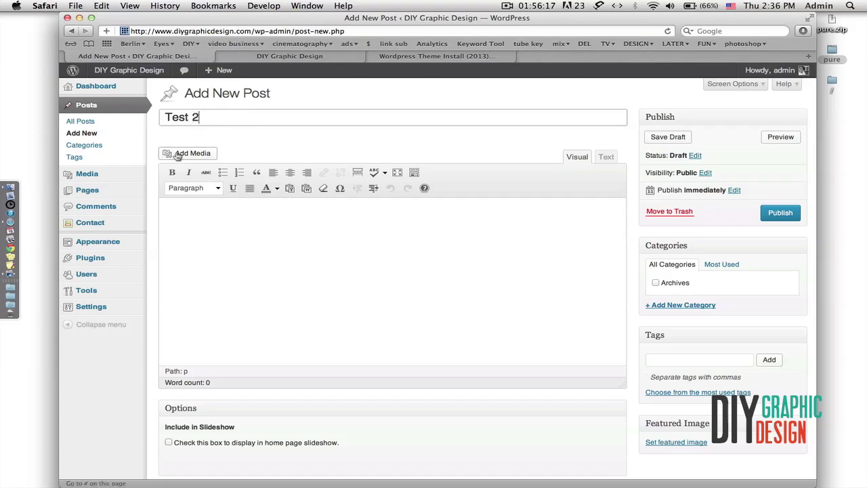
click(191, 230)
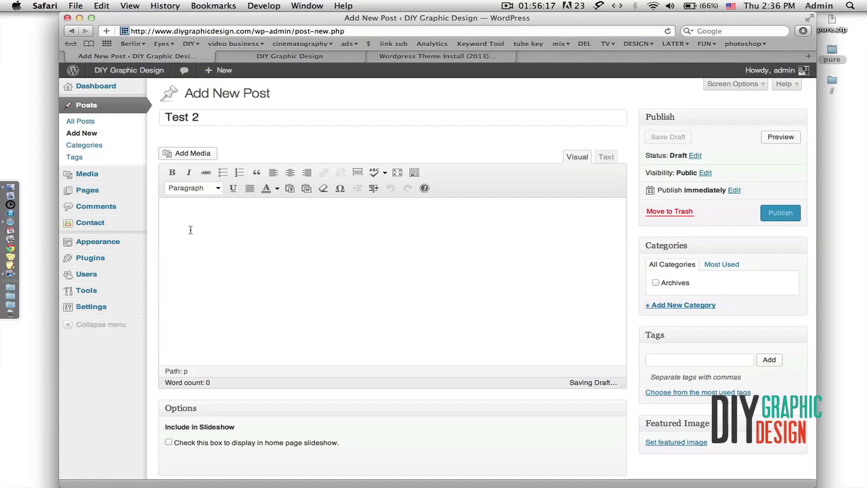
text("Lorem ipsum dolor sit amet, consectetur adipisicing elit, sed do eiusmod tempor incididunt ut labore et dolore magna aliqua. Ut enim ad minim veniam, quis nostrud exercitation ullamco laboris nisi ut aliquip ex ea commodo consequat. Duis aute irure dolor in reprehenderit in voluptate velit esse cillum dolore eu fugiat nulla pariatur. Excepteur sint occaecat cupidatat non proident, sunt in culpa qui officia deserunt mollit anim id est laborum.")
text("Lorem ipsum dolor sit amet, consectetur adipisicing elit, sed do eiusmod tempor incididunt ut labore et dolore magna aliqua. Ut enim ad minim veniam, quis nostrud exercitation ullamco laboris nisi ut aliquip ex ea commodo consequat. Duis aute irure dolor in reprehenderit in voluptate velit esse cillum dolore eu fugiat nulla pariatur. Excepteur sint occaecat cupidatat non proident, sunt in culpa qui officia deserunt mollit anim id est laborum.")
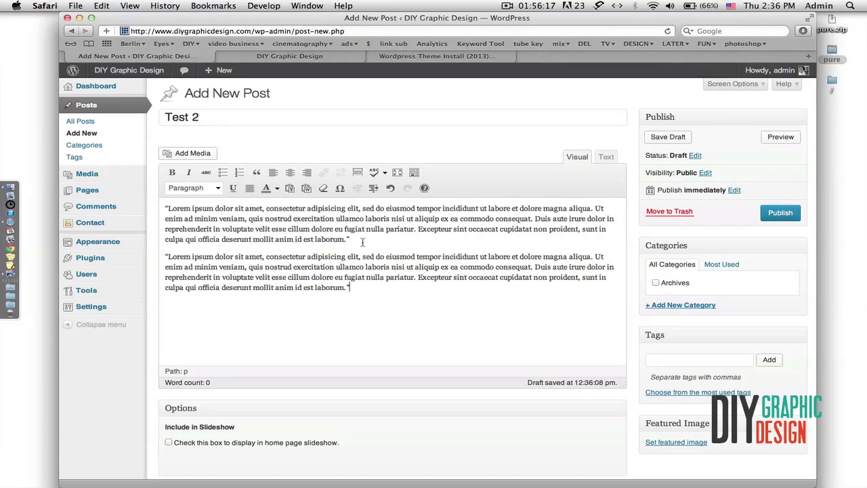
key(Return)
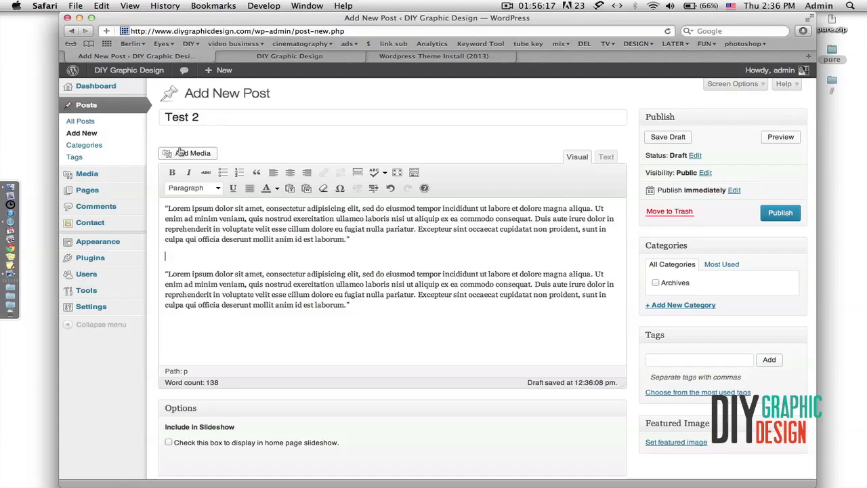
Upload test2.jpg and insert the TEST 2 image into the Test 2 post body
click(182, 153)
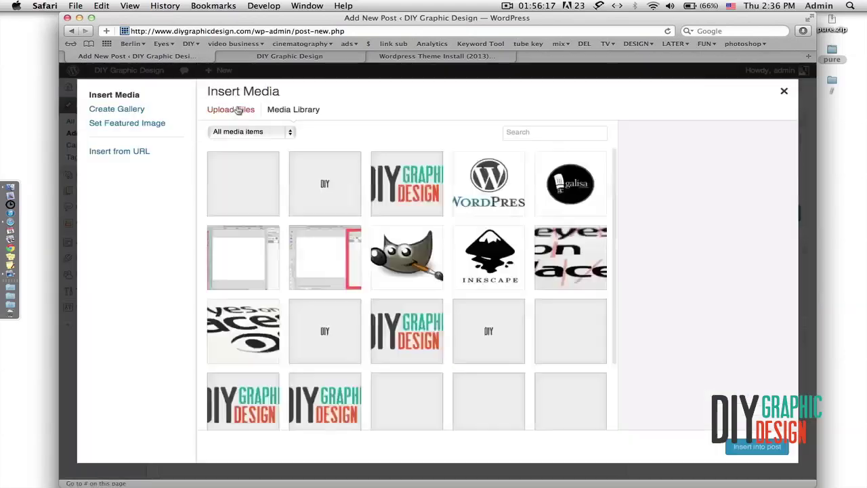
click(237, 110)
click(500, 284)
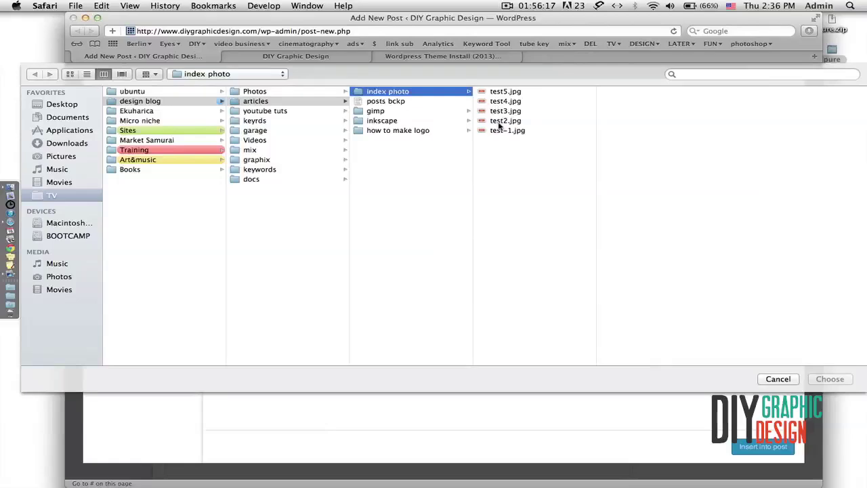
double_click(505, 120)
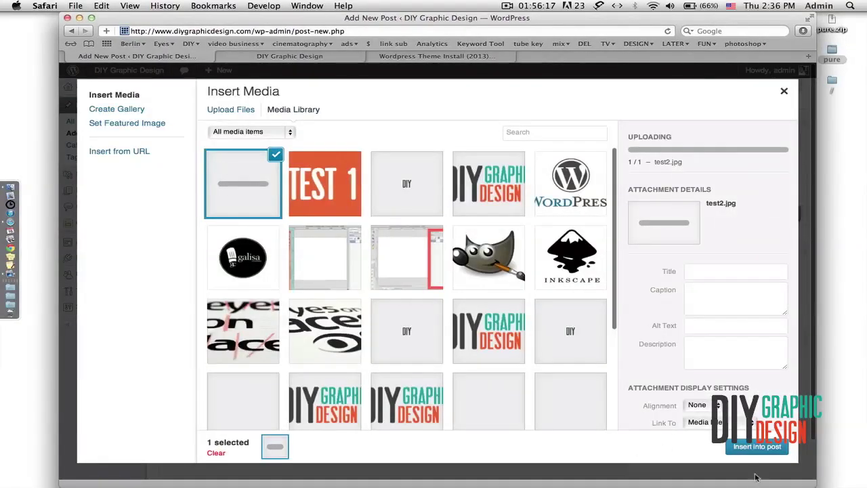
click(756, 449)
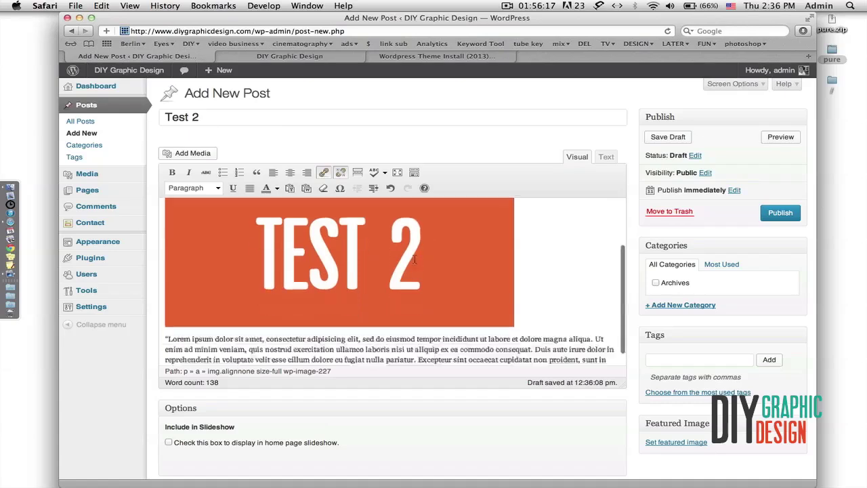
scroll(413, 256, down, 2)
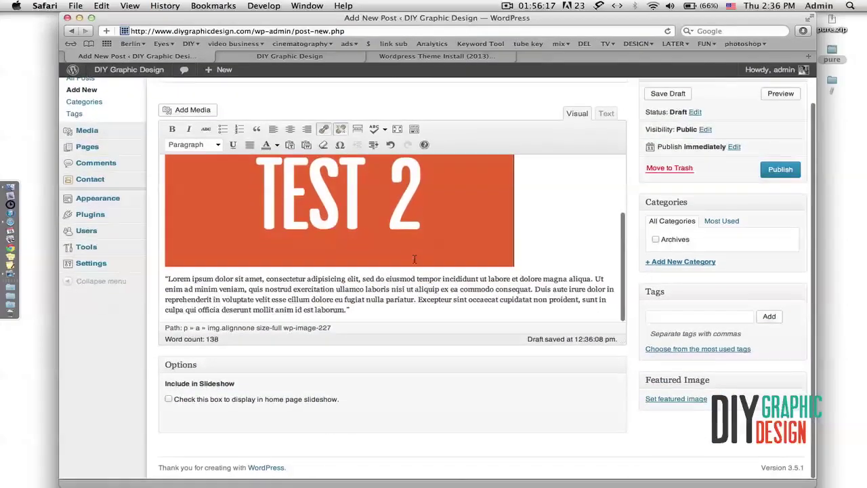
Include Test 2 in the slideshow, make TEST 2 its featured image, and file it under Archives
click(168, 400)
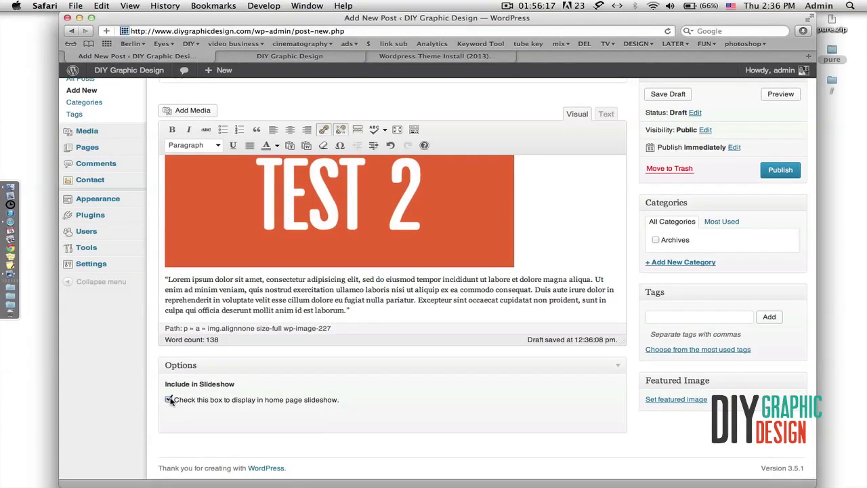
click(670, 400)
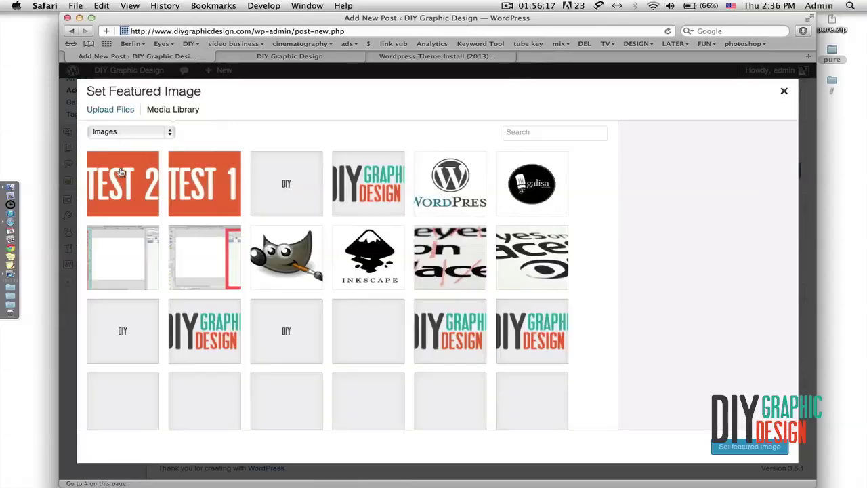
click(122, 174)
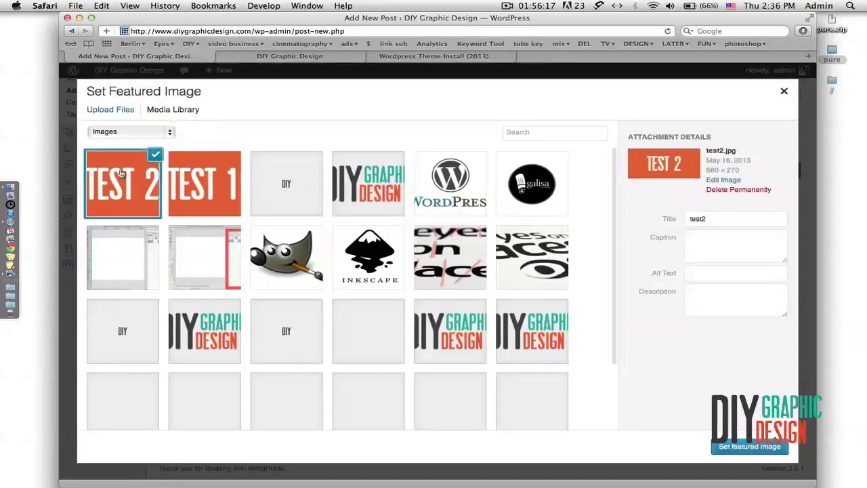
click(734, 445)
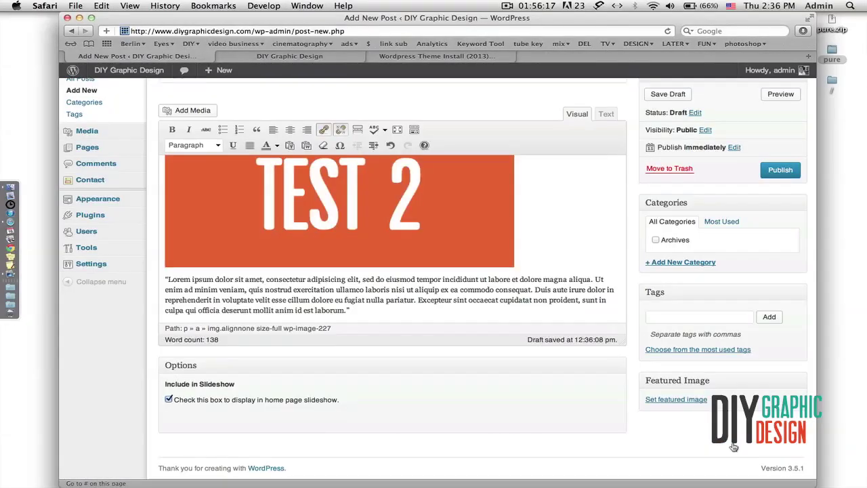
click(655, 240)
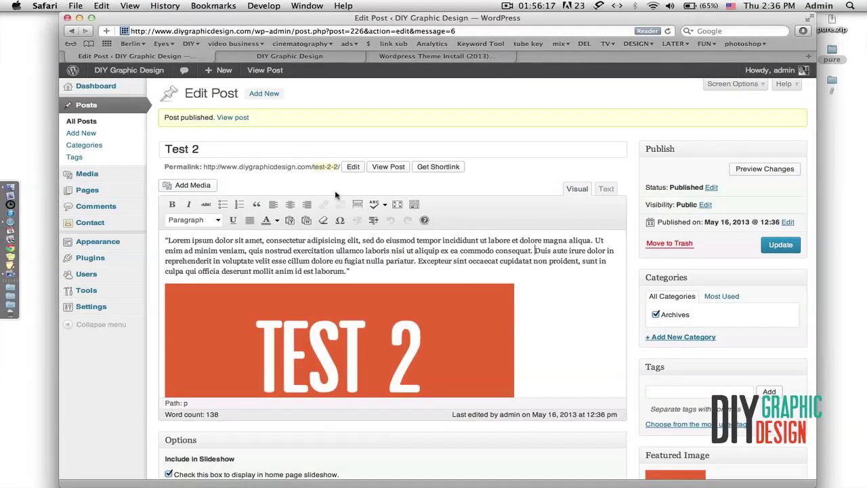
Add a More break before 'Duis aute' in Test 2 and preview the Test 1 and Test 2 homepage slides
click(360, 204)
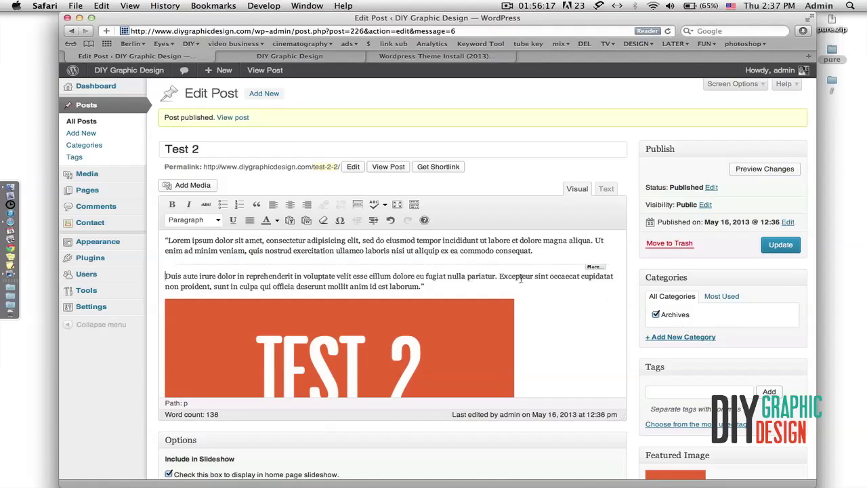
click(290, 55)
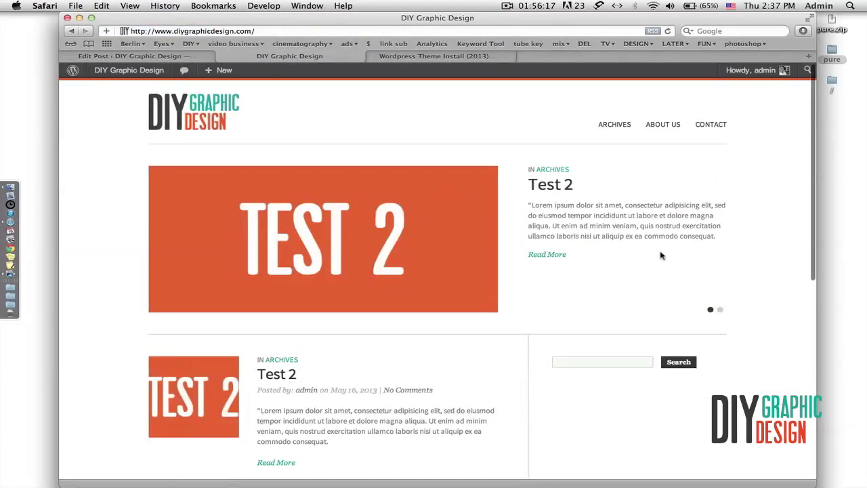
click(720, 312)
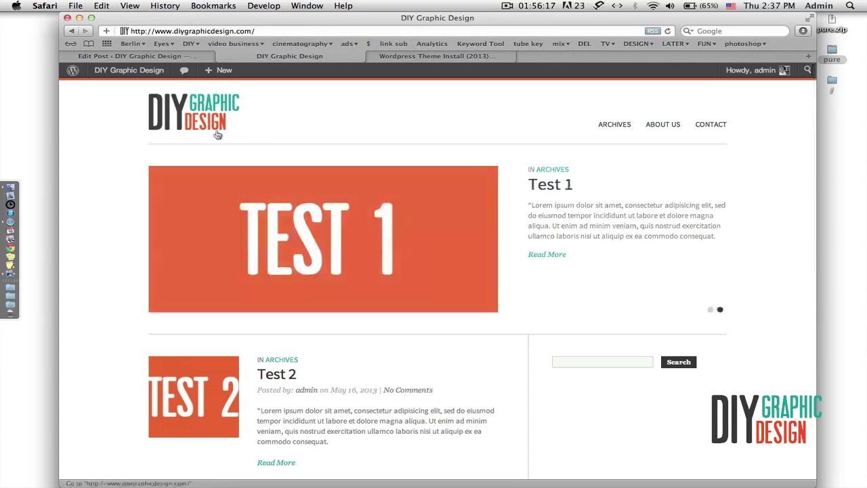
scroll(334, 186, down, 10)
scroll(333, 186, up, 5)
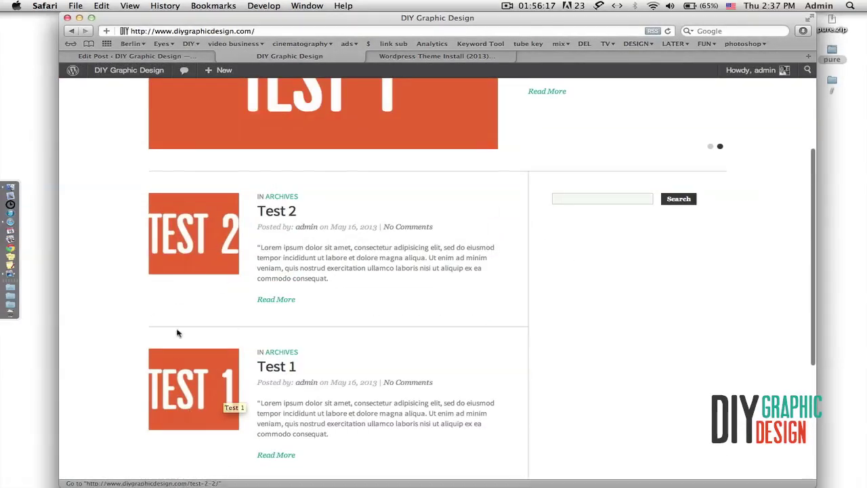
scroll(169, 196, up, 5)
click(158, 57)
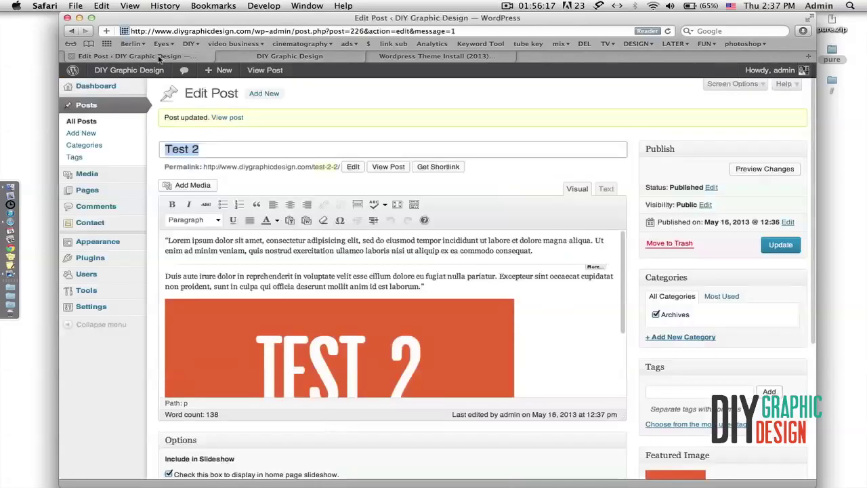
click(268, 95)
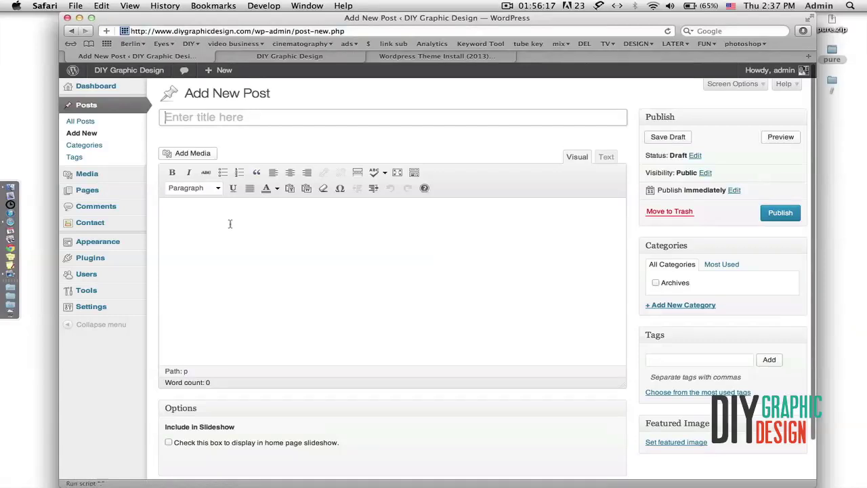
Title the post Test 3, paste Lorem ipsum text into the body, and save it as a draft
text(Test 3)
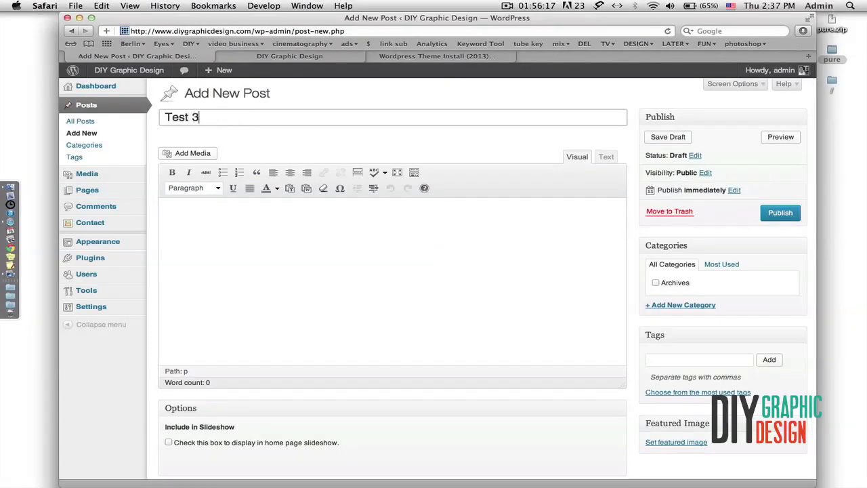
click(246, 261)
text("Lorem ipsum dolor sit amet, consectetur adipisicing elit, sed do eiusmod tempor incididunt ut labore et dolore magna aliqua. Ut enim ad minim veniam, quis nostrud exercitation ullamco laboris nisi ut aliquip ex ea commodo consequat. Duis aute irure dolor in reprehenderit in voluptate velit esse cillum dolore eu fugiat nulla pariatur. Excepteur sint occaecat cupidatat non proident, sunt in culpa qui officia deserunt mollit anim id est laborum.")
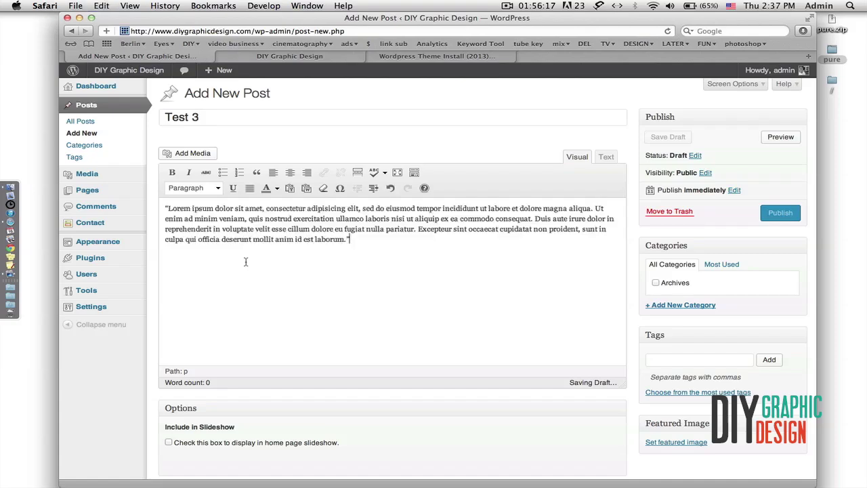
key(Return)
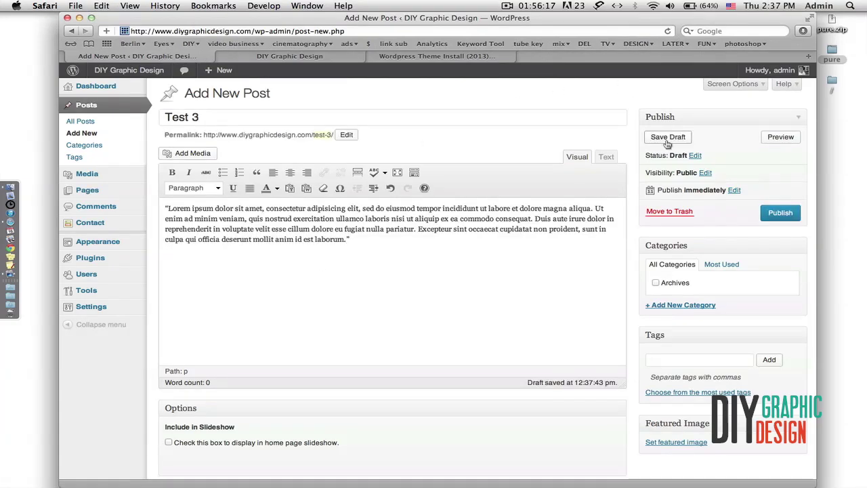
click(668, 137)
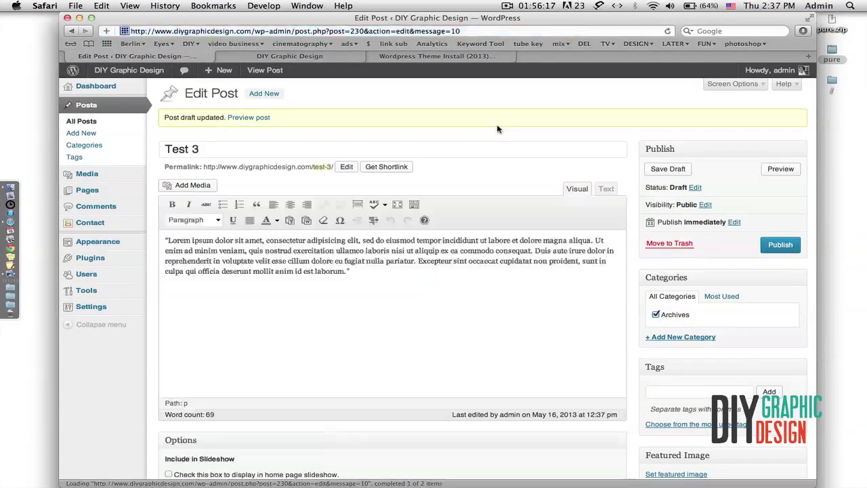
Search the plugin directory for WP YouTube Player, install it, and activate it
mouse_move(139, 260)
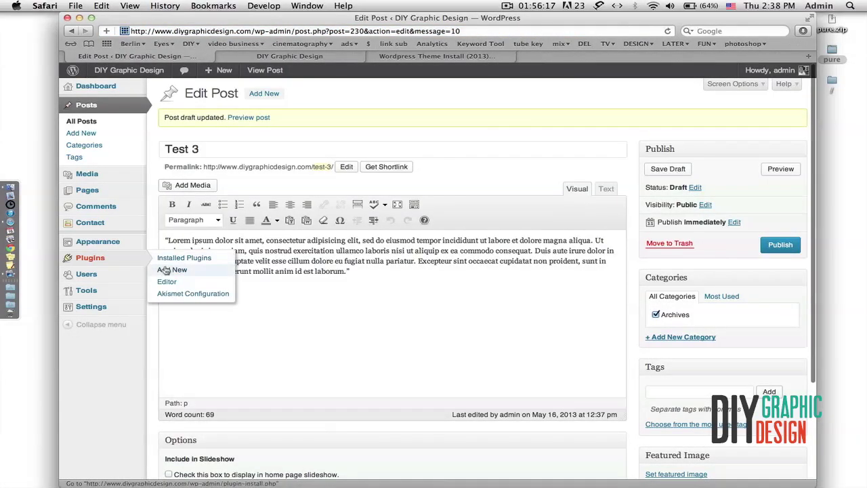
click(170, 270)
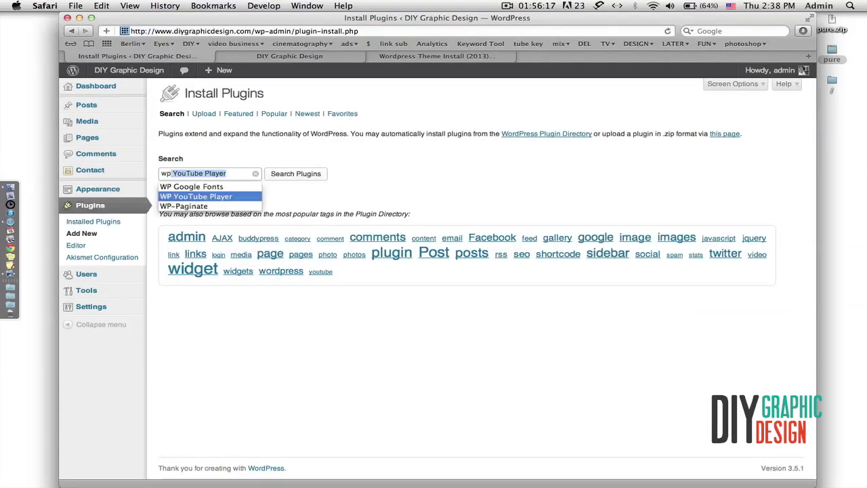
key(Escape)
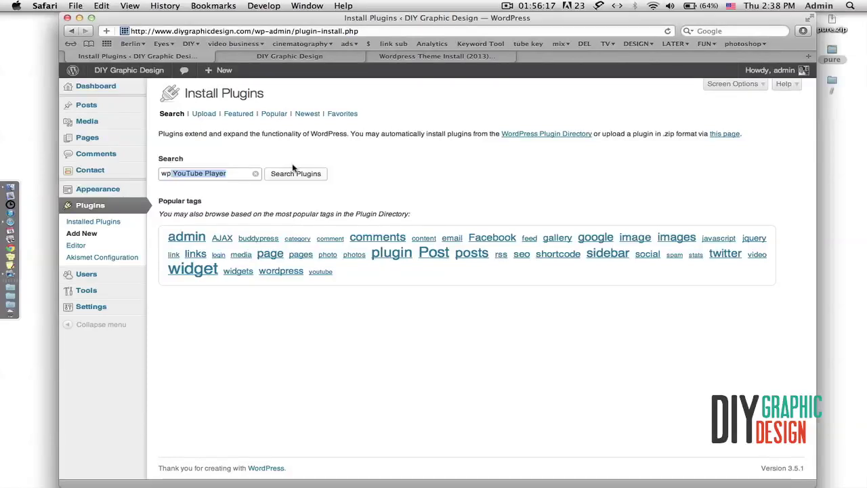
click(287, 175)
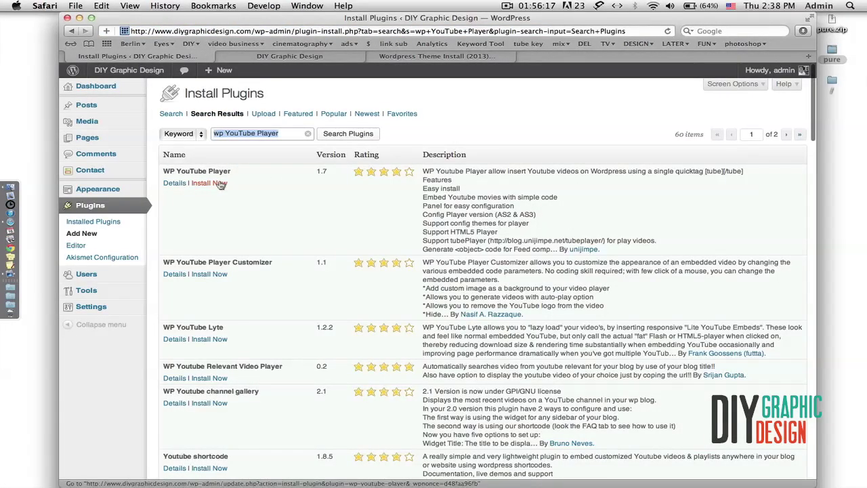
click(218, 183)
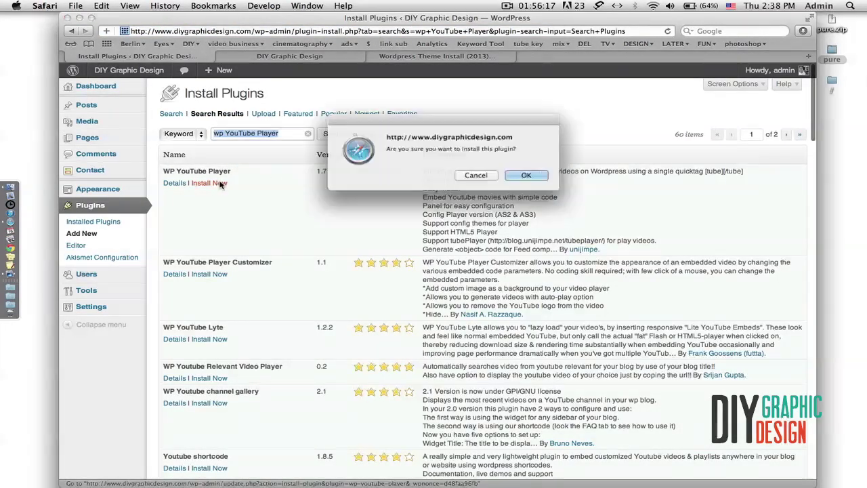
click(534, 177)
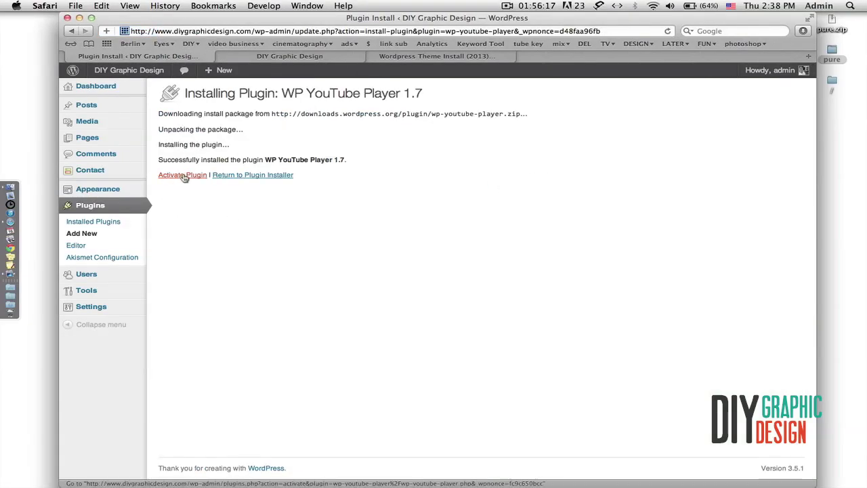
click(183, 176)
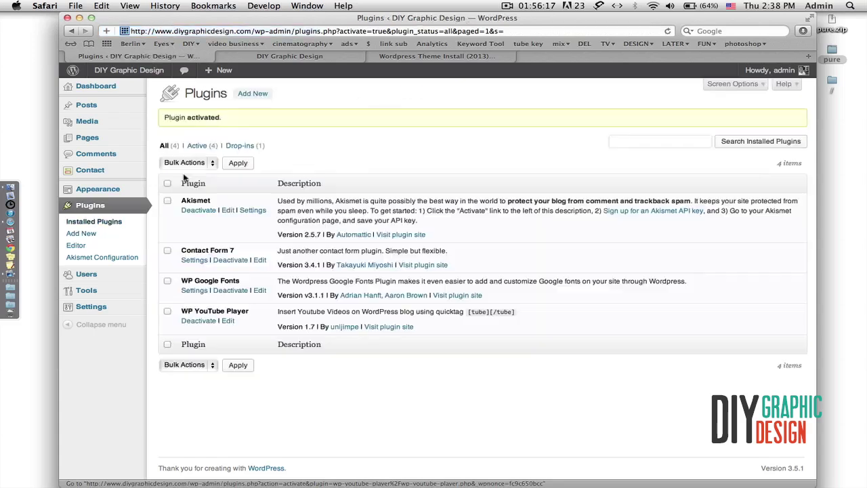
mouse_move(131, 280)
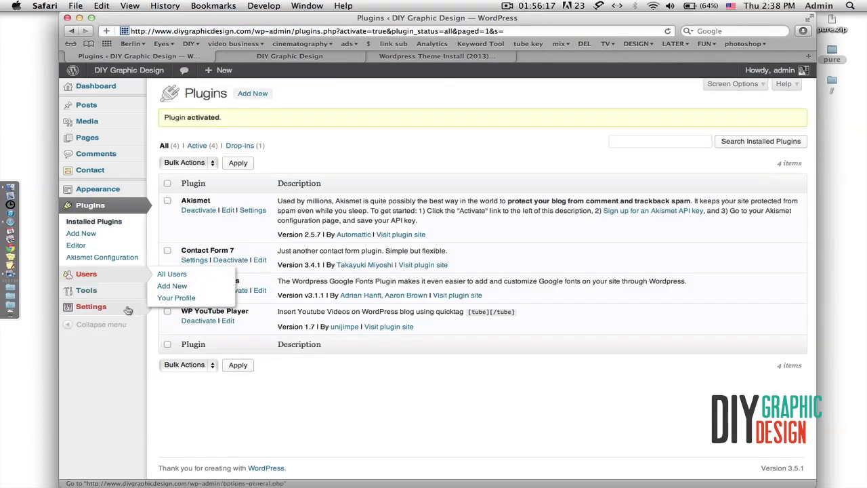
Review the WP Youtube Player settings, leaving player width 560 and height 344 unchanged
mouse_move(130, 310)
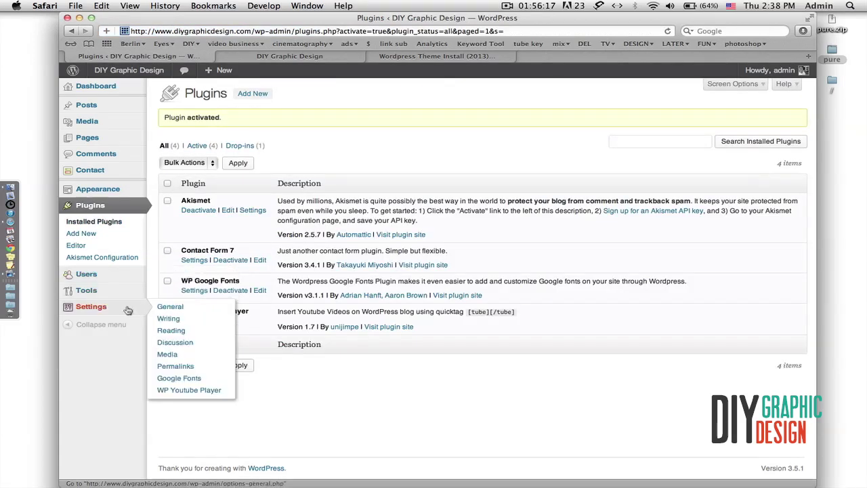
click(162, 390)
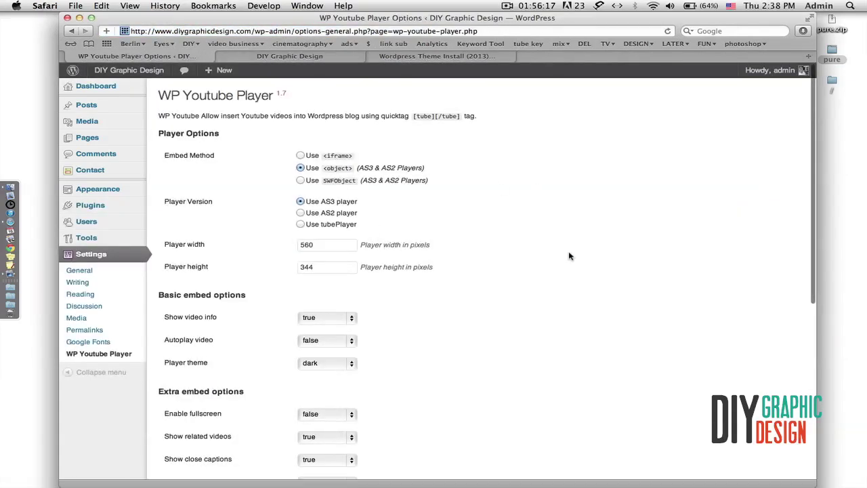
scroll(569, 256, down, 2)
scroll(569, 256, down, 10)
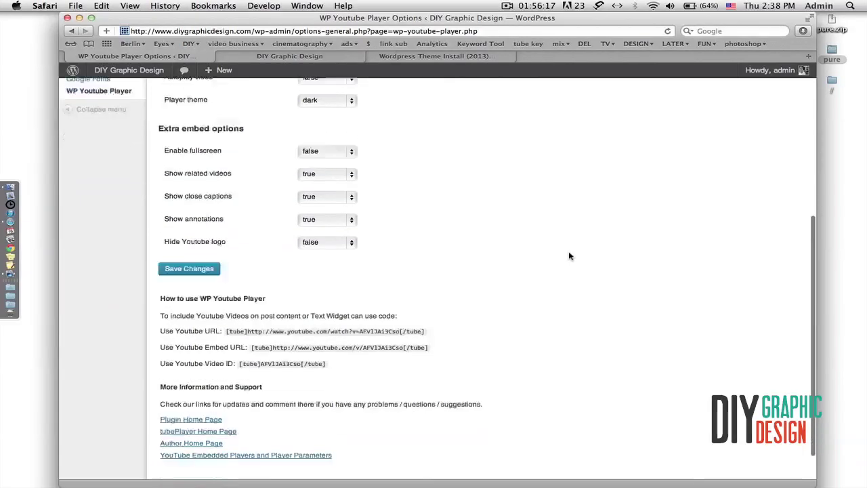
scroll(569, 256, up, 7)
scroll(571, 254, up, 5)
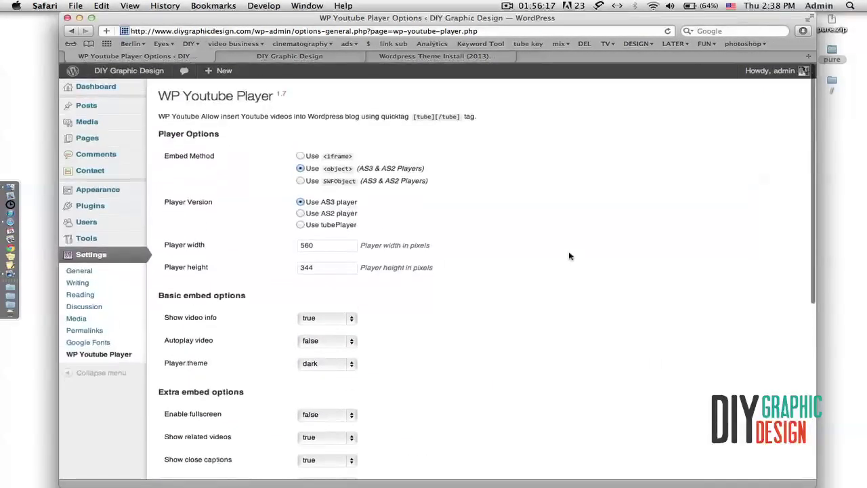
click(315, 242)
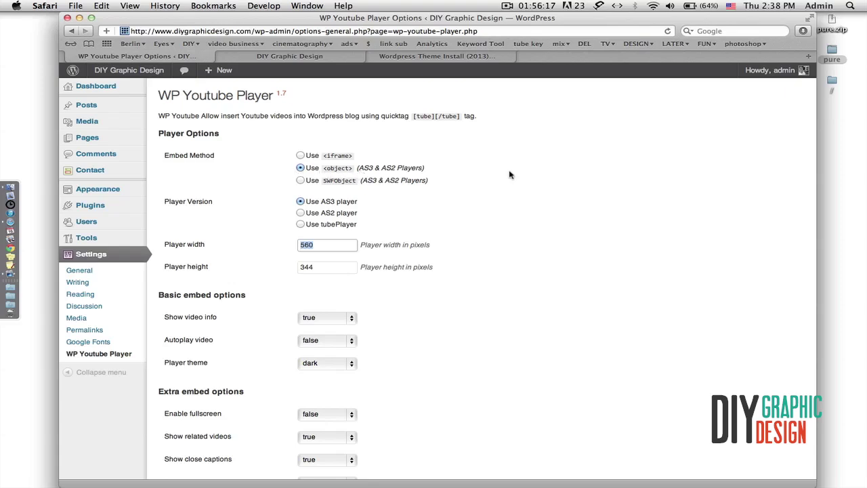
mouse_move(122, 105)
click(169, 107)
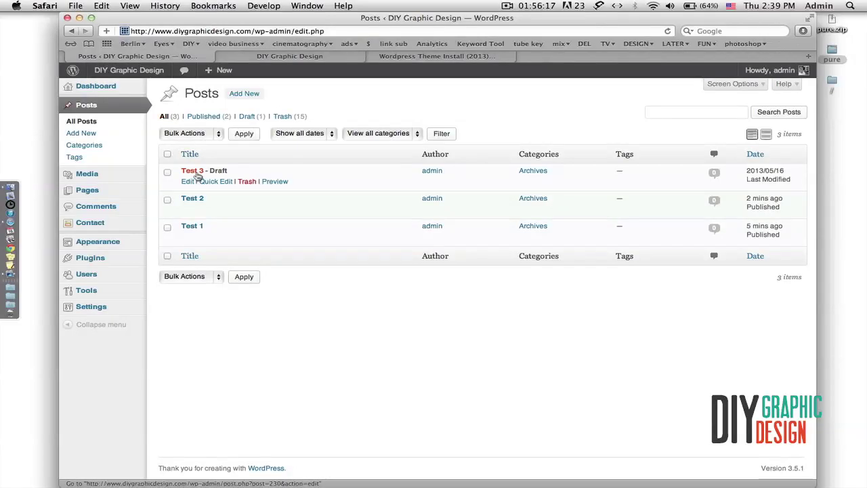
In Test 3, add the YouTube video URL wrapped in [tube]...[/tube] below the paragraph
click(196, 174)
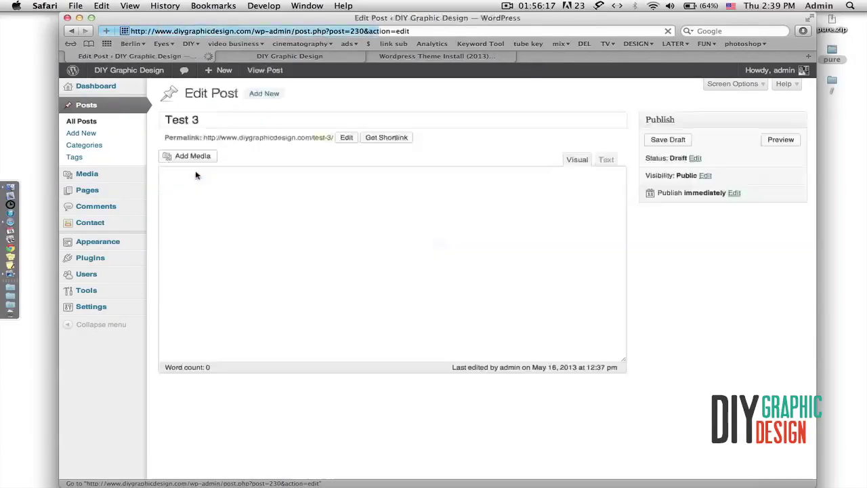
click(315, 273)
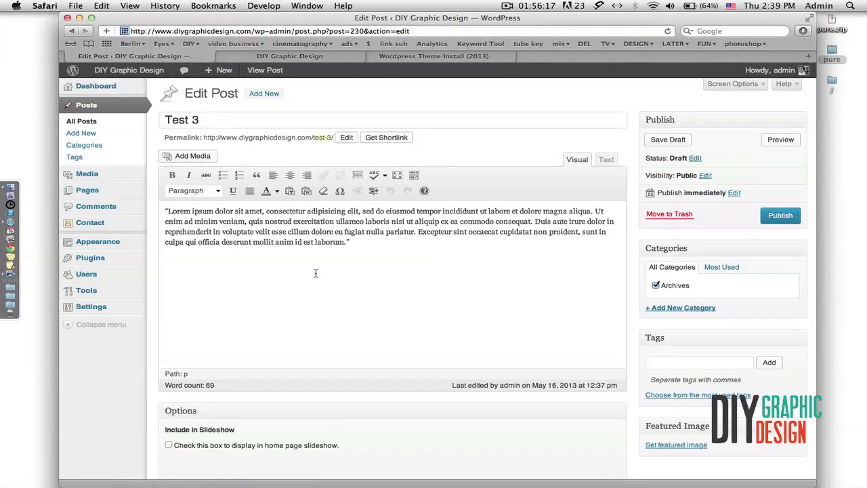
text([tube])
click(103, 6)
click(111, 66)
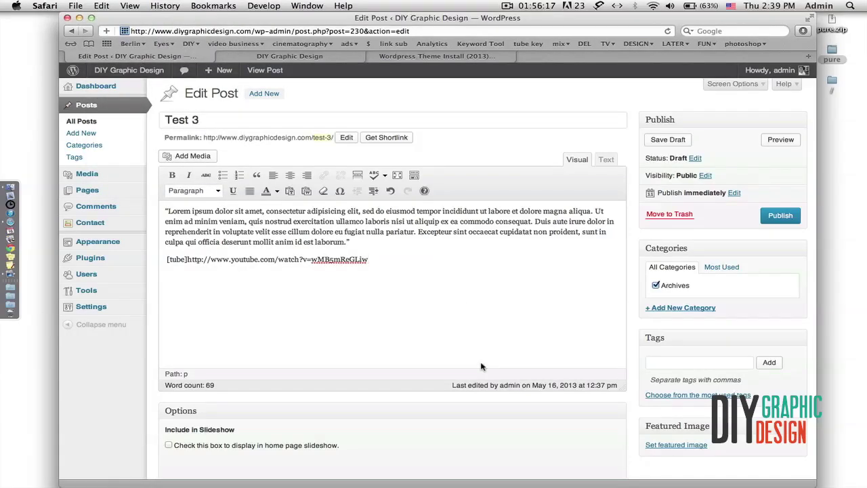
text([/tube])
Insert a More break before 'Excepteur sint' in the Test 3 paragraph
click(364, 242)
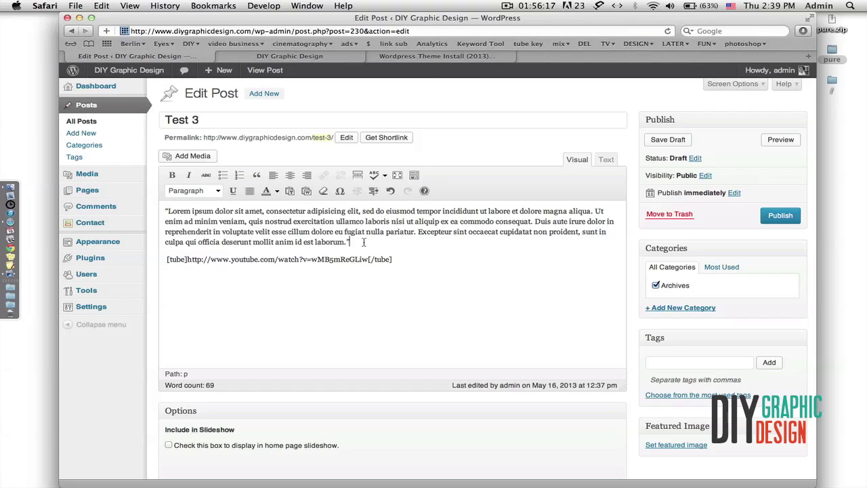
click(417, 231)
click(357, 175)
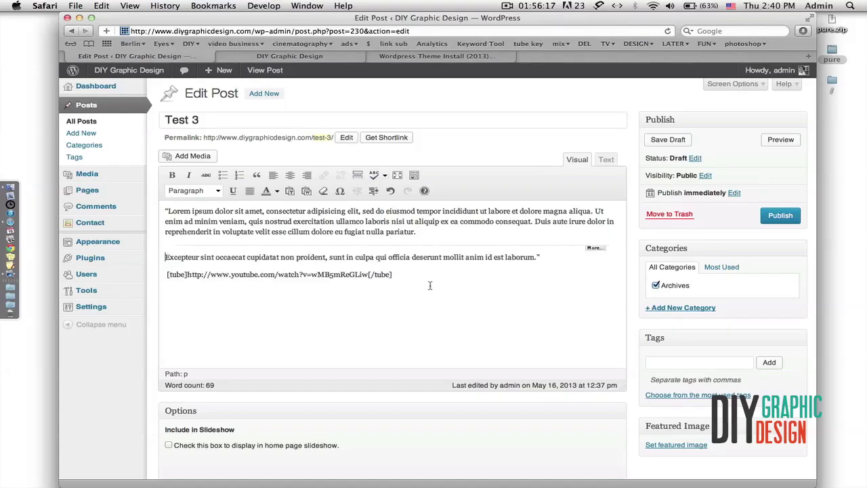
Upload test3.jpg and set it as the Test 3 featured image
scroll(429, 285, down, 3)
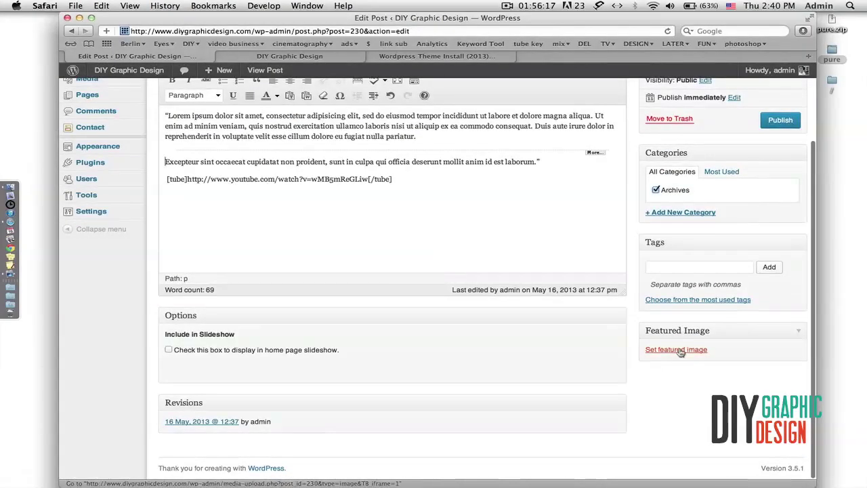
click(677, 349)
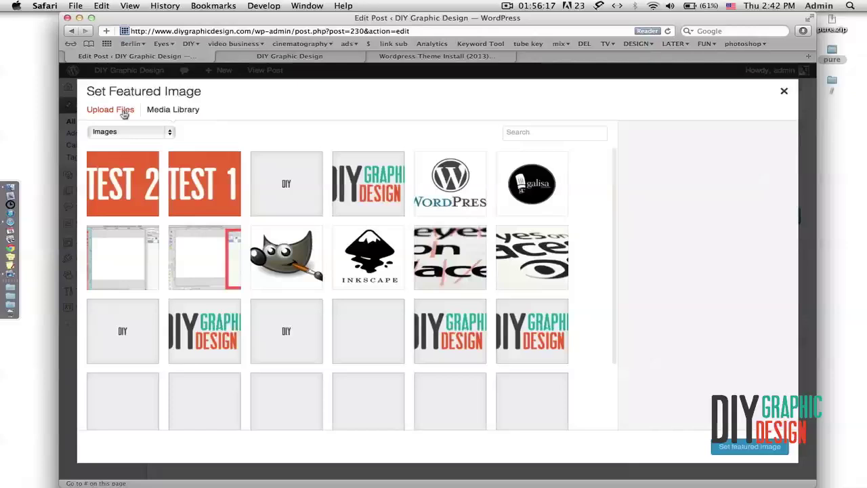
click(124, 111)
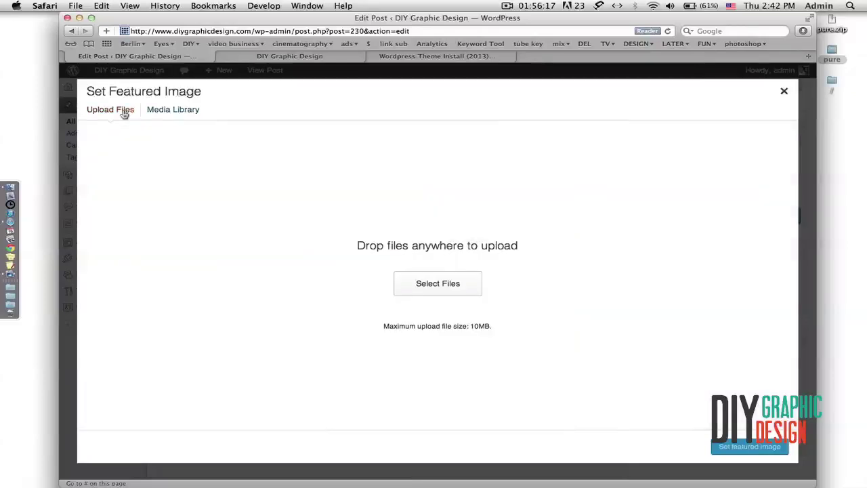
click(417, 281)
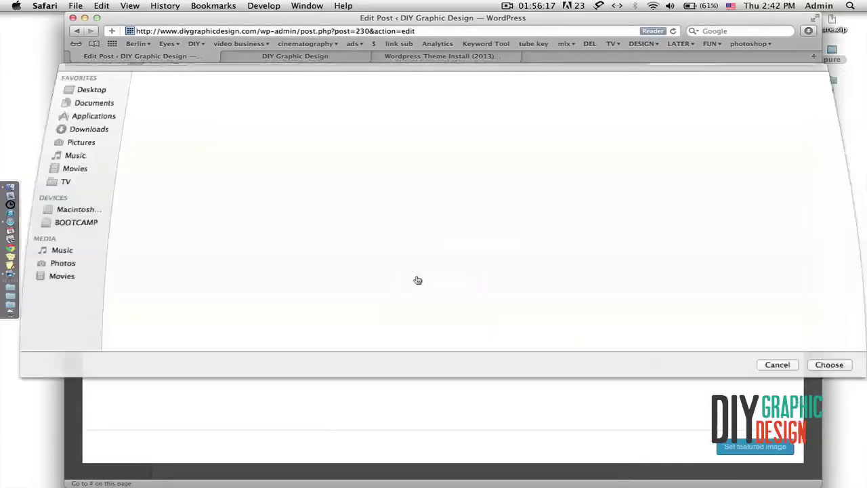
click(504, 111)
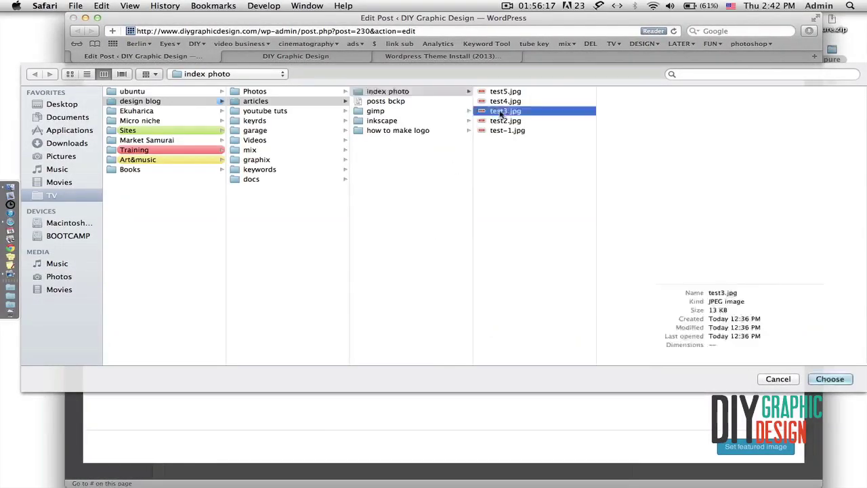
double_click(505, 111)
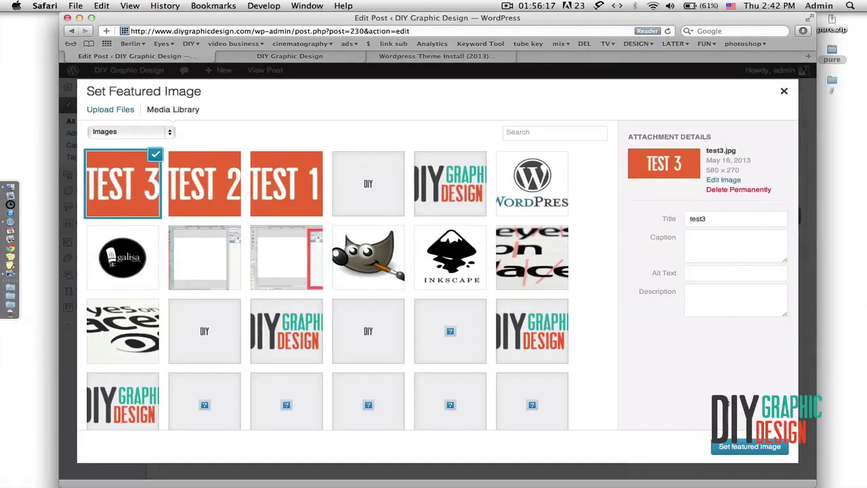
click(749, 446)
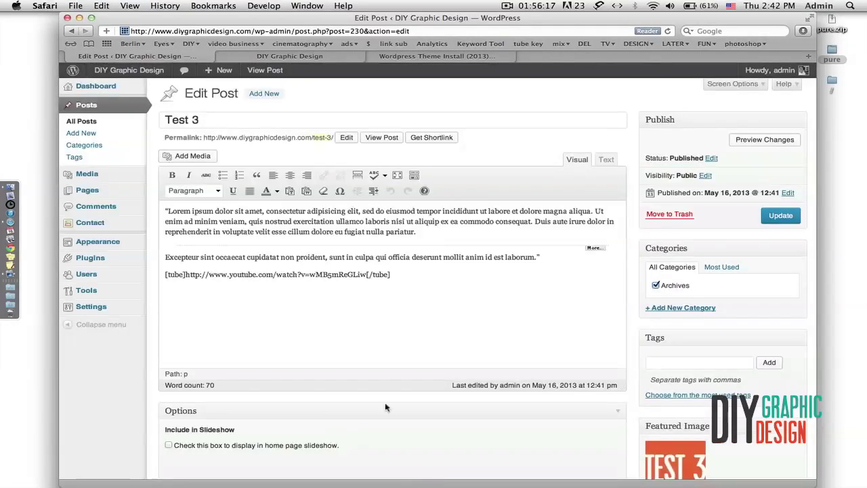
Include Test 3 in the home page slideshow, update it, and reload the homepage
click(169, 445)
click(779, 214)
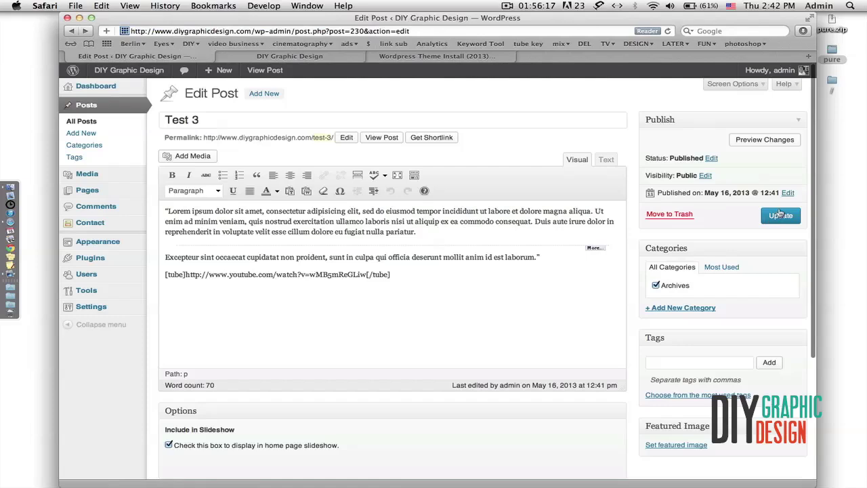
click(290, 55)
click(667, 31)
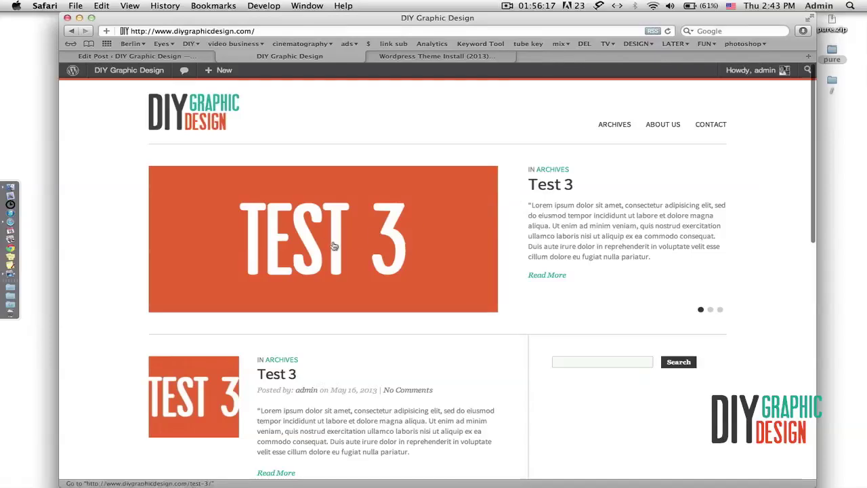
scroll(333, 246, down, 10)
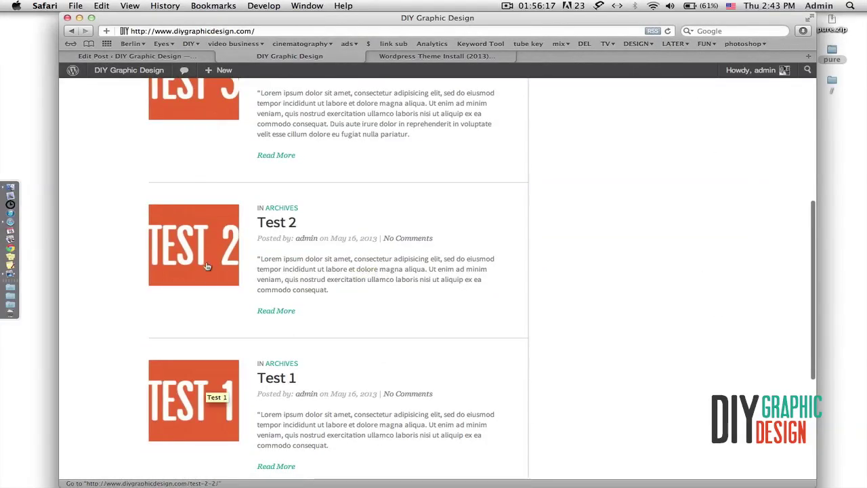
scroll(208, 266, up, 10)
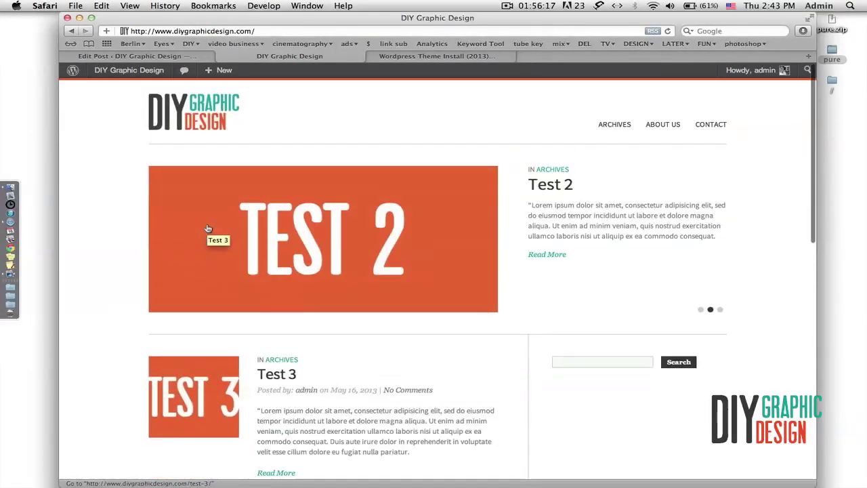
click(189, 383)
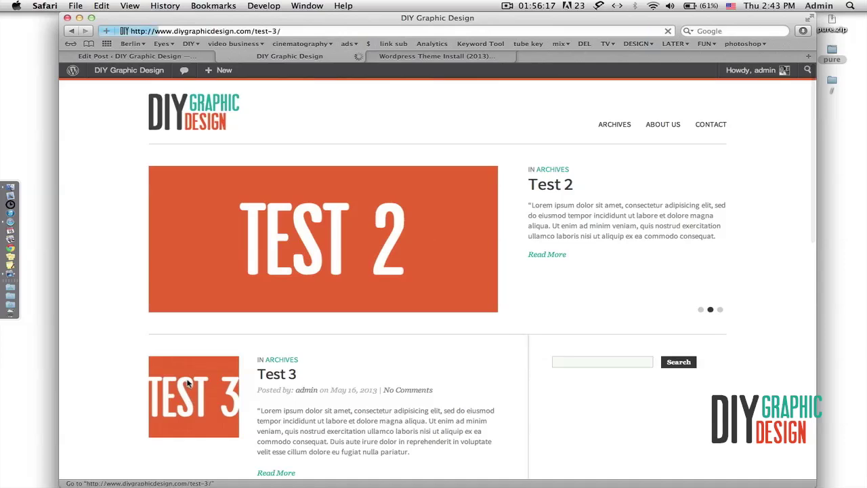
scroll(124, 296, down, 2)
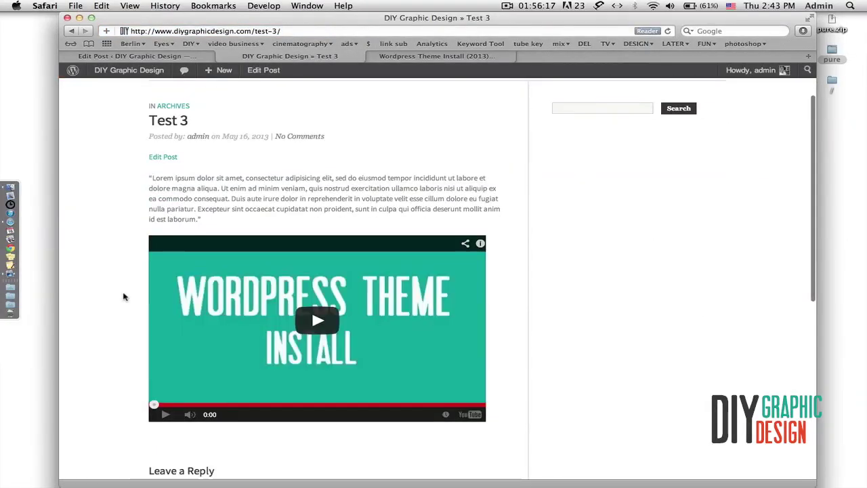
scroll(237, 175, up, 2)
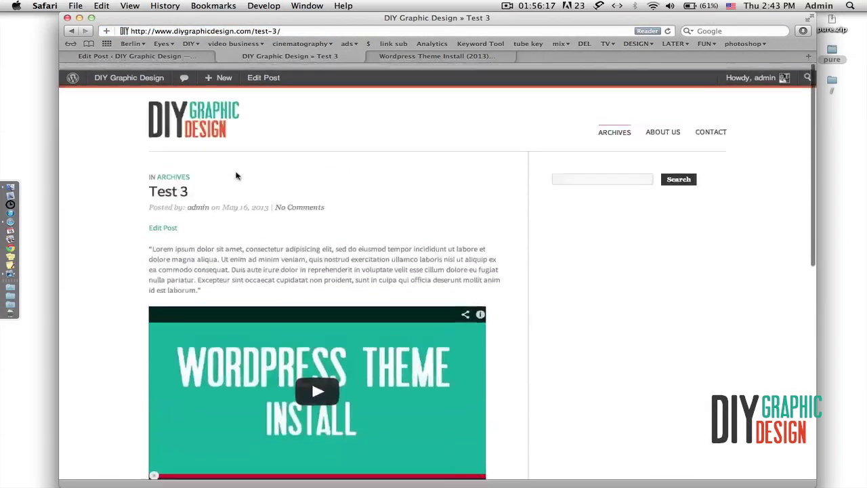
scroll(237, 176, down, 3)
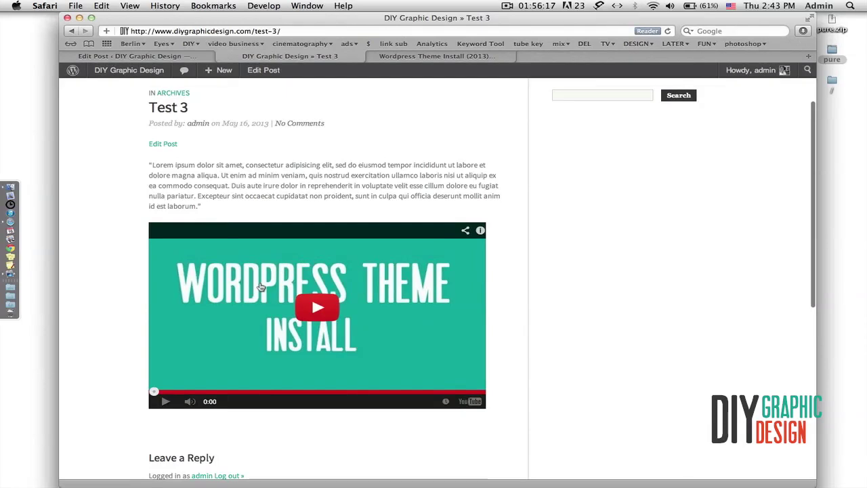
scroll(149, 305, down, 7)
scroll(149, 306, up, 10)
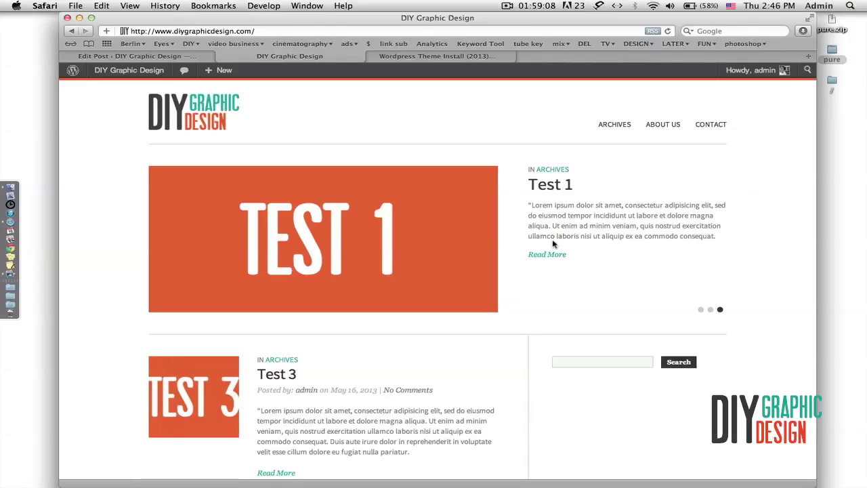
scroll(564, 314, down, 5)
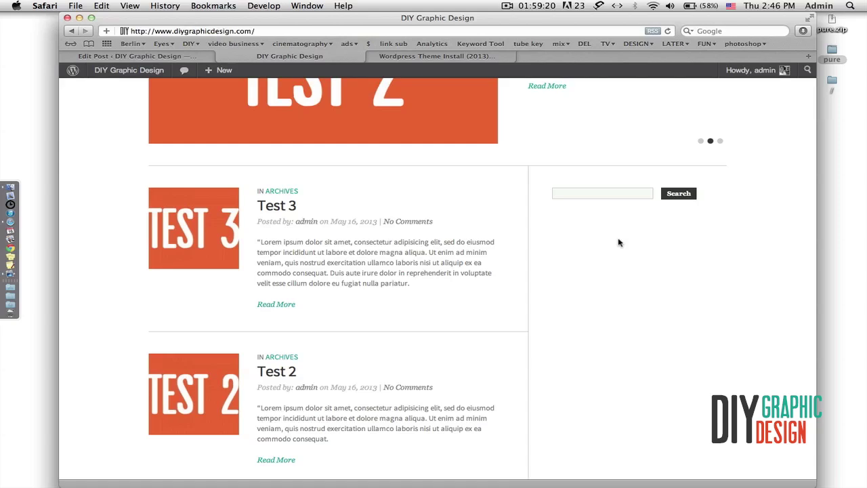
scroll(618, 242, up, 5)
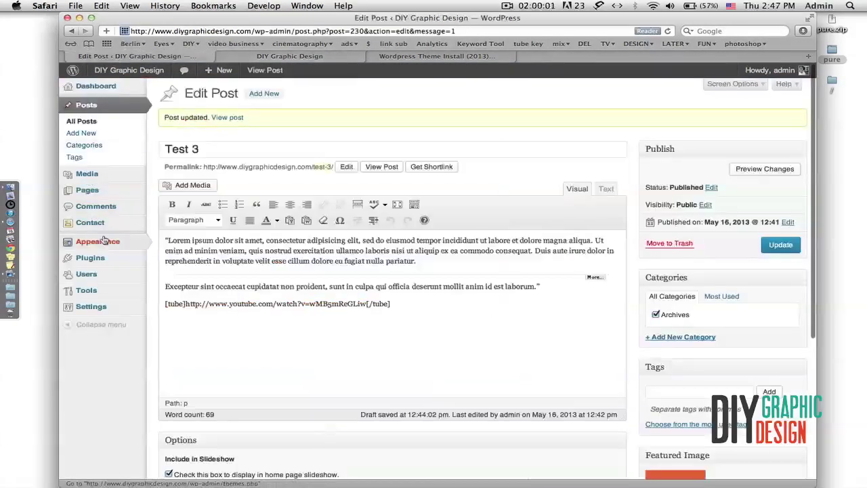
mouse_move(99, 244)
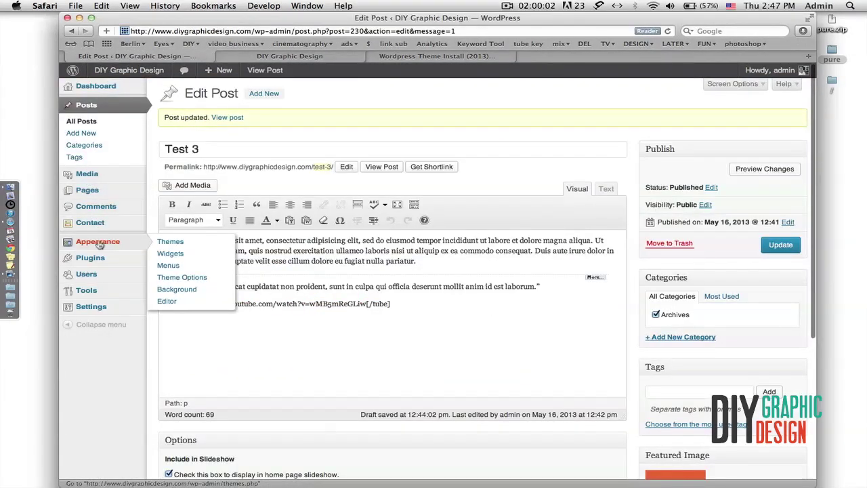
Add a Text widget to the Sidebar on the Widgets page
click(170, 253)
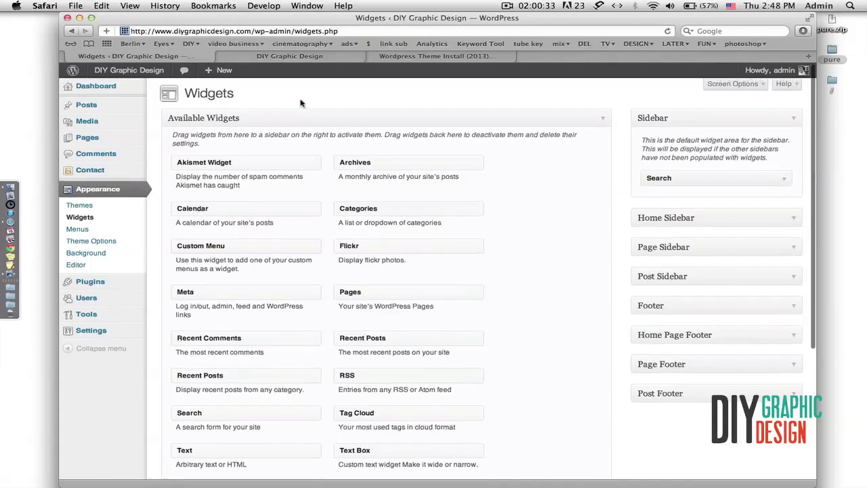
scroll(300, 103, down, 5)
scroll(205, 328, up, 3)
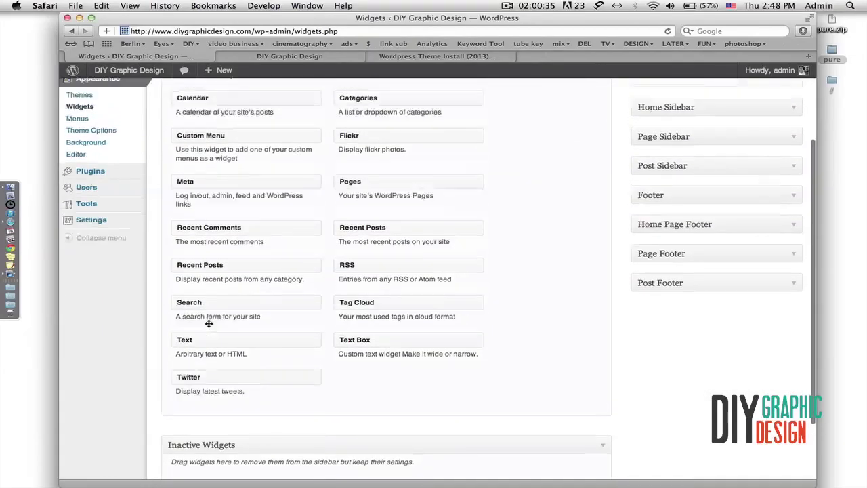
drag(208, 388, 676, 142)
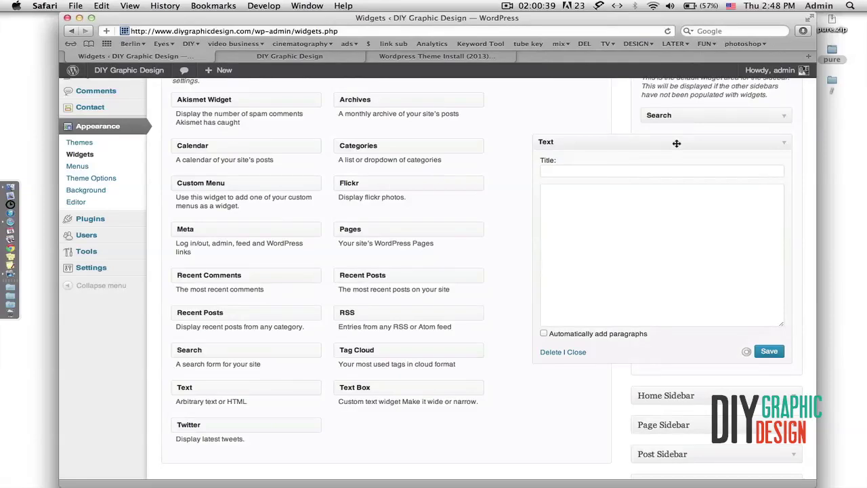
Paste the Twitter tweet embed code into the Text widget and move Search below it
click(583, 218)
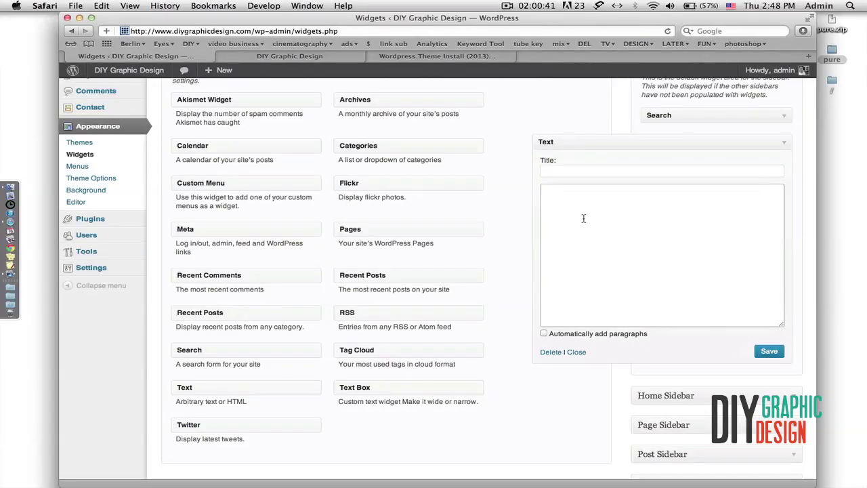
click(102, 6)
click(117, 66)
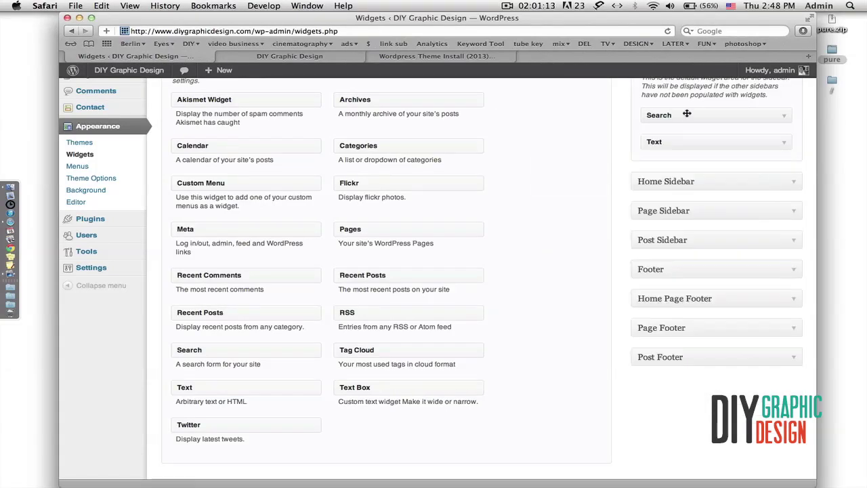
drag(682, 114, 681, 143)
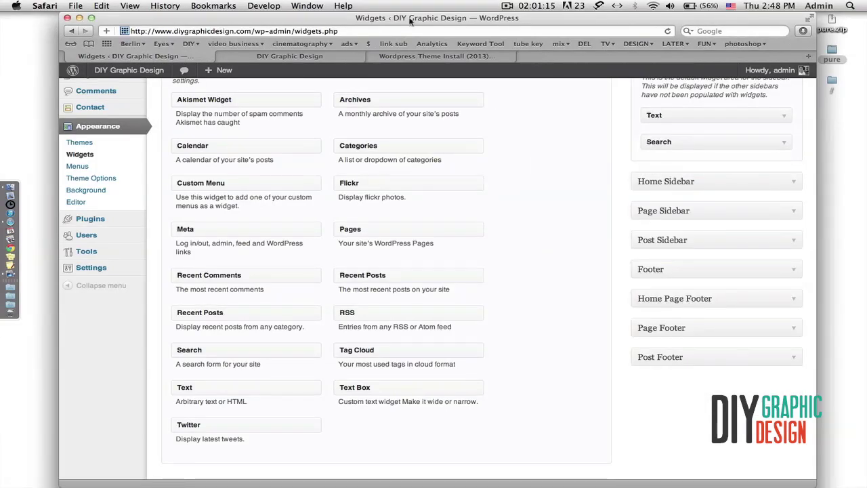
click(290, 56)
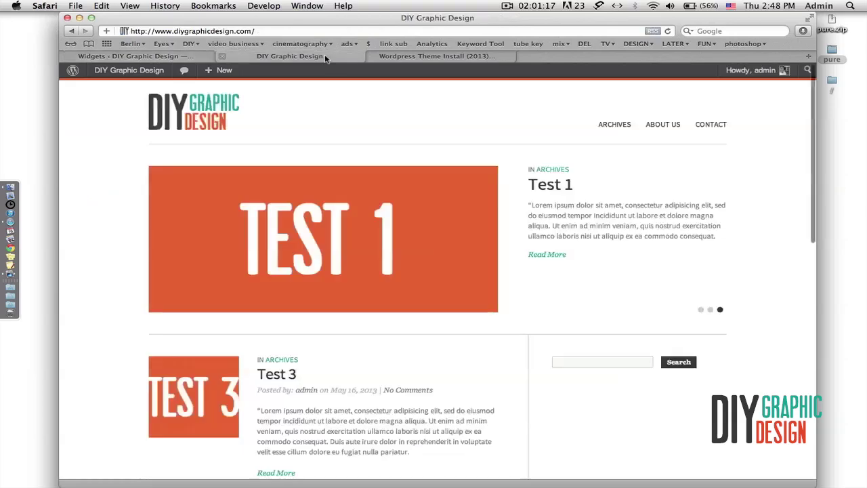
click(667, 30)
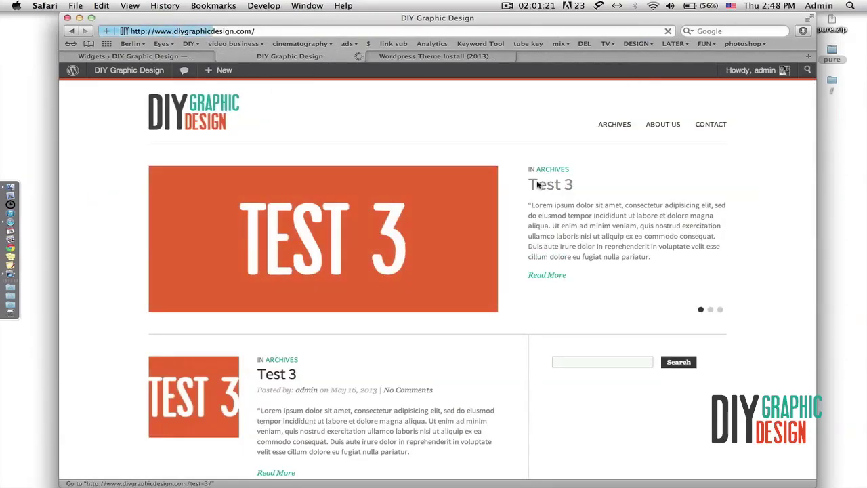
scroll(537, 186, down, 5)
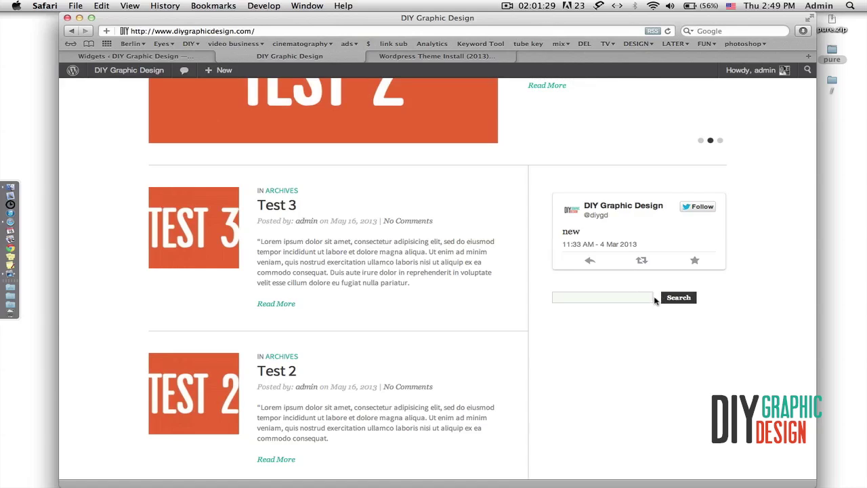
scroll(553, 190, up, 1)
scroll(553, 191, down, 8)
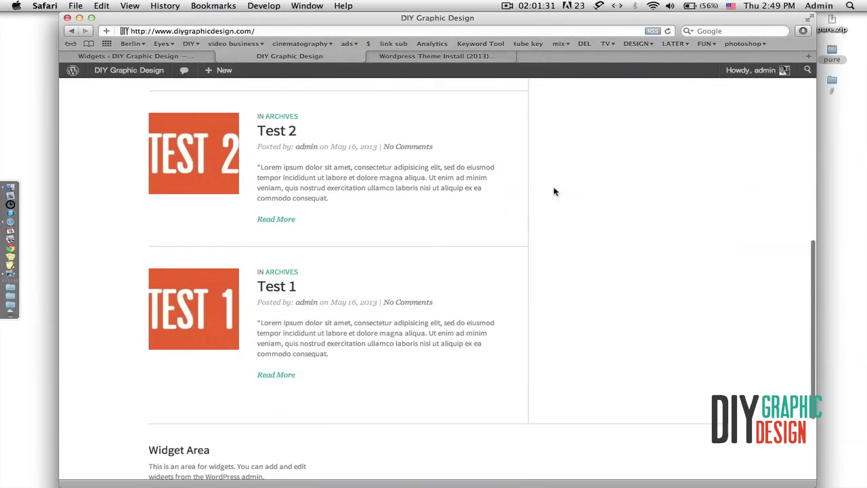
scroll(554, 191, up, 5)
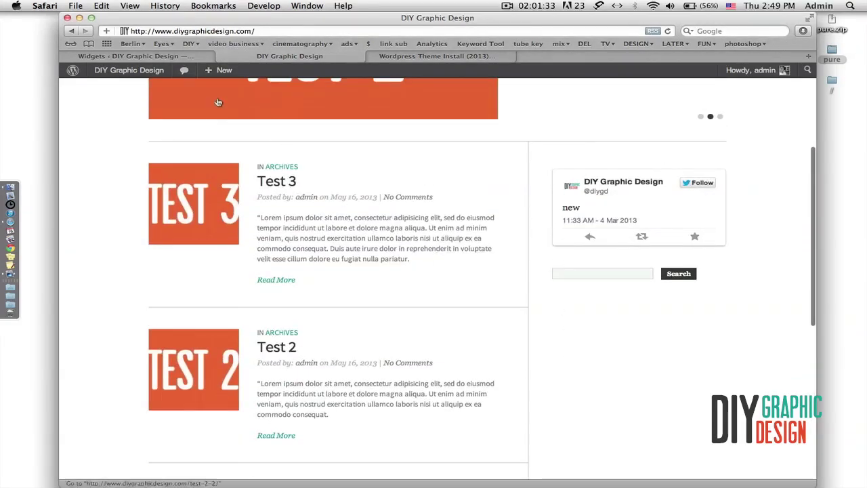
click(136, 55)
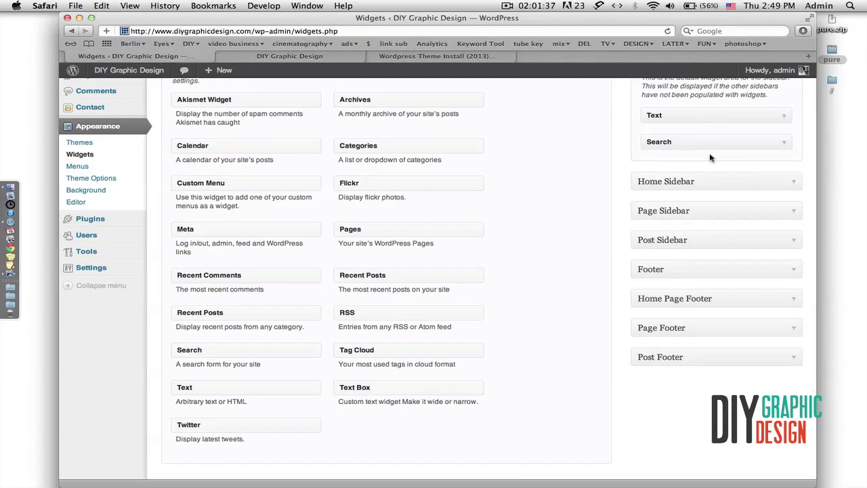
scroll(709, 170, up, 2)
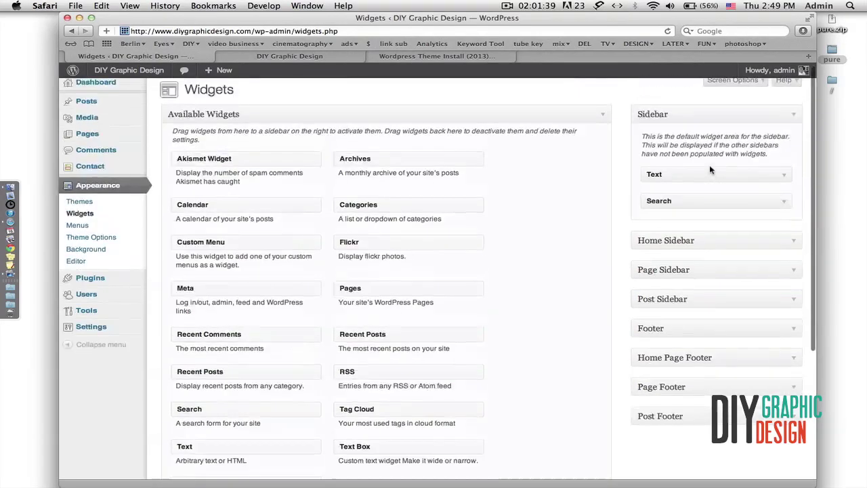